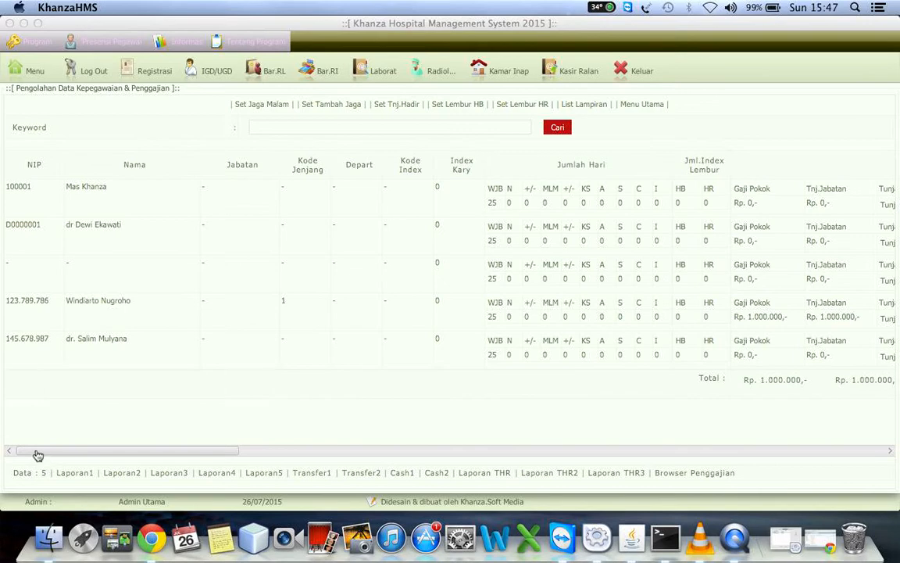
Step: Open the employee record in Data Pegawai whose NIP and name are both "-" for editing
{"action": "left_click_drag", "start_coordinate": [25, 461], "coordinate": [6, 454]}
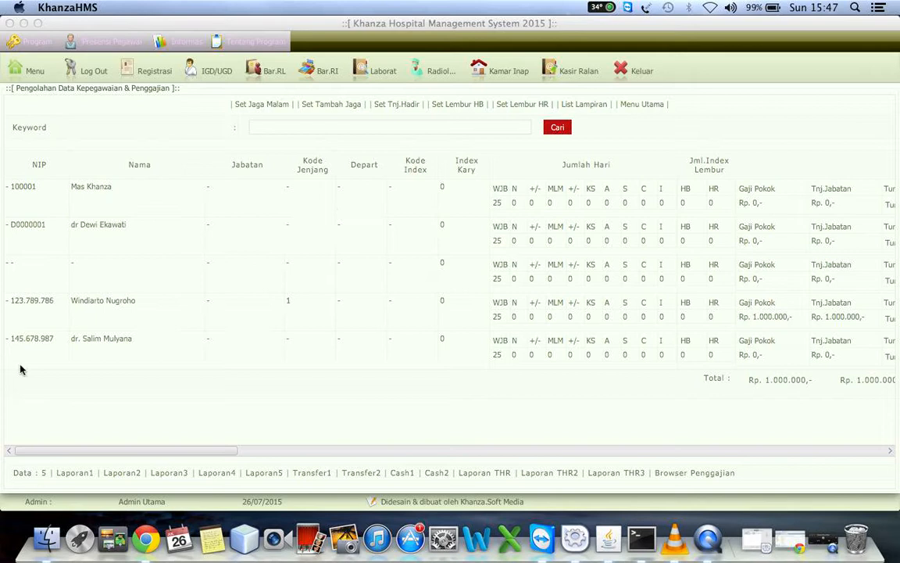
{"action": "left_click", "coordinate": [644, 110]}
{"action": "left_click", "coordinate": [642, 111]}
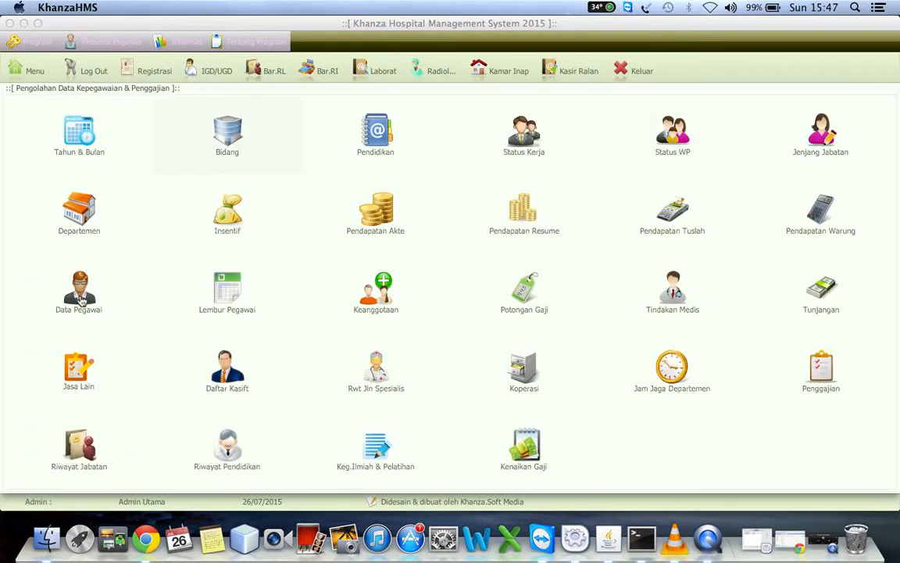
{"action": "left_click", "coordinate": [79, 291]}
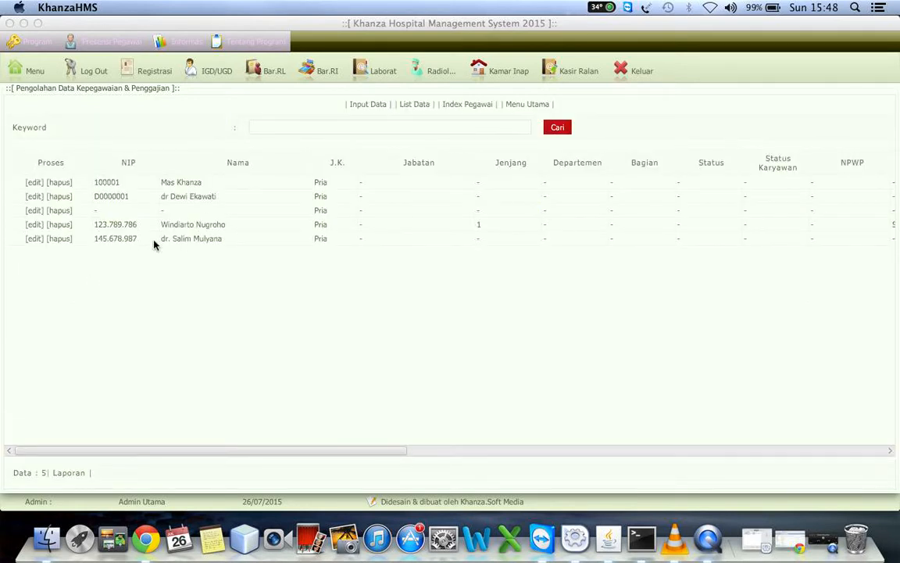
{"action": "left_click", "coordinate": [34, 211]}
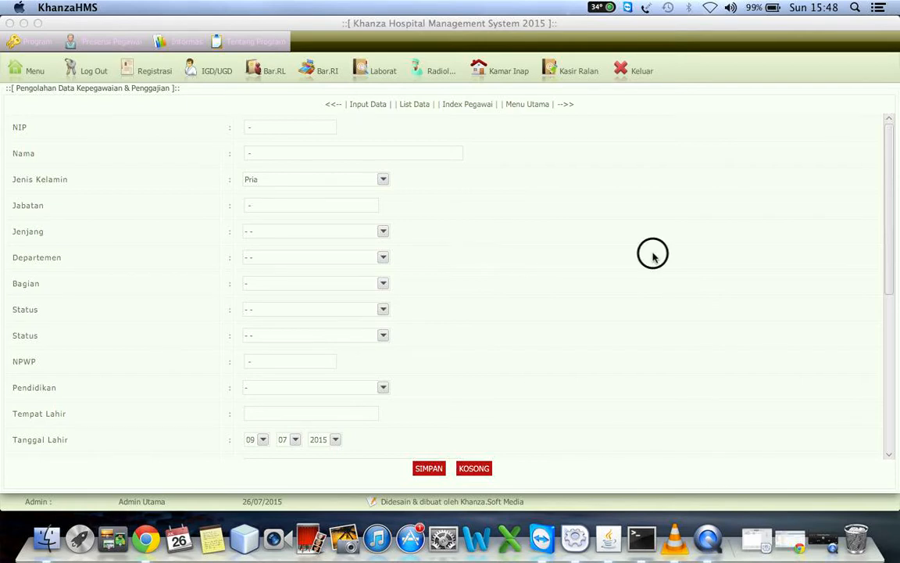
Step: Set the record's Status Aktif to KELUAR
{"action": "scroll", "coordinate": [654, 258], "scroll_direction": "down", "scroll_amount": 5}
{"action": "scroll", "coordinate": [655, 258], "scroll_direction": "down", "scroll_amount": 4}
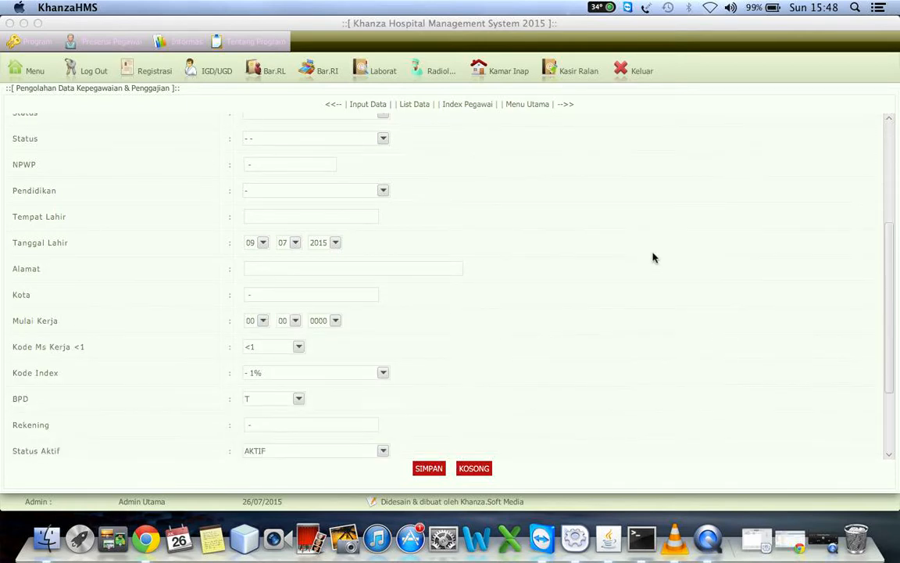
{"action": "left_click", "coordinate": [364, 399]}
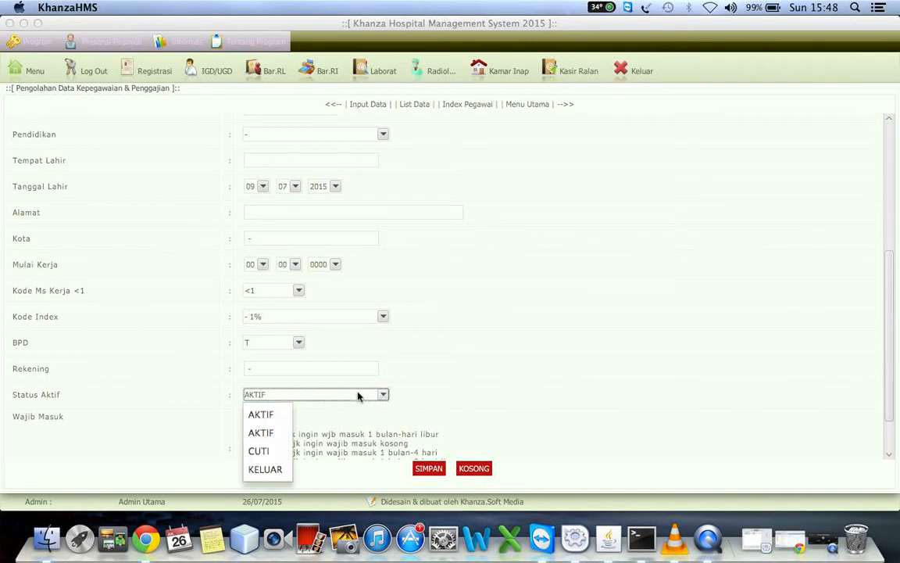
{"action": "left_click", "coordinate": [261, 471]}
{"action": "left_click", "coordinate": [295, 397]}
{"action": "left_click", "coordinate": [270, 471]}
Step: Fill Tempat Lahir and Alamat with "-" and save the employee record
{"action": "left_click", "coordinate": [435, 469]}
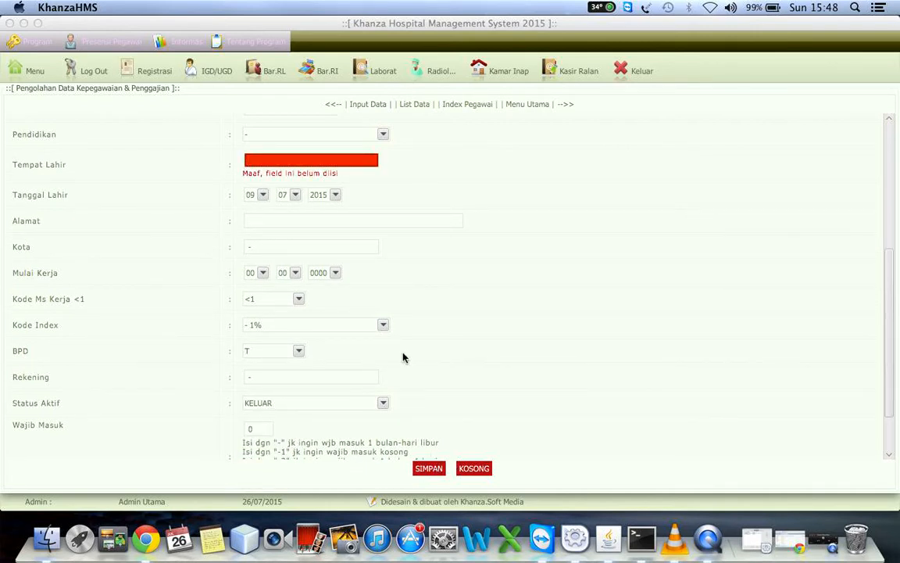
{"action": "type", "text": "-"}
{"action": "key", "text": "Return"}
{"action": "type", "text": "-"}
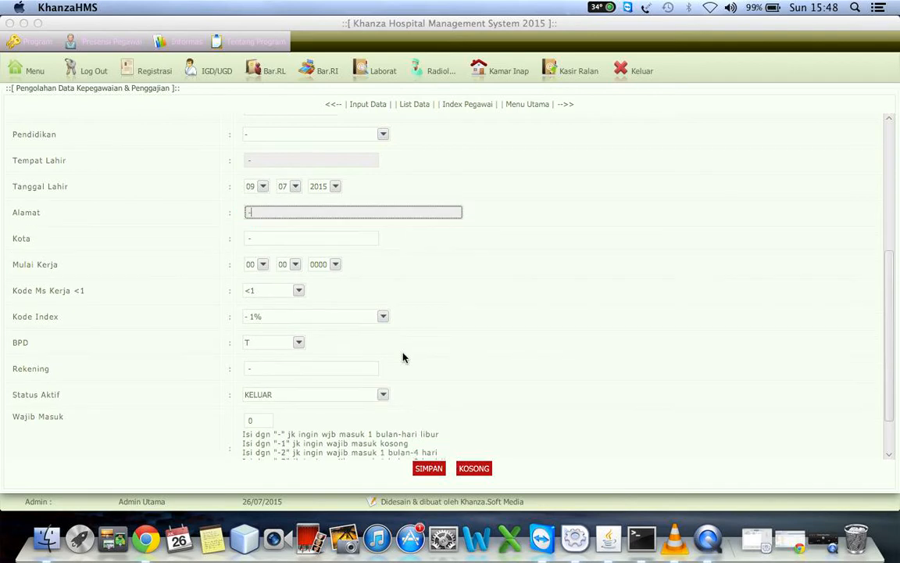
{"action": "left_click", "coordinate": [426, 469]}
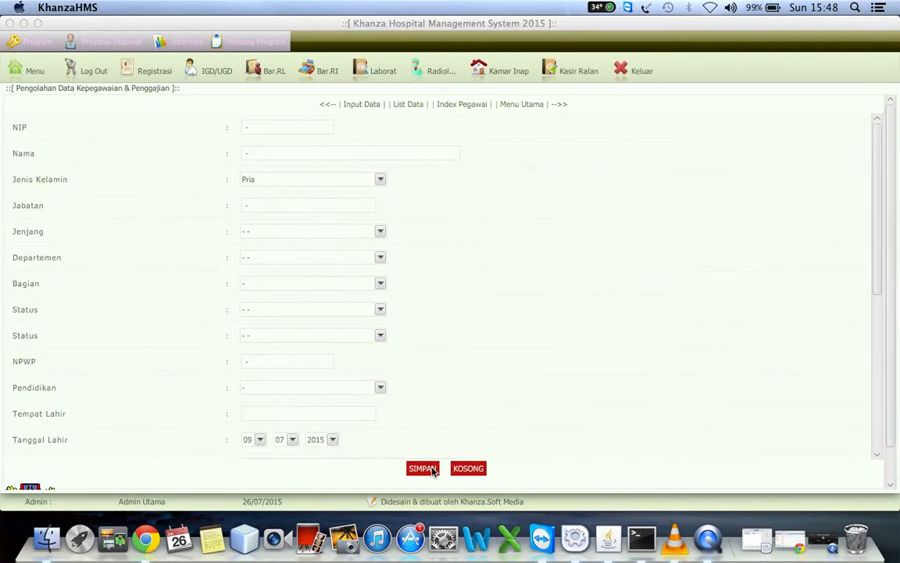
Step: Reopen the Kepegawaian & Gaji module and view the employee list in Penggajian
{"action": "left_click", "coordinate": [523, 107]}
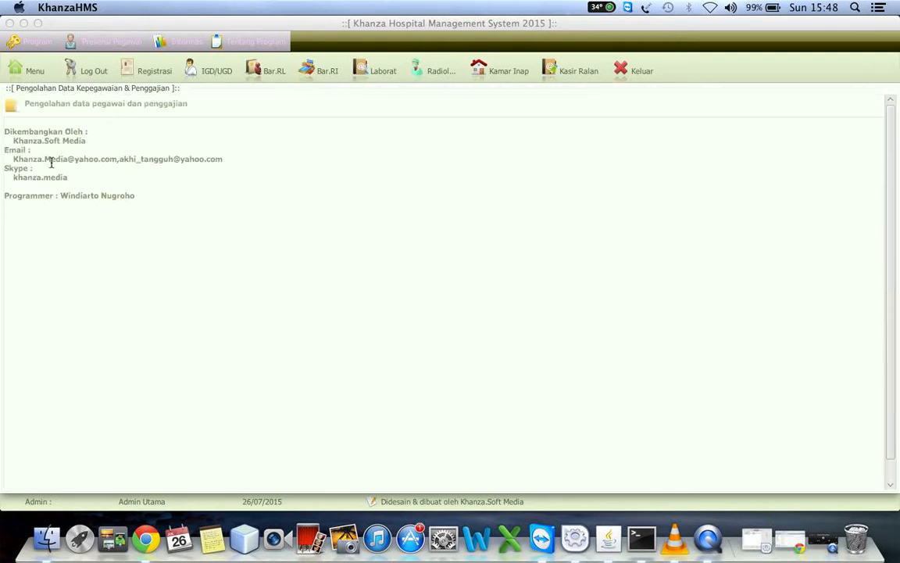
{"action": "left_click", "coordinate": [35, 71]}
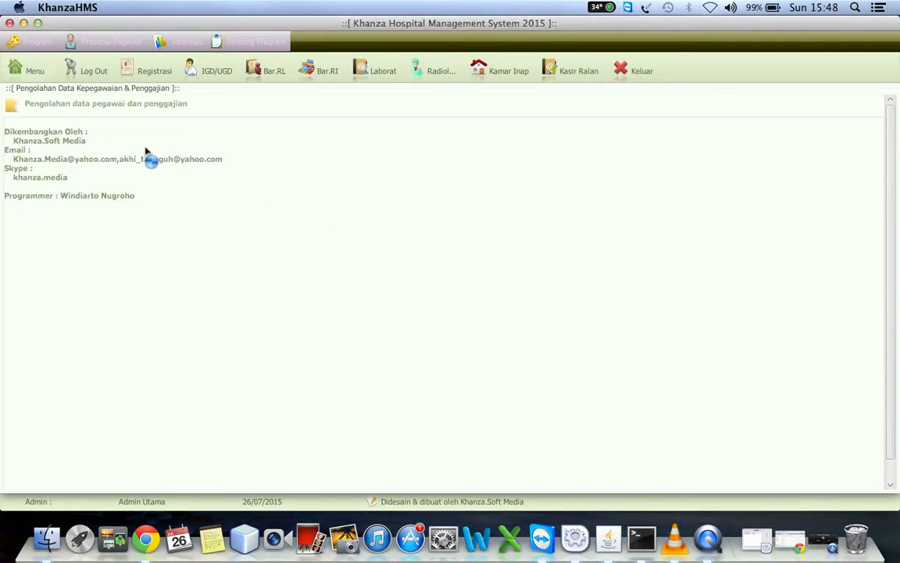
{"action": "left_click", "coordinate": [35, 71]}
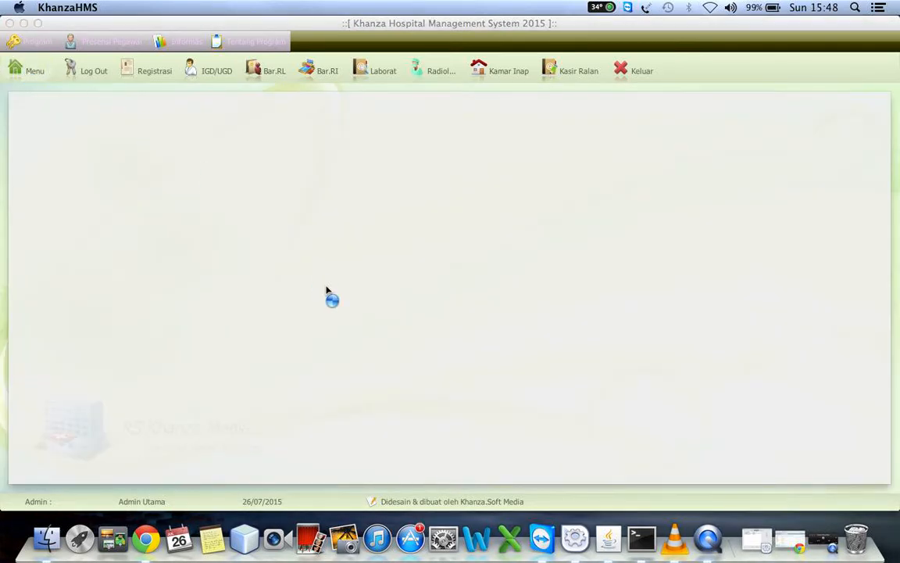
{"action": "left_click", "coordinate": [75, 138]}
{"action": "left_click", "coordinate": [30, 73]}
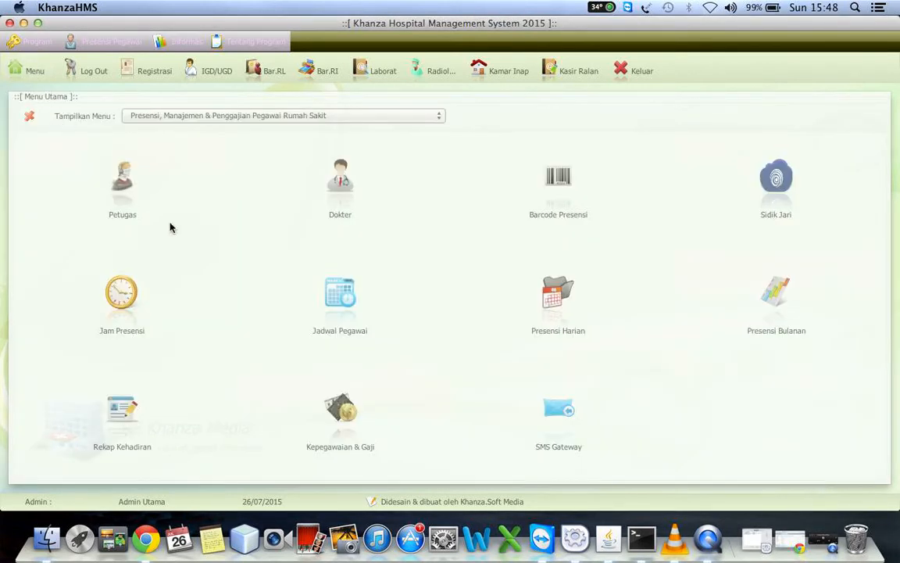
{"action": "left_click", "coordinate": [347, 406]}
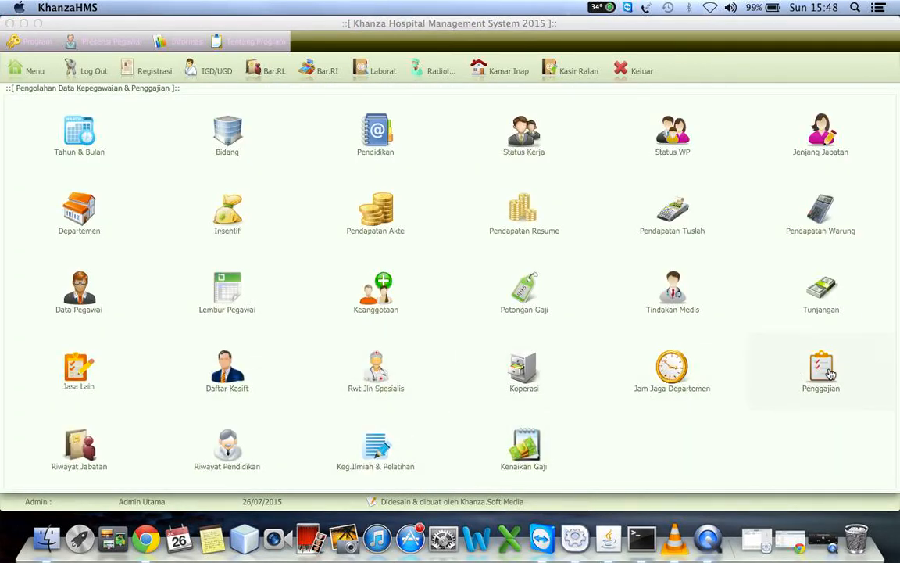
{"action": "left_click", "coordinate": [822, 373]}
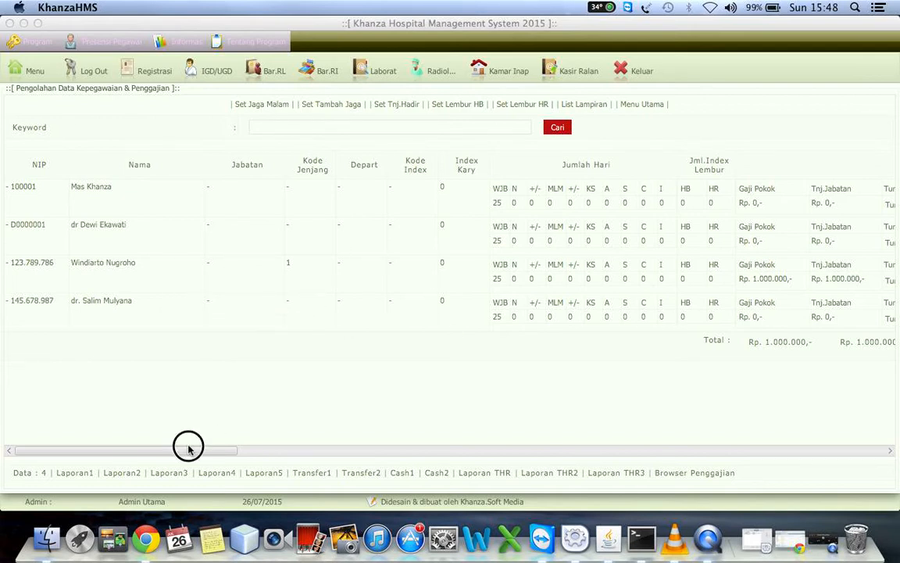
{"action": "mouse_move", "coordinate": [188, 449]}
{"action": "left_mouse_down"}
{"action": "mouse_move", "coordinate": [338, 460]}
{"action": "mouse_move", "coordinate": [173, 453]}
{"action": "left_mouse_up"}
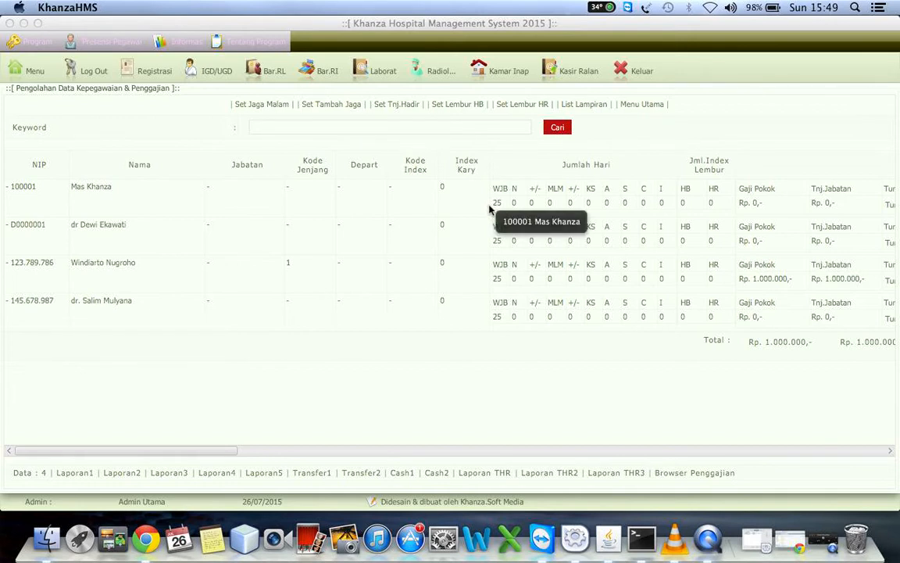
Step: Examine the Wajib Masuk codes on a blank Data Pegawai input form and return to the Penggajian list
{"action": "left_click", "coordinate": [644, 104]}
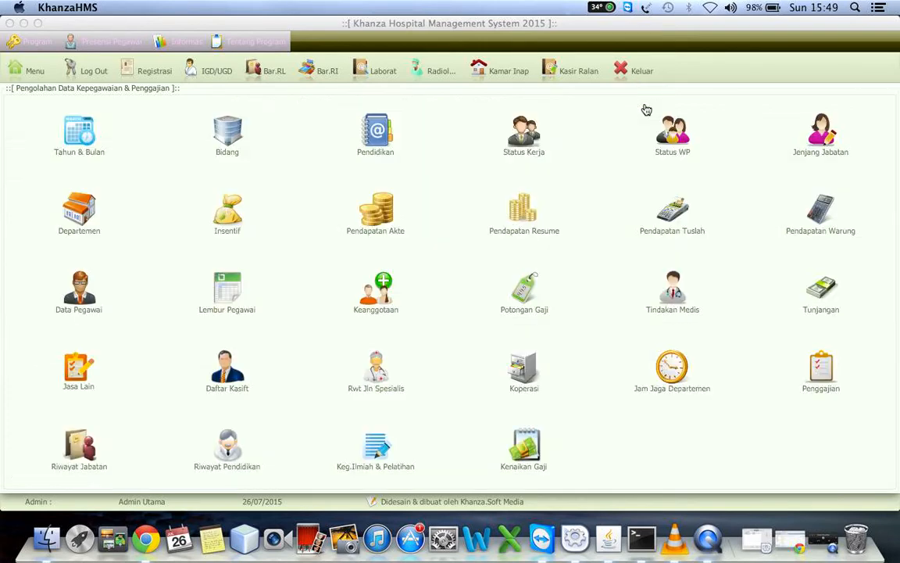
{"action": "left_click", "coordinate": [82, 301]}
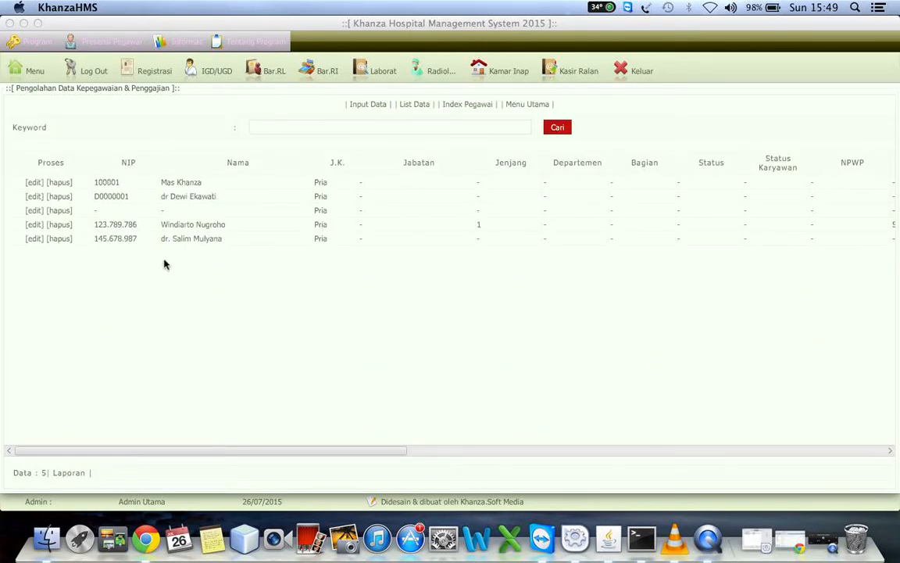
{"action": "left_click", "coordinate": [362, 107]}
{"action": "left_click_drag", "start_coordinate": [891, 281], "coordinate": [868, 475]}
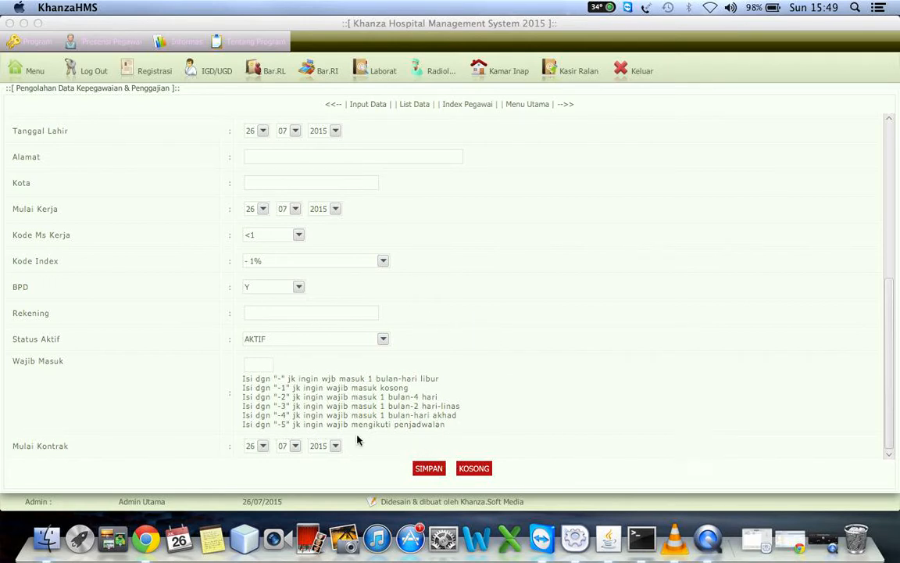
{"action": "left_click", "coordinate": [538, 106]}
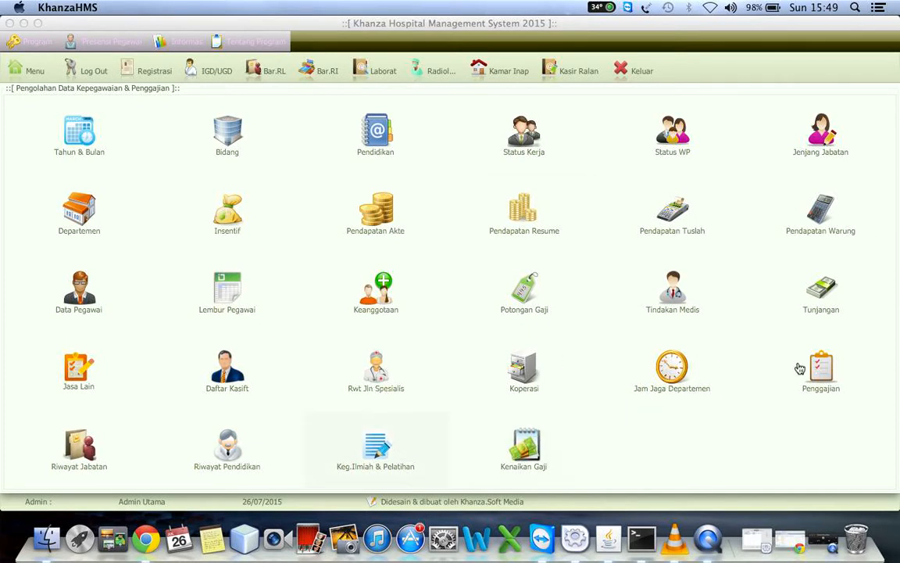
{"action": "left_click", "coordinate": [824, 374]}
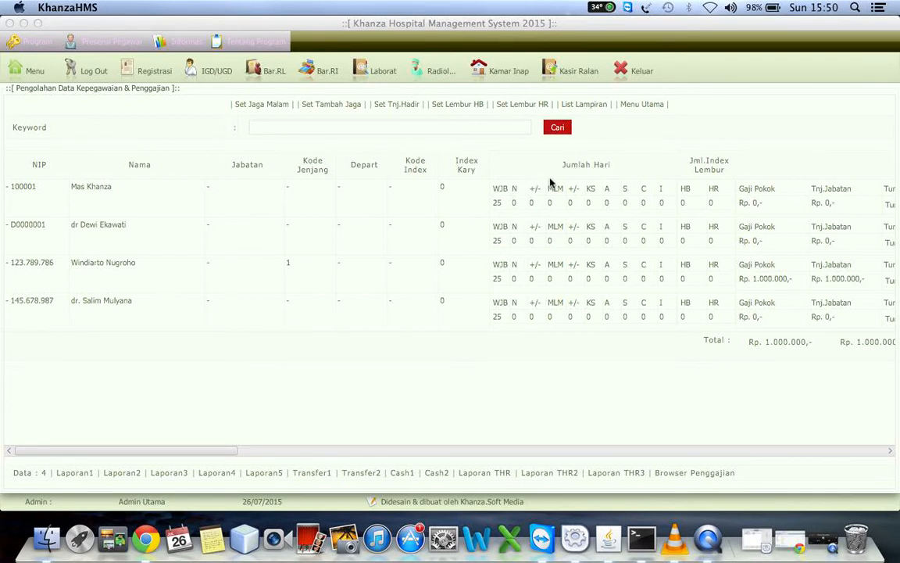
Step: Open the first employee's record in Data Pegawai for editing and set Wajib Masuk to "-"
{"action": "left_click", "coordinate": [645, 107]}
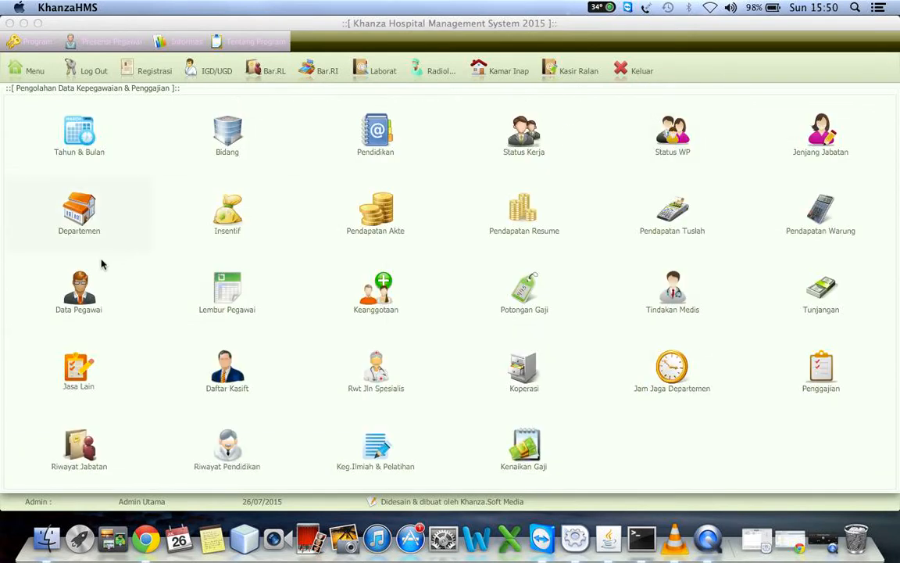
{"action": "left_click", "coordinate": [81, 287]}
{"action": "left_click", "coordinate": [34, 183]}
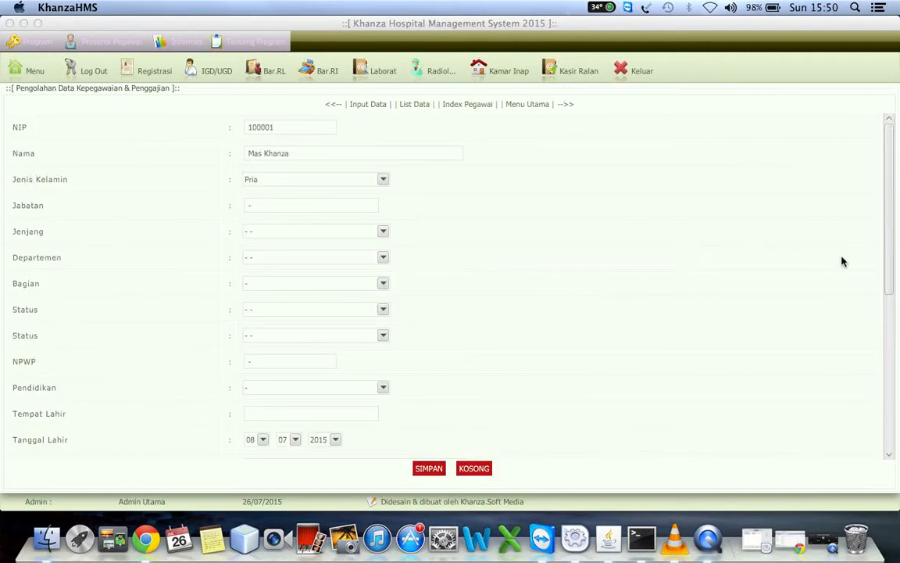
{"action": "left_click_drag", "start_coordinate": [889, 213], "coordinate": [854, 451]}
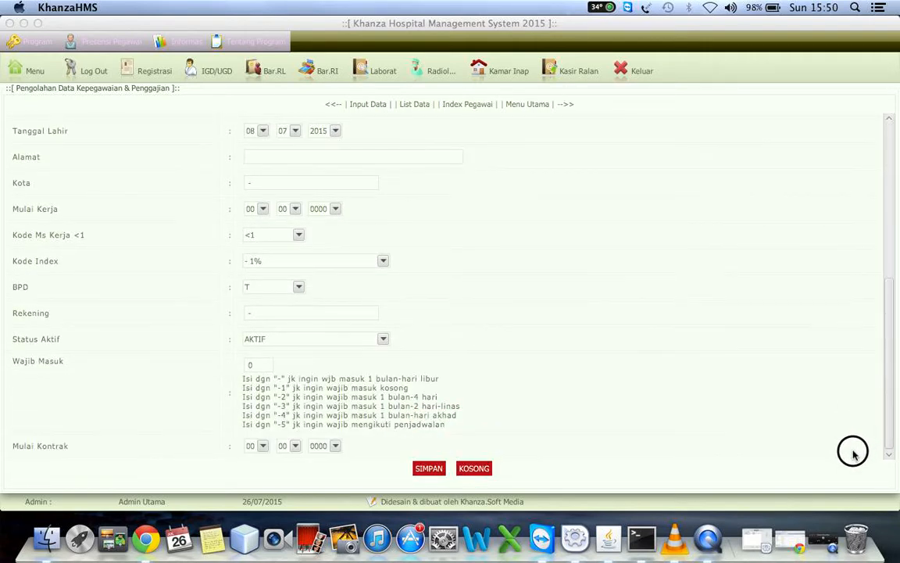
{"action": "left_click", "coordinate": [264, 366]}
{"action": "key", "text": "BackSpace"}
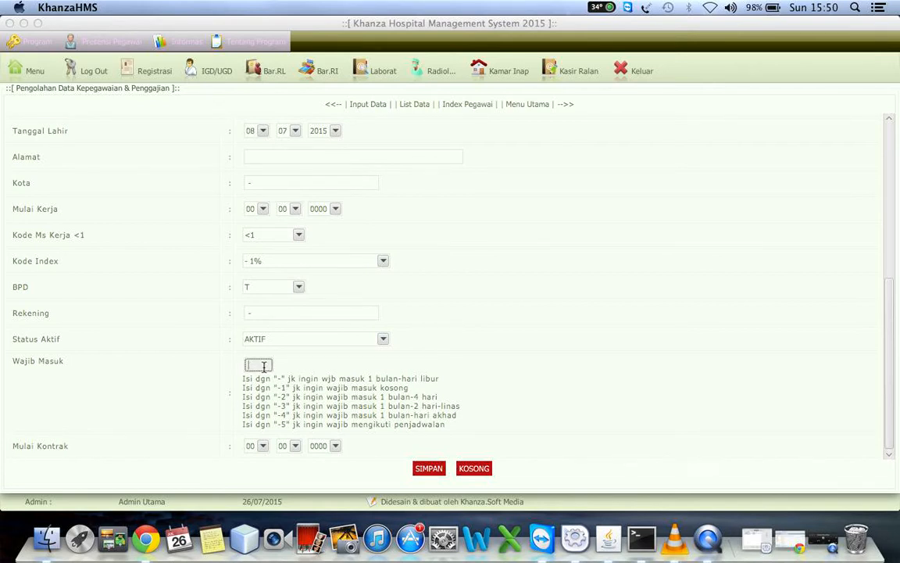
{"action": "type", "text": "-"}
{"action": "key", "text": "Return"}
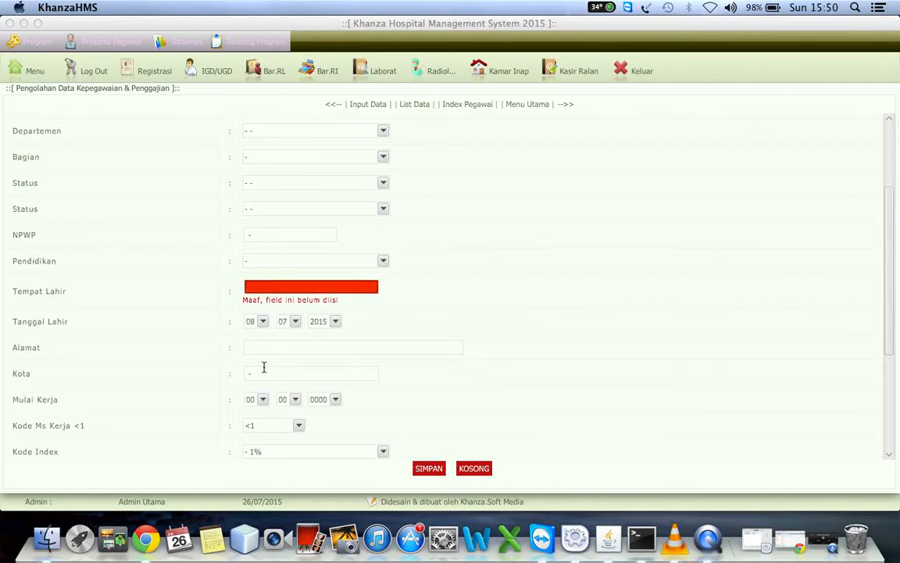
Step: Enter "-" for the first employee's Tempat Lahir and Alamat and save the record
{"action": "type", "text": "-"}
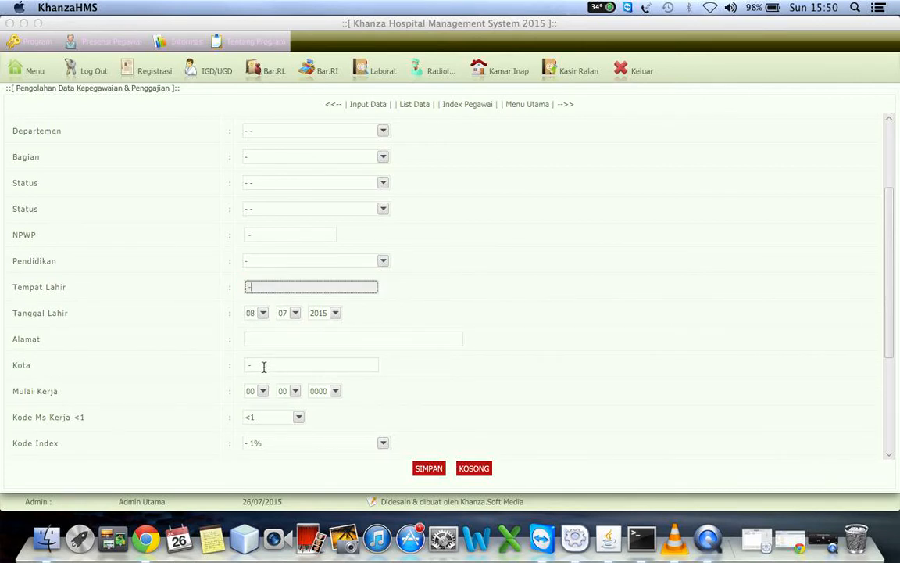
{"action": "key", "text": "Return"}
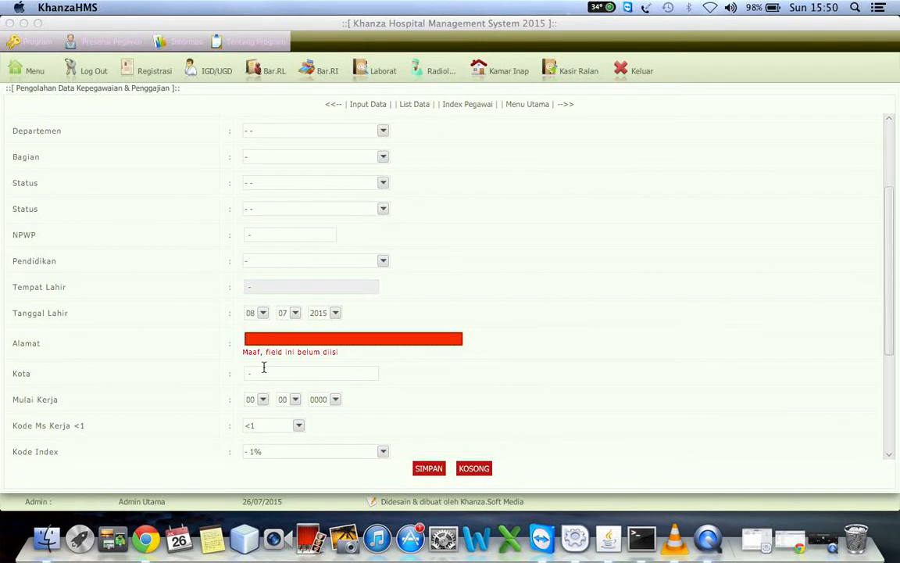
{"action": "type", "text": "-"}
{"action": "key", "text": "Return"}
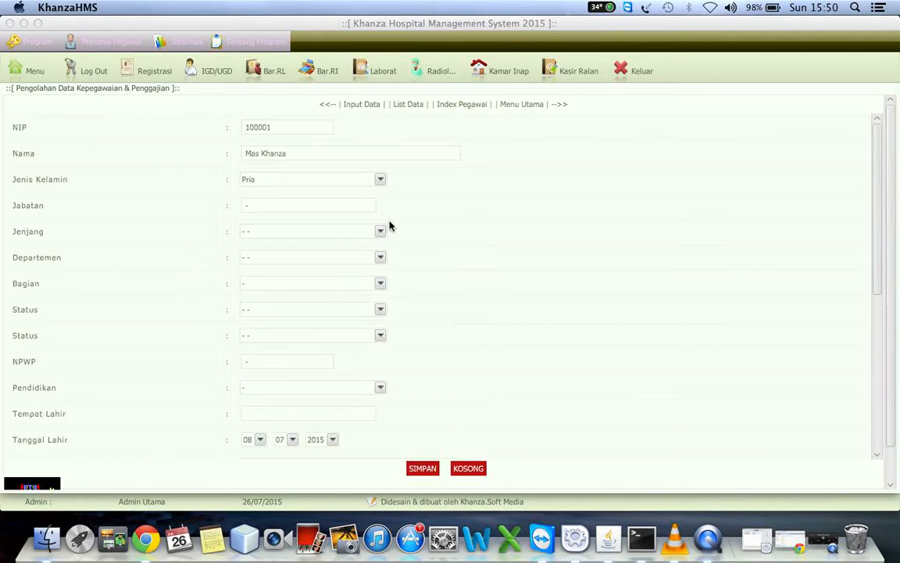
Step: In Penggajian, save a Jml.Tambahan of 2 through the first employee's +/- entry under Jumlah Hari, and return to the payroll list
{"action": "left_click", "coordinate": [519, 105]}
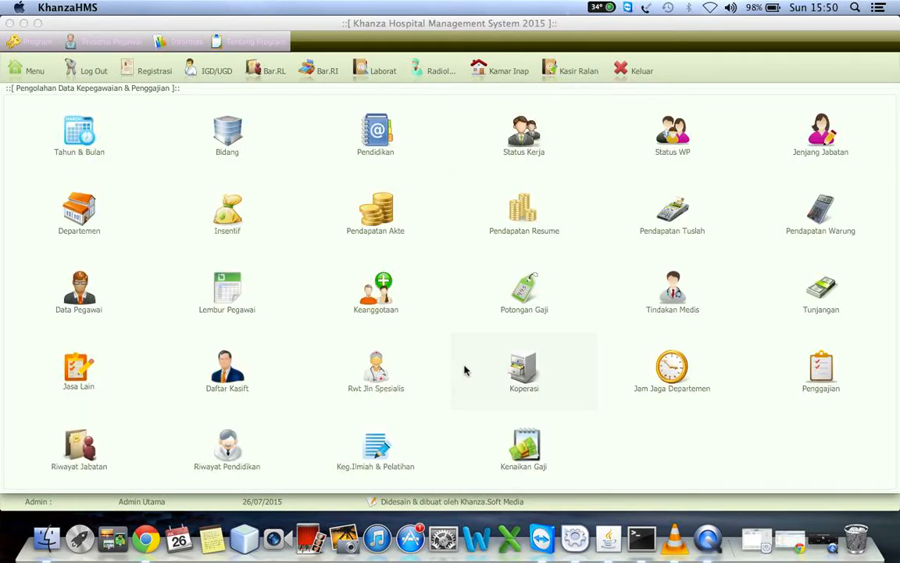
{"action": "left_click", "coordinate": [815, 375]}
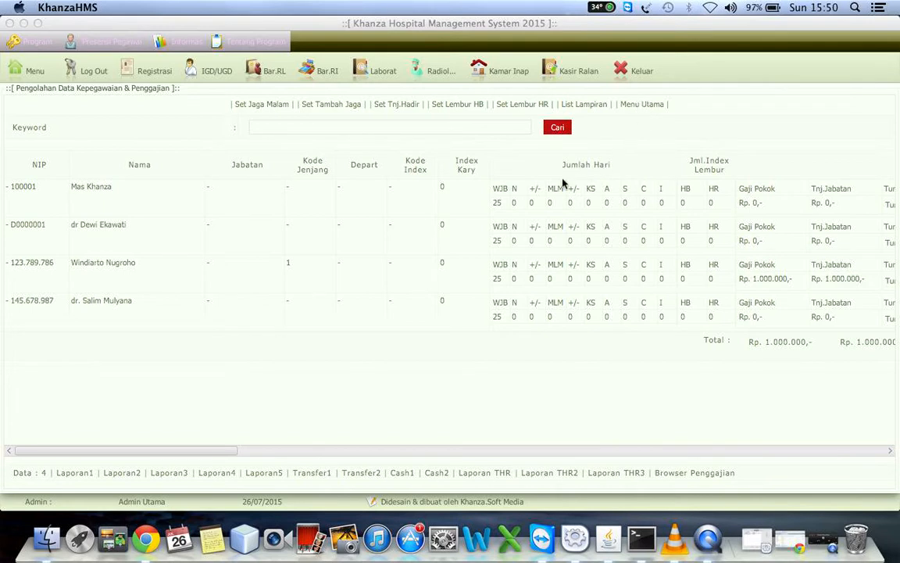
{"action": "left_click", "coordinate": [534, 194]}
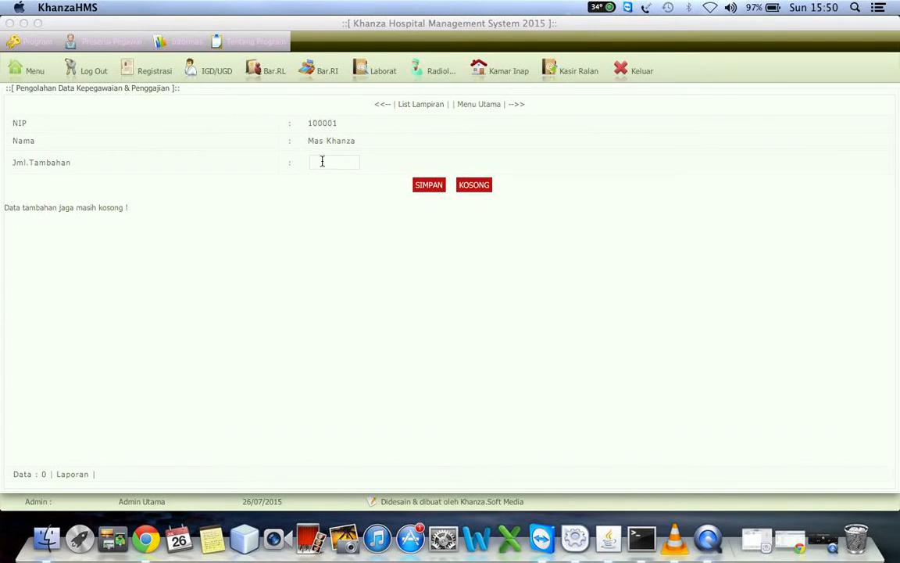
{"action": "left_click", "coordinate": [333, 159]}
{"action": "type", "text": "2"}
{"action": "key", "text": "Return"}
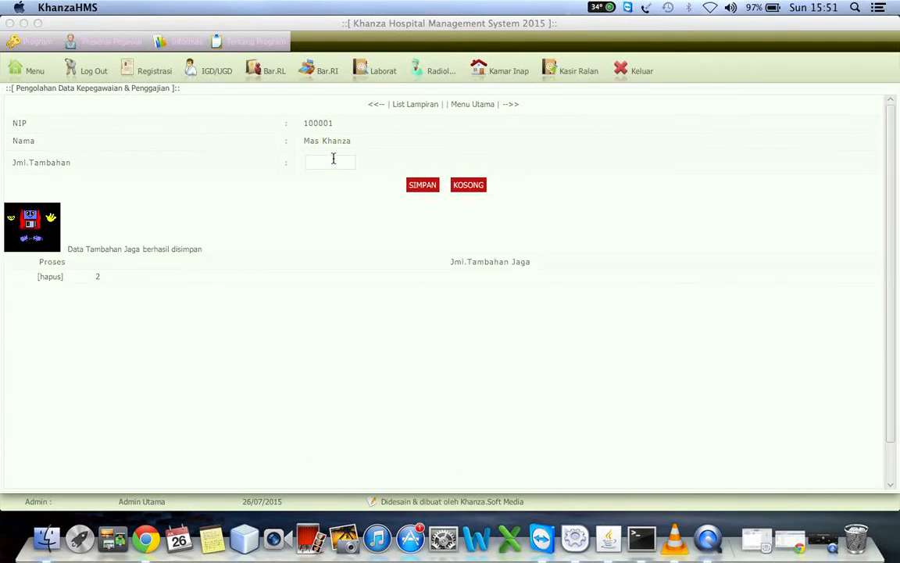
{"action": "left_click", "coordinate": [472, 106]}
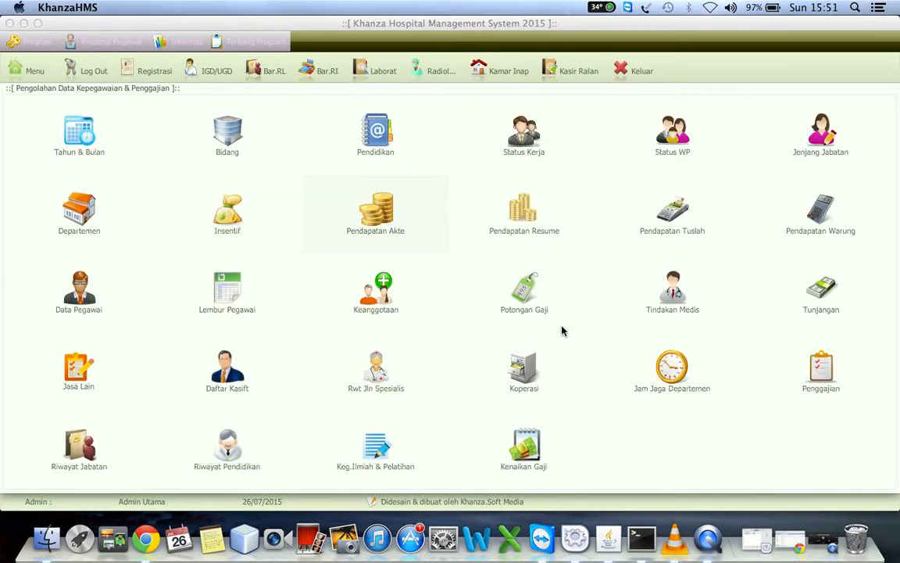
{"action": "left_click", "coordinate": [823, 373]}
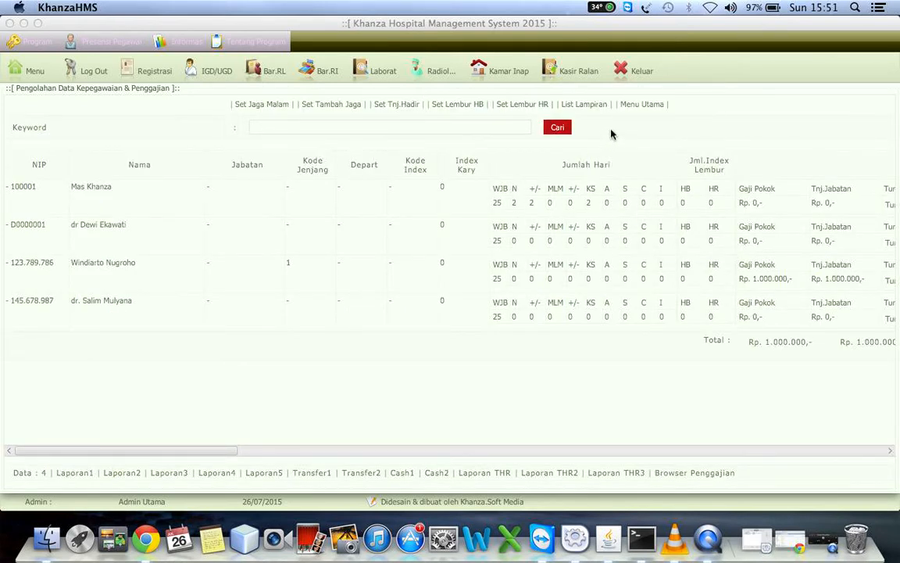
Step: Set the first employee's required attendance (Wajib Masuk) in Data Pegawai to 26 days and save the record
{"action": "left_click", "coordinate": [648, 106]}
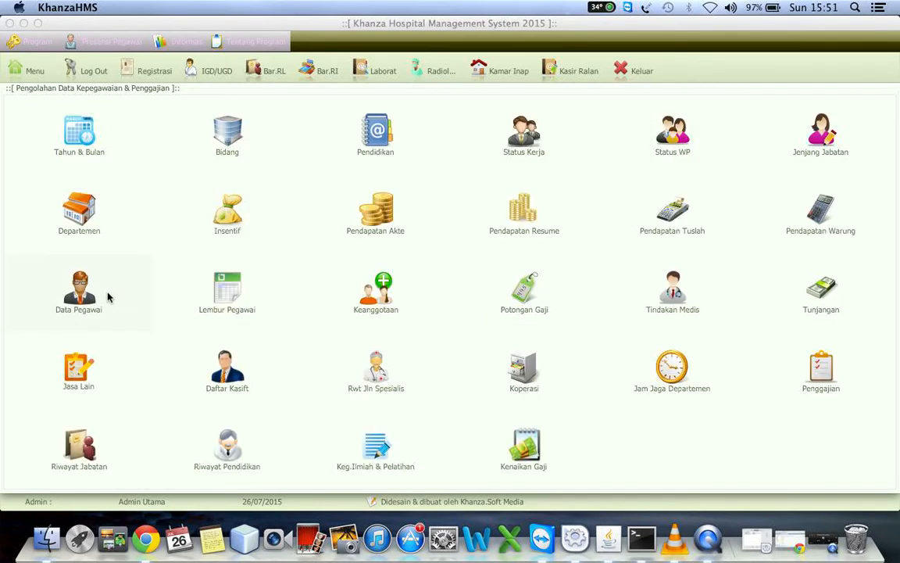
{"action": "left_click", "coordinate": [78, 293]}
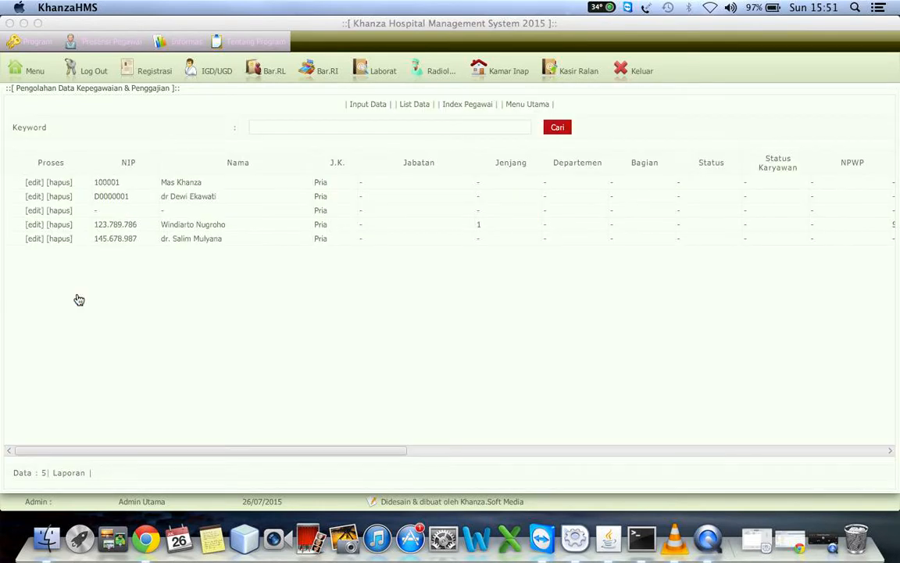
{"action": "left_click", "coordinate": [37, 182]}
{"action": "left_click_drag", "start_coordinate": [884, 251], "coordinate": [850, 508]}
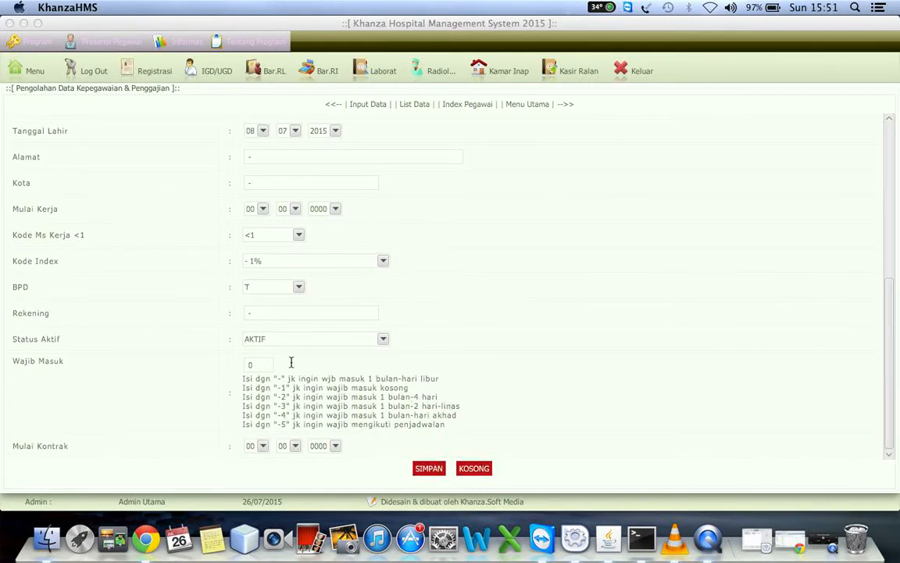
{"action": "left_click", "coordinate": [260, 364]}
{"action": "key", "text": "BackSpace"}
{"action": "key", "text": "Return"}
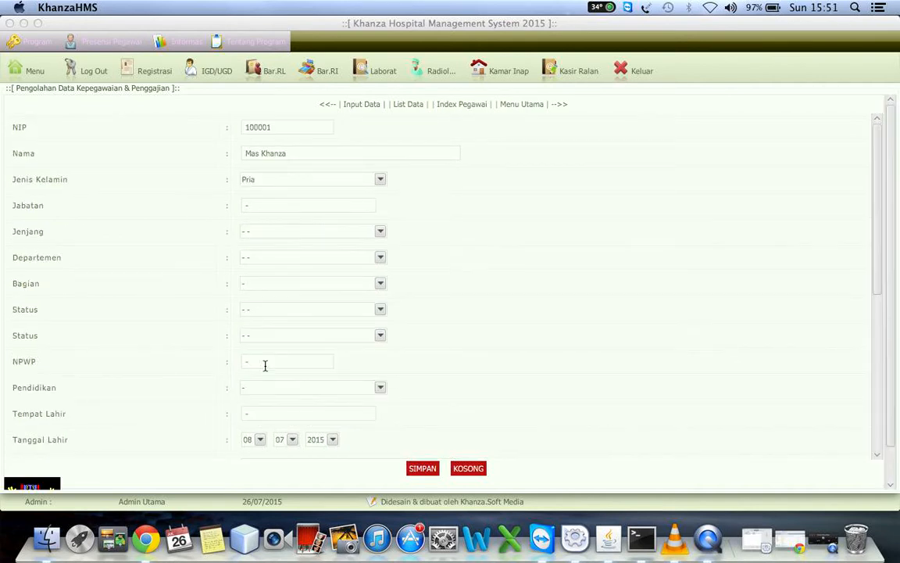
Step: In Penggajian, save an S absence for the first employee with Keterangan "sakit demam" and Jumlah 1, and return to the payroll list
{"action": "left_click", "coordinate": [528, 106]}
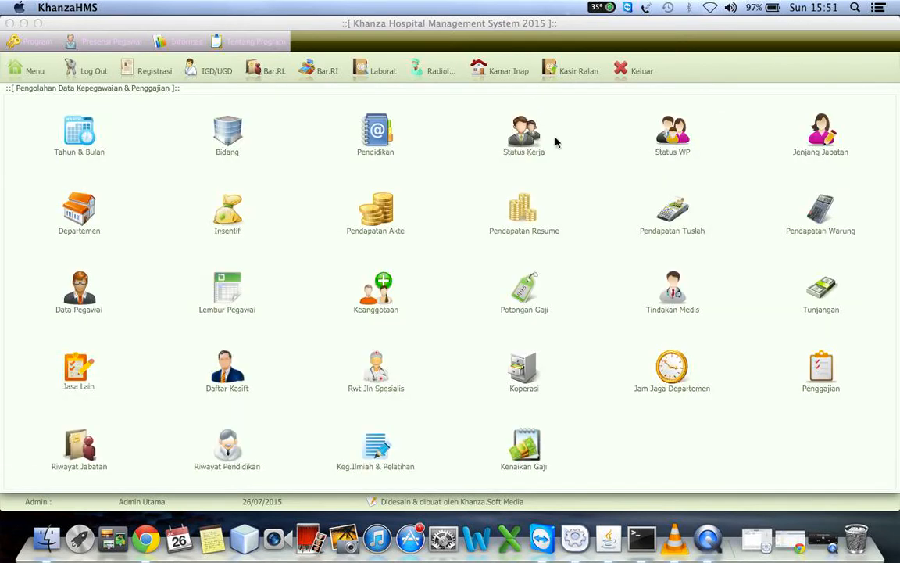
{"action": "left_click", "coordinate": [819, 372]}
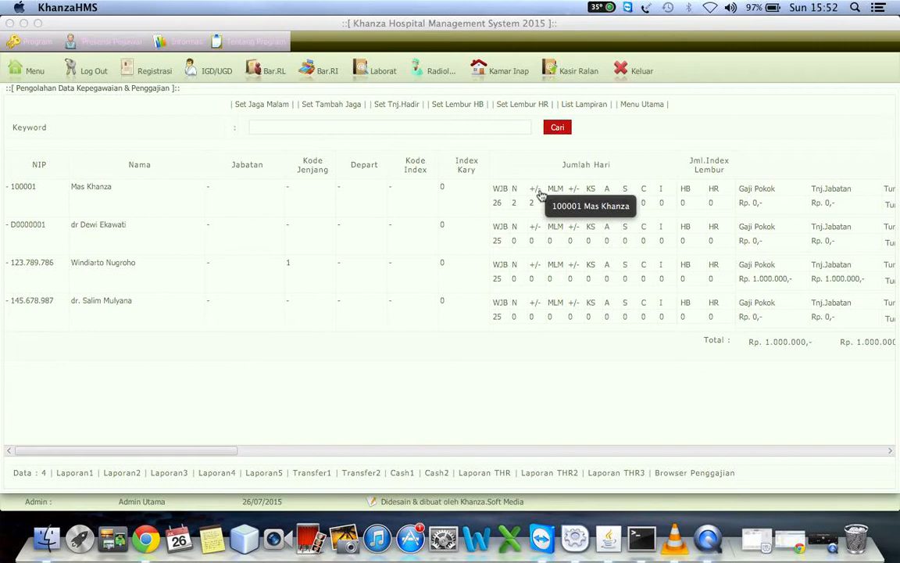
{"action": "left_click", "coordinate": [541, 192]}
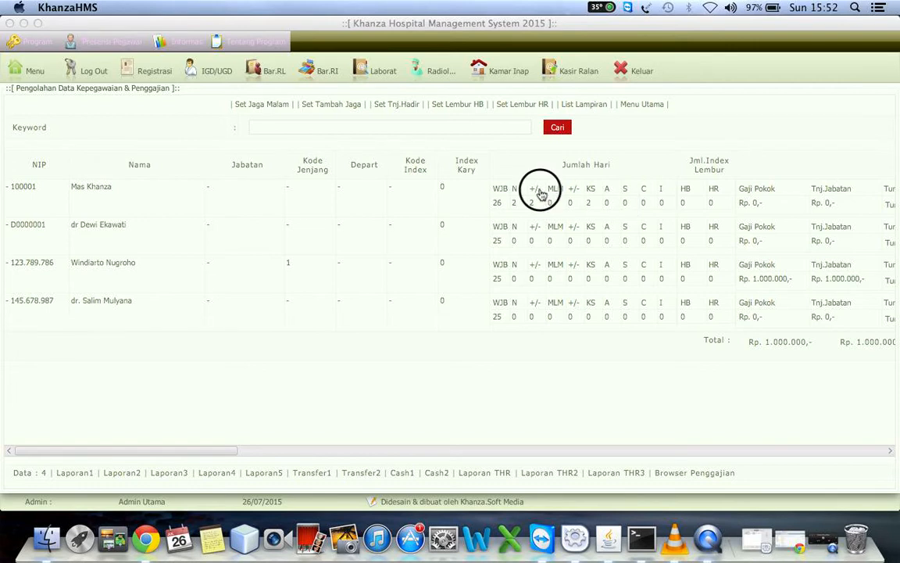
{"action": "left_click", "coordinate": [397, 161]}
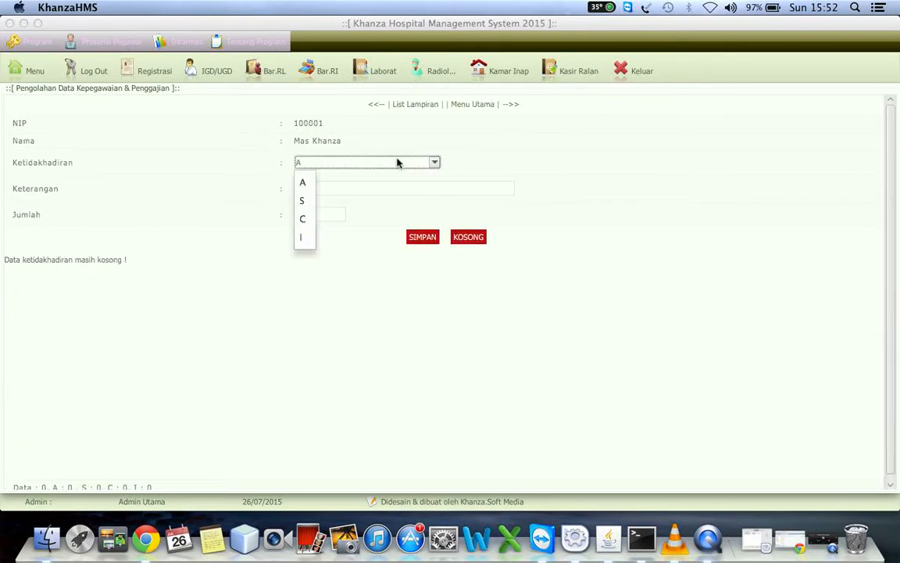
{"action": "left_click", "coordinate": [303, 203]}
{"action": "left_click", "coordinate": [315, 190]}
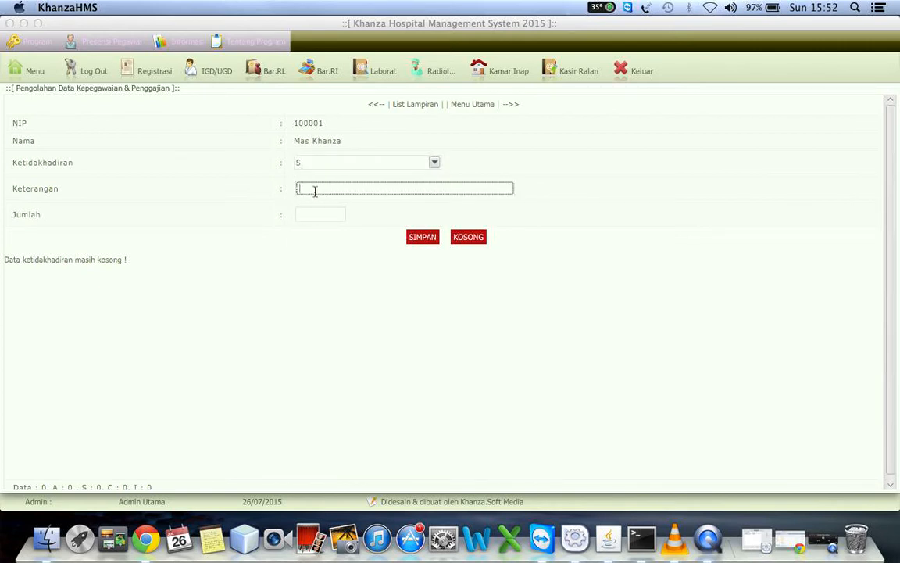
{"action": "type", "text": "sakit"}
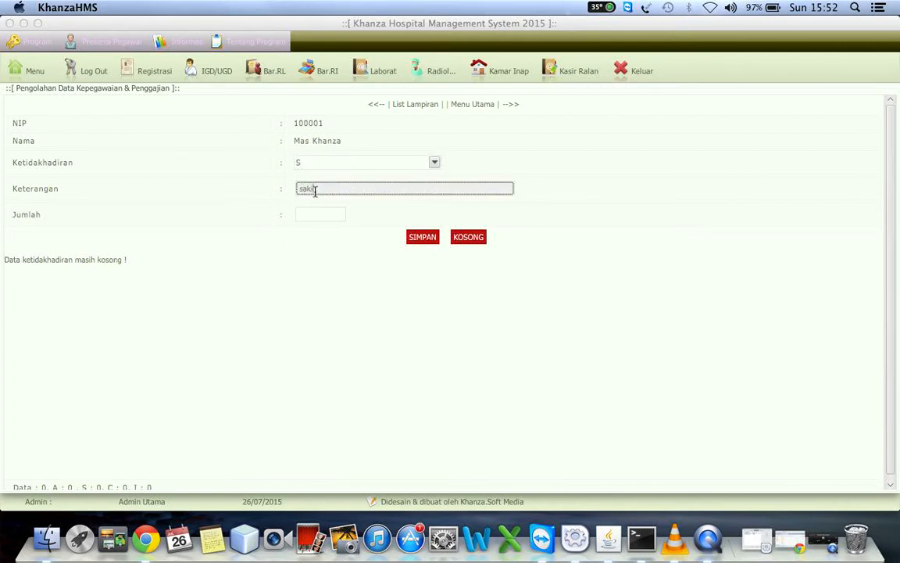
{"action": "type", "text": " demam"}
{"action": "left_click", "coordinate": [308, 215]}
{"action": "type", "text": "1"}
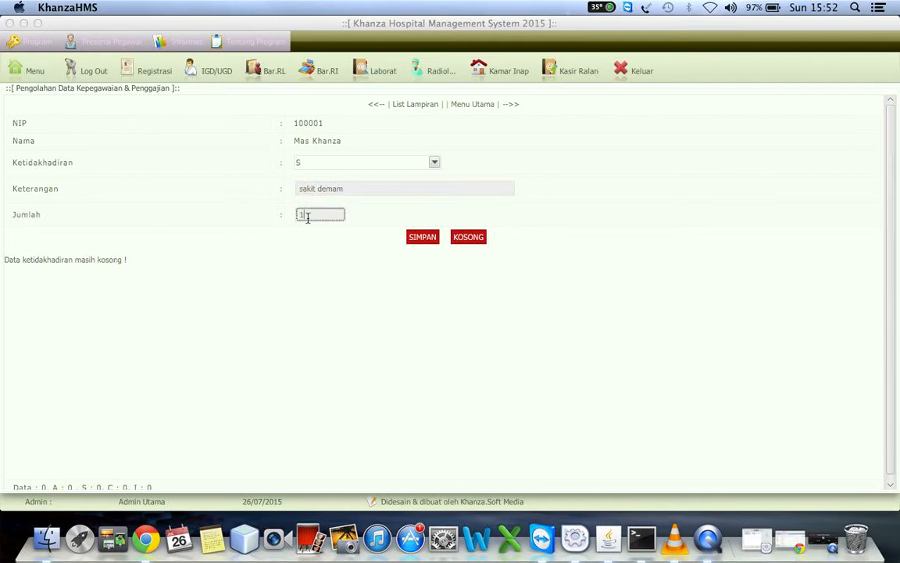
{"action": "key", "text": "Return"}
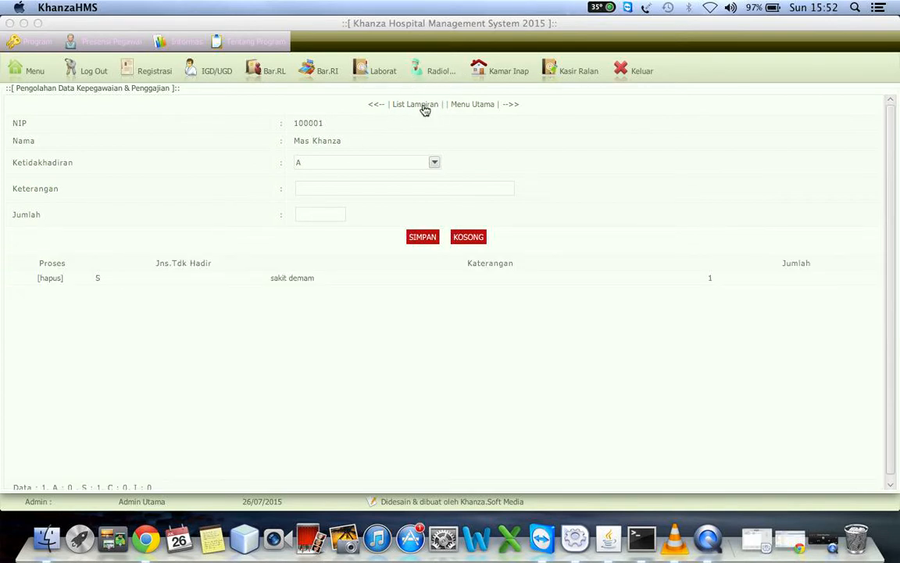
{"action": "left_click", "coordinate": [425, 106]}
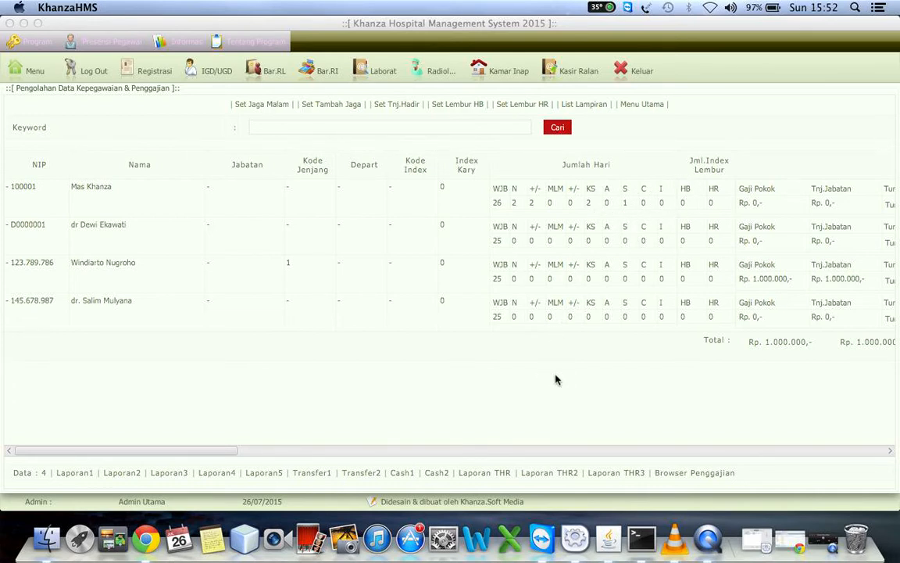
Step: Check the night-shift allowance amount in Set Jaga Malam and reopen the Penggajian list
{"action": "scroll", "coordinate": [556, 380], "scroll_direction": "right", "scroll_amount": 10}
{"action": "scroll", "coordinate": [556, 380], "scroll_direction": "right", "scroll_amount": 2}
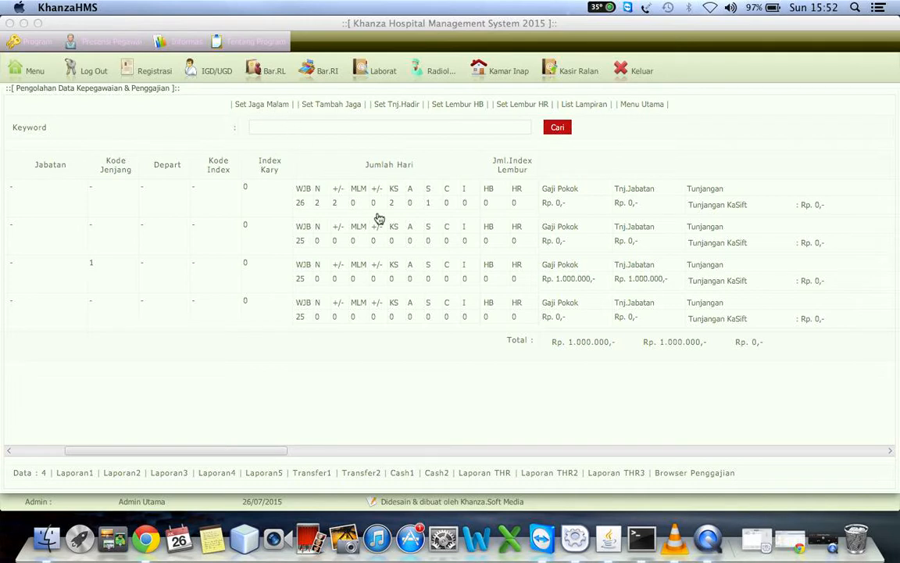
{"action": "left_click", "coordinate": [264, 107]}
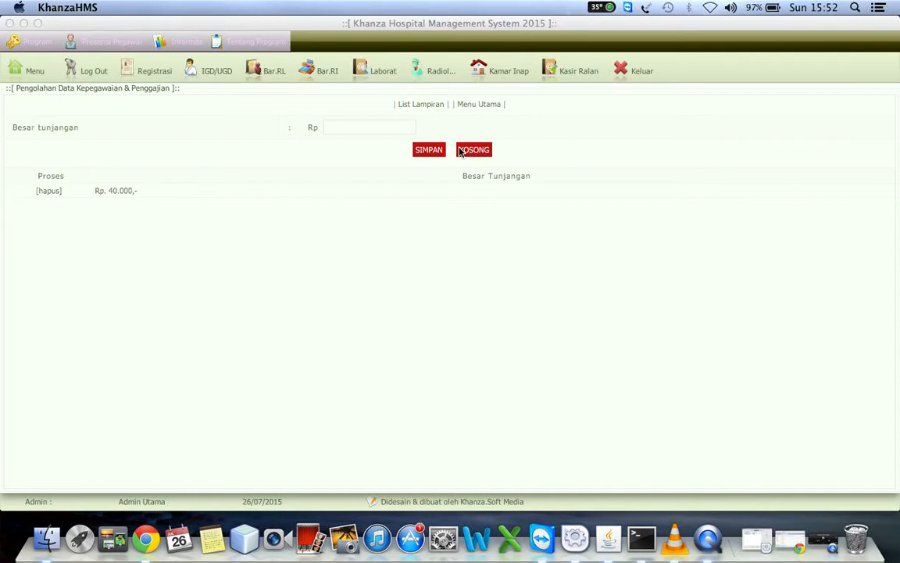
{"action": "left_click", "coordinate": [476, 106]}
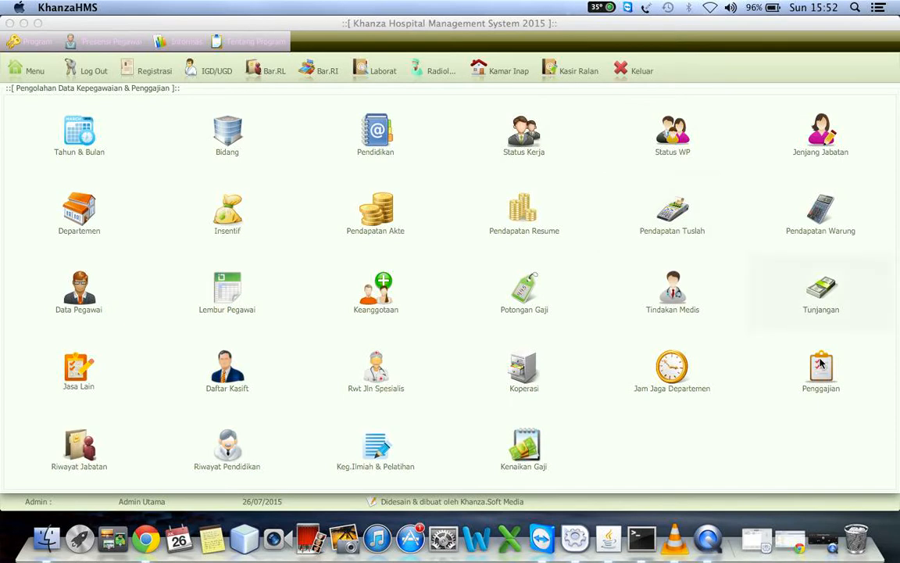
{"action": "left_click", "coordinate": [820, 362]}
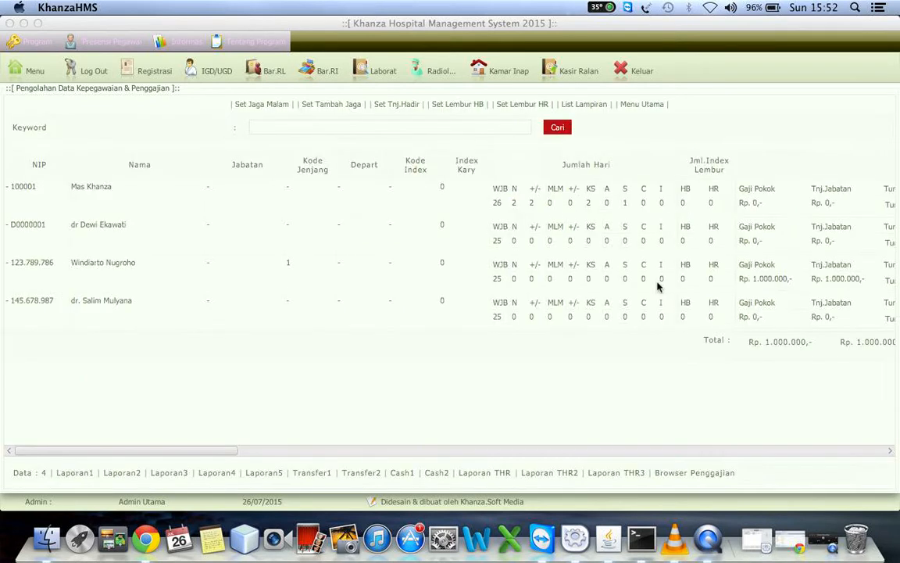
Step: Save a night-shift Jml.Tambahan of 2 for the first employee and return to the payroll list
{"action": "left_click", "coordinate": [555, 191]}
{"action": "left_click", "coordinate": [335, 162]}
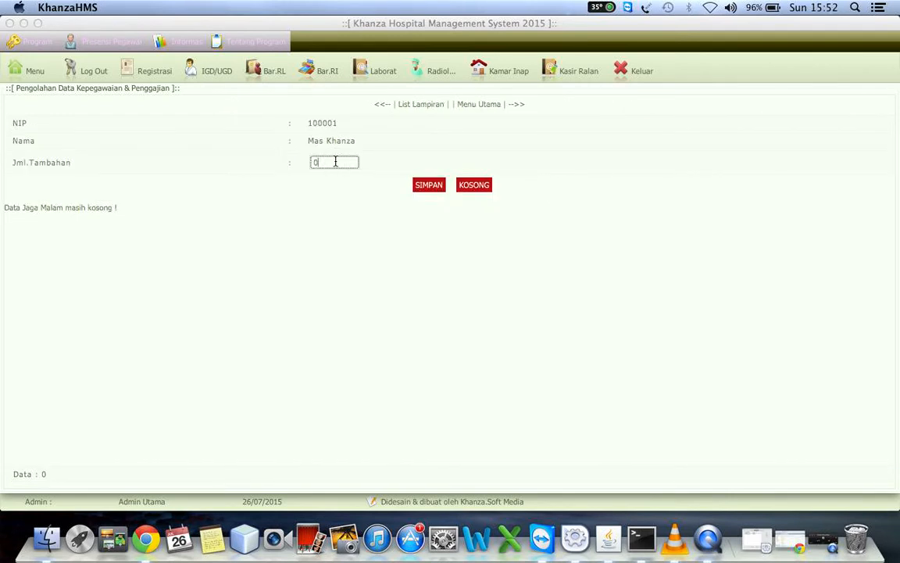
{"action": "key", "text": "BackSpace"}
{"action": "left_click", "coordinate": [433, 188]}
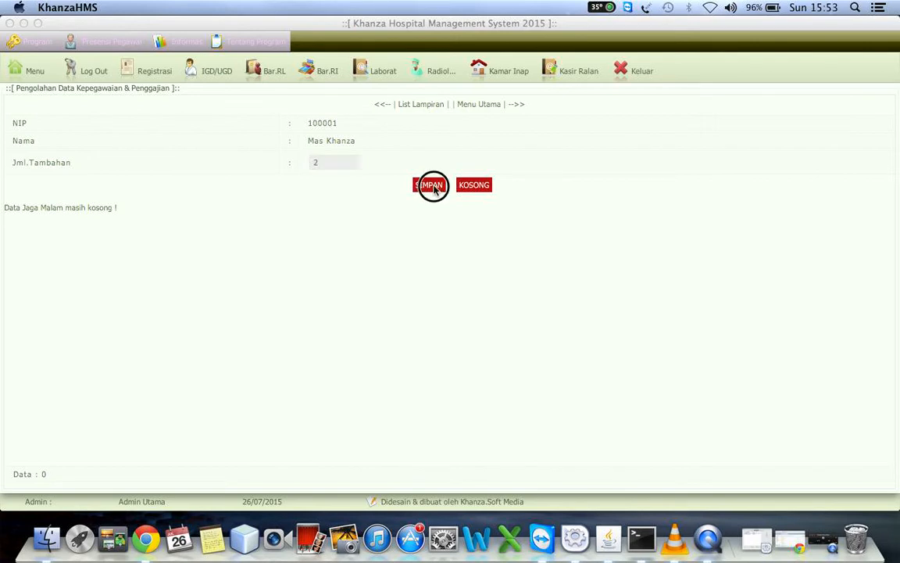
{"action": "left_click", "coordinate": [412, 107]}
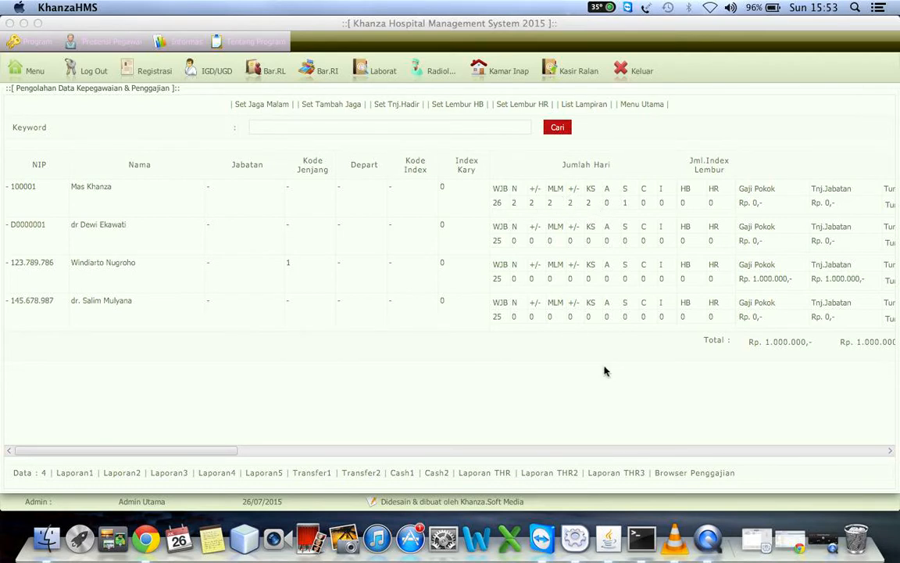
Step: Examine the first employee's night-shift supplement among the received pay and allowance columns of the payroll list
{"action": "scroll", "coordinate": [604, 371], "scroll_direction": "right", "scroll_amount": 5}
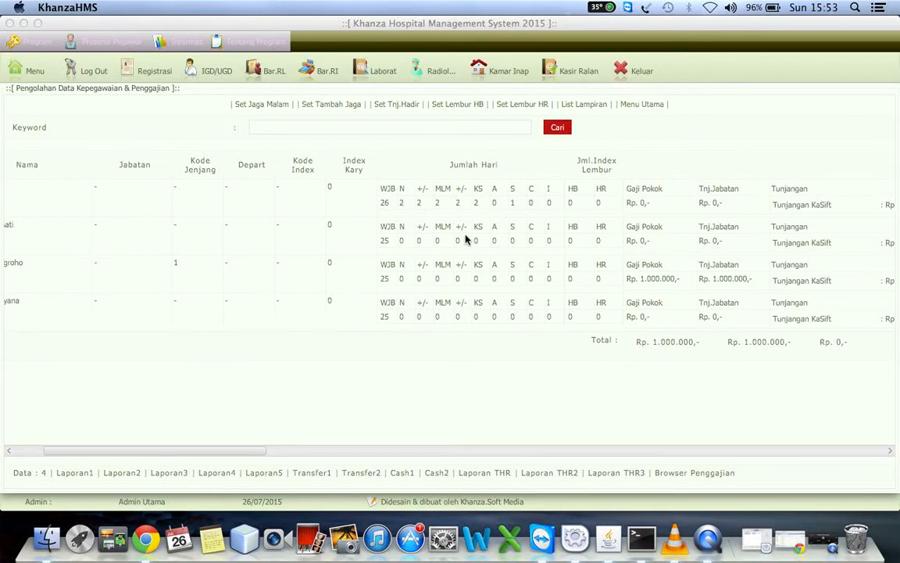
{"action": "scroll", "coordinate": [439, 192], "scroll_direction": "right", "scroll_amount": 4}
{"action": "scroll", "coordinate": [440, 191], "scroll_direction": "right", "scroll_amount": 8}
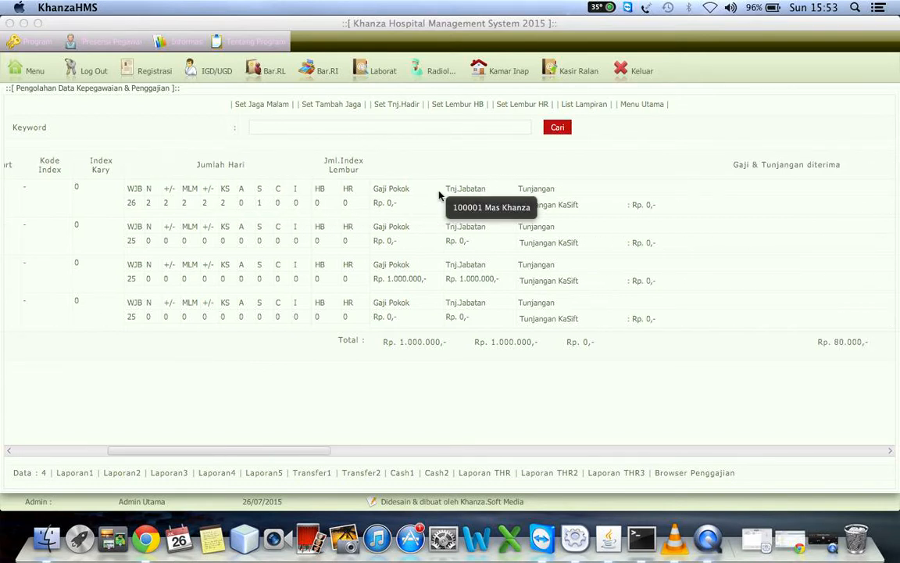
{"action": "scroll", "coordinate": [439, 193], "scroll_direction": "right", "scroll_amount": 2}
{"action": "scroll", "coordinate": [440, 193], "scroll_direction": "right", "scroll_amount": 2}
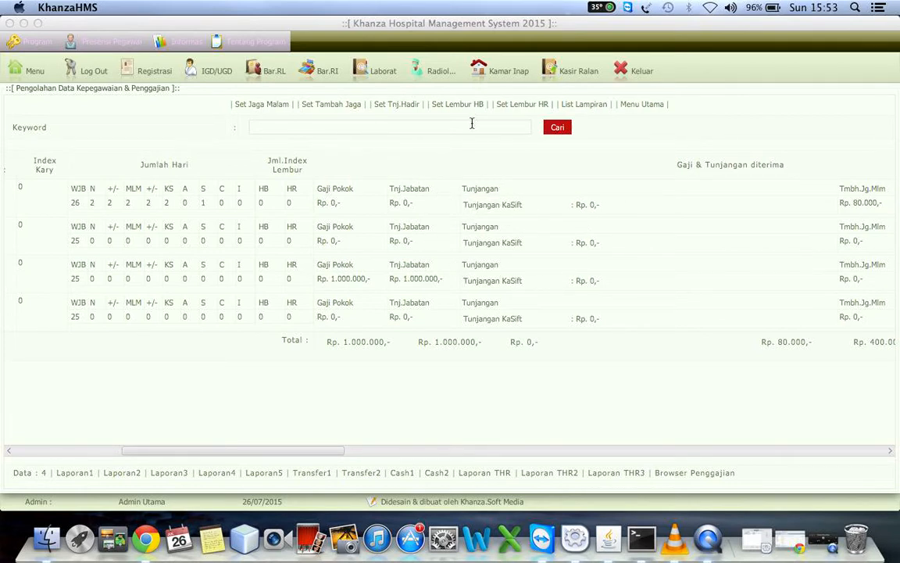
Step: Review the monthly and daily allowance masters in Tunjangan and return to the list of recipients
{"action": "left_click", "coordinate": [645, 109]}
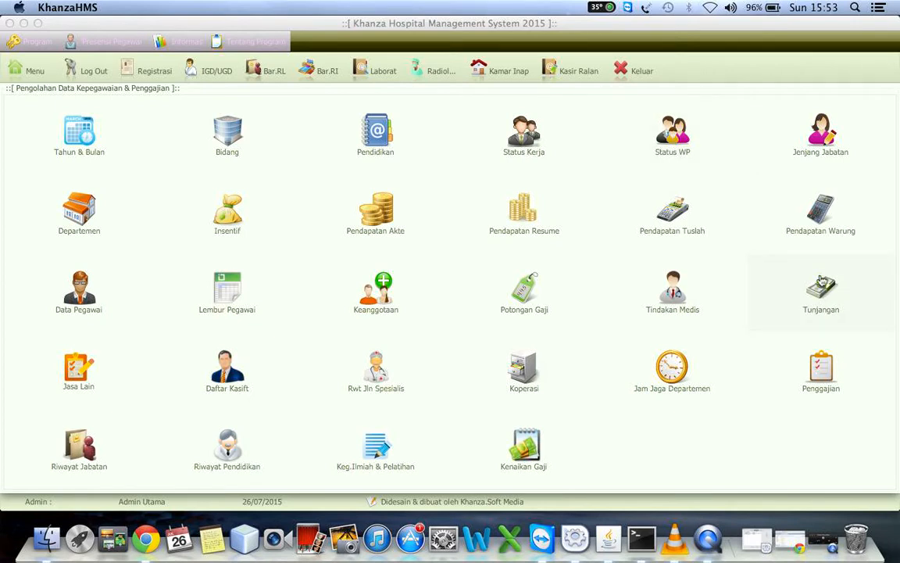
{"action": "left_click", "coordinate": [827, 305]}
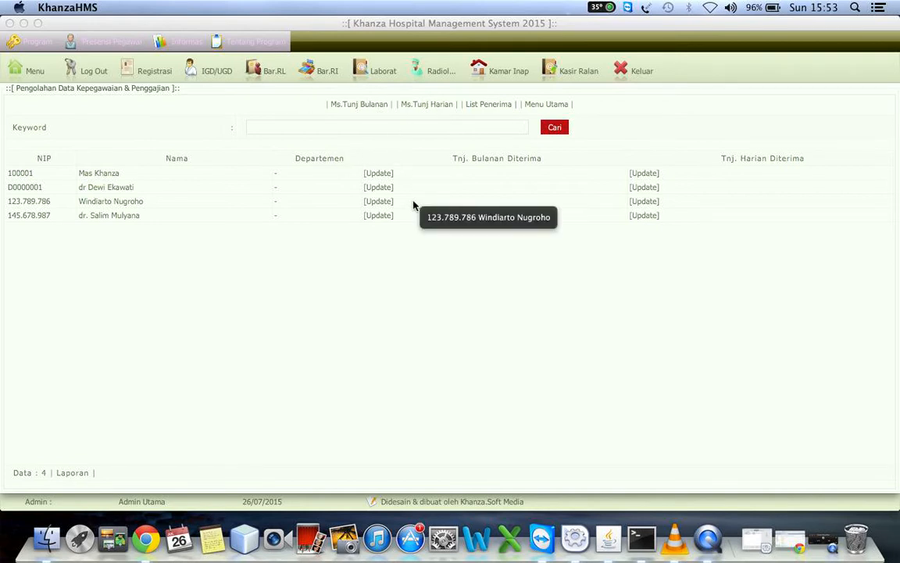
{"action": "left_click", "coordinate": [357, 107]}
{"action": "left_click", "coordinate": [406, 107]}
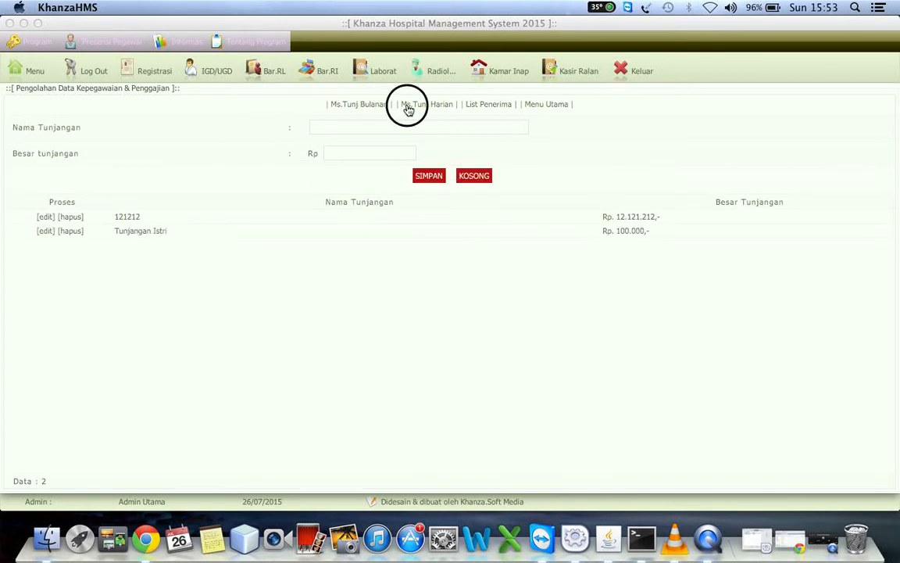
{"action": "left_click", "coordinate": [496, 106]}
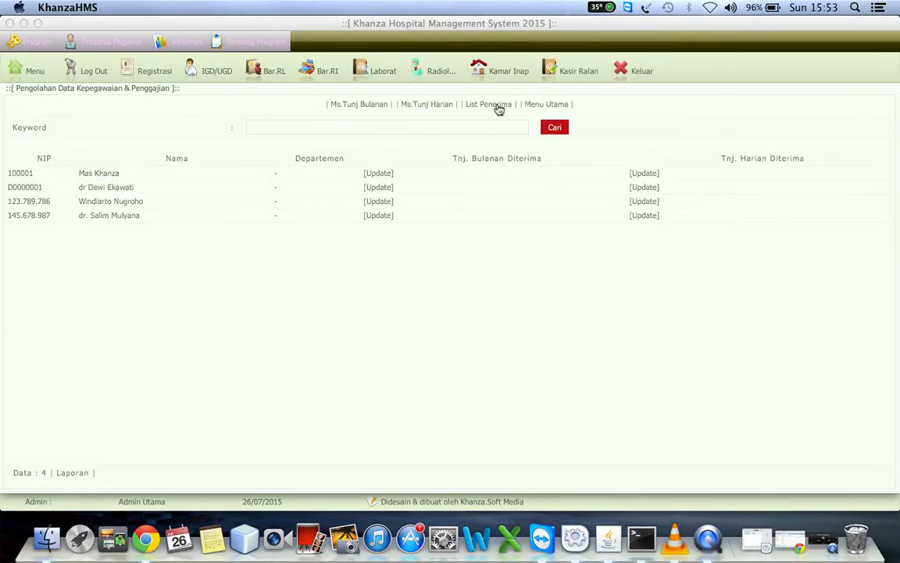
Step: Assign the monthly allowance Tunjangan Istri of Rp. 100.000 to the first employee, save it and return to the recipient list
{"action": "left_click", "coordinate": [384, 175]}
{"action": "left_click", "coordinate": [357, 162]}
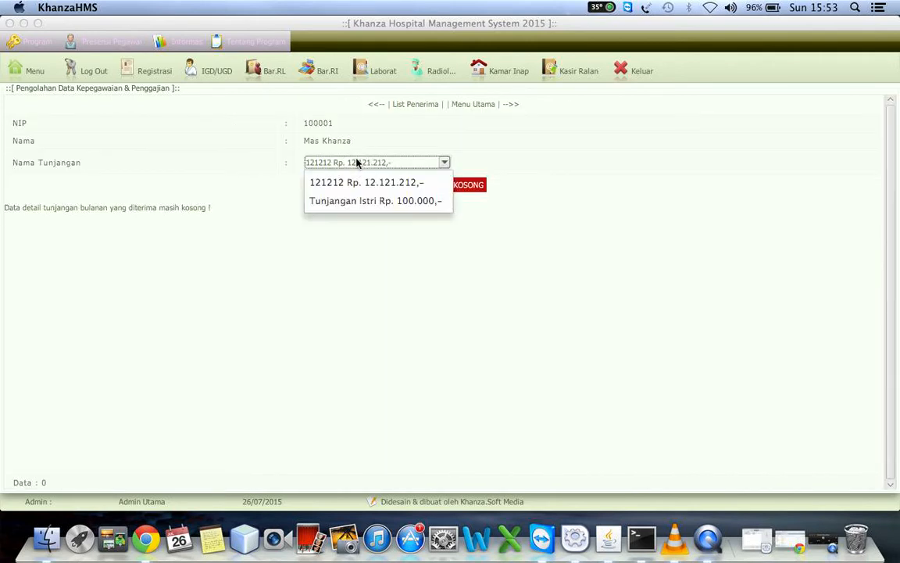
{"action": "left_click", "coordinate": [358, 202]}
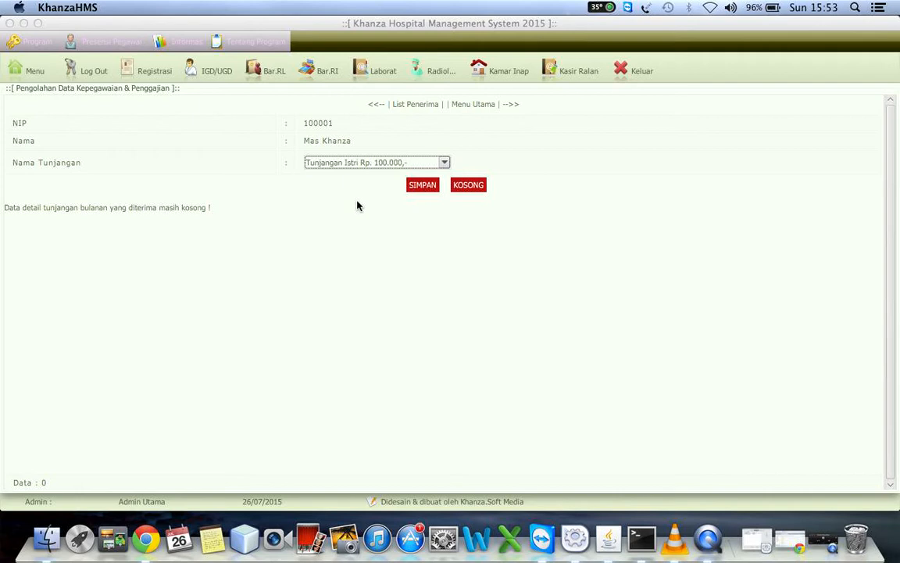
{"action": "left_click", "coordinate": [422, 185]}
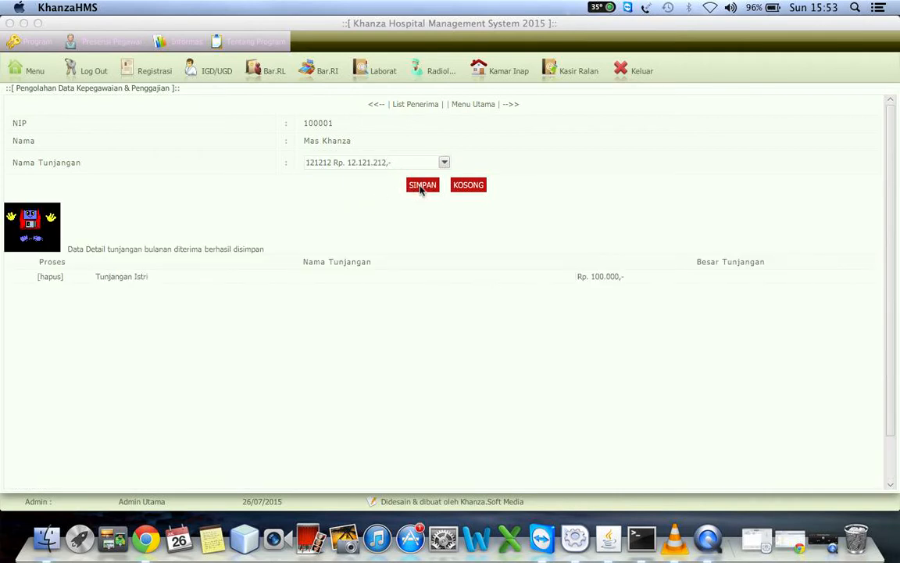
{"action": "left_click", "coordinate": [419, 105]}
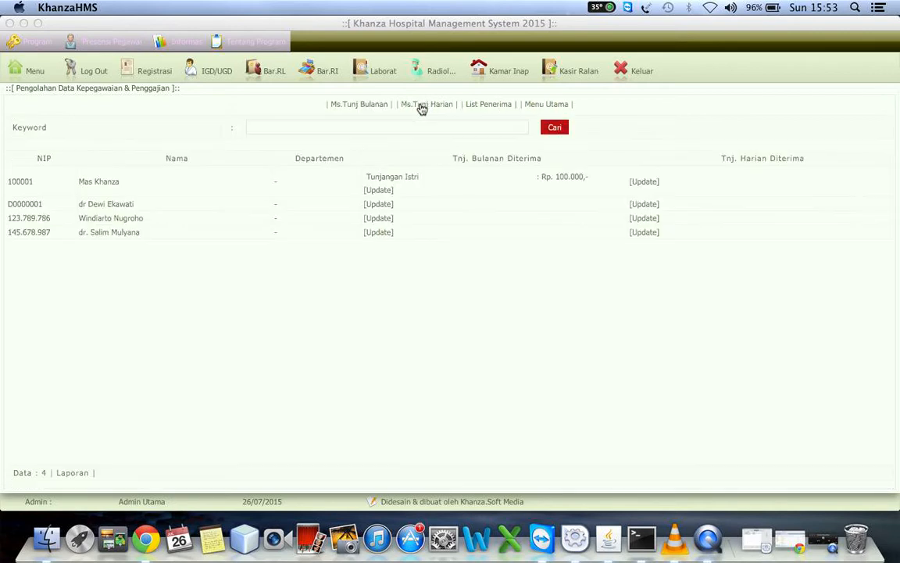
Step: Assign the daily allowance Subsidi Makan & Transport of Rp. 10.000 to the first employee, save it and return to the main menu
{"action": "left_click", "coordinate": [649, 184]}
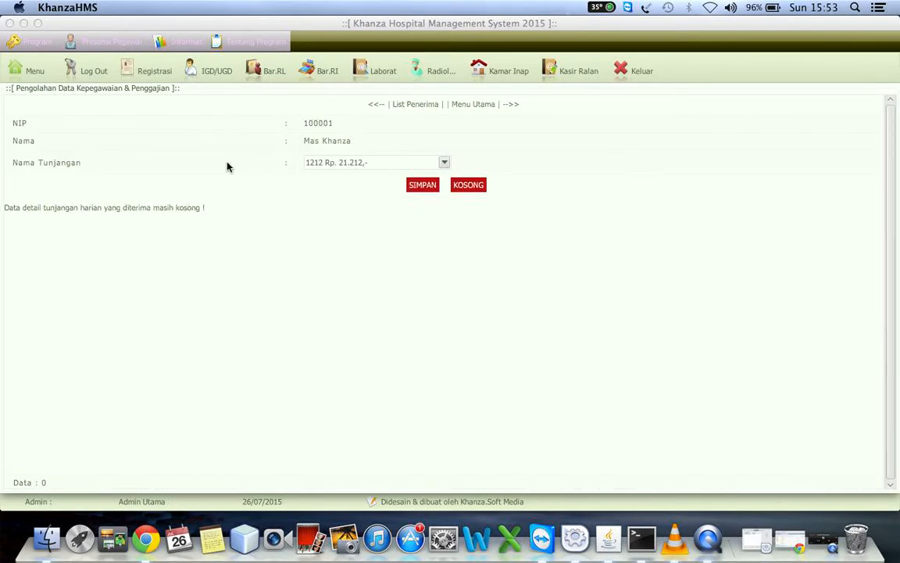
{"action": "left_click", "coordinate": [331, 162]}
{"action": "left_click", "coordinate": [350, 201]}
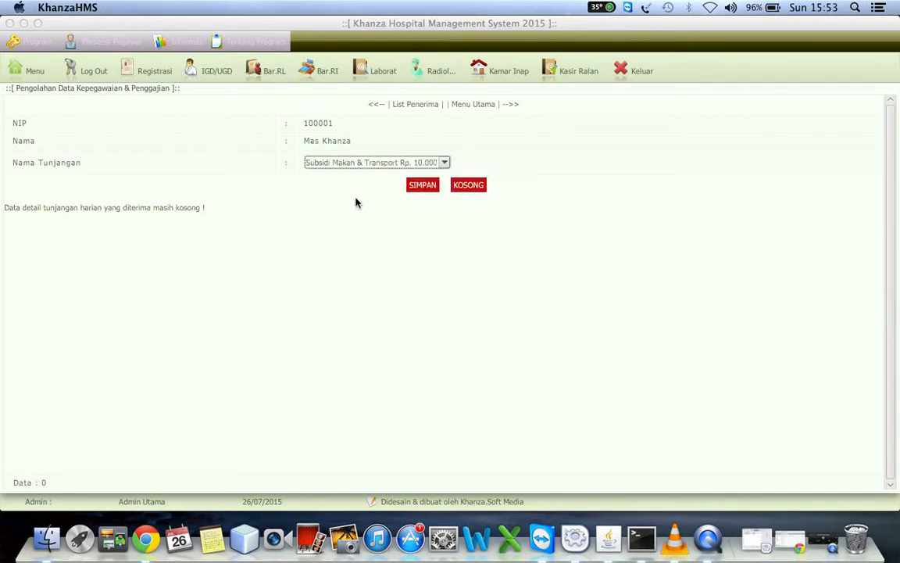
{"action": "left_click", "coordinate": [423, 185]}
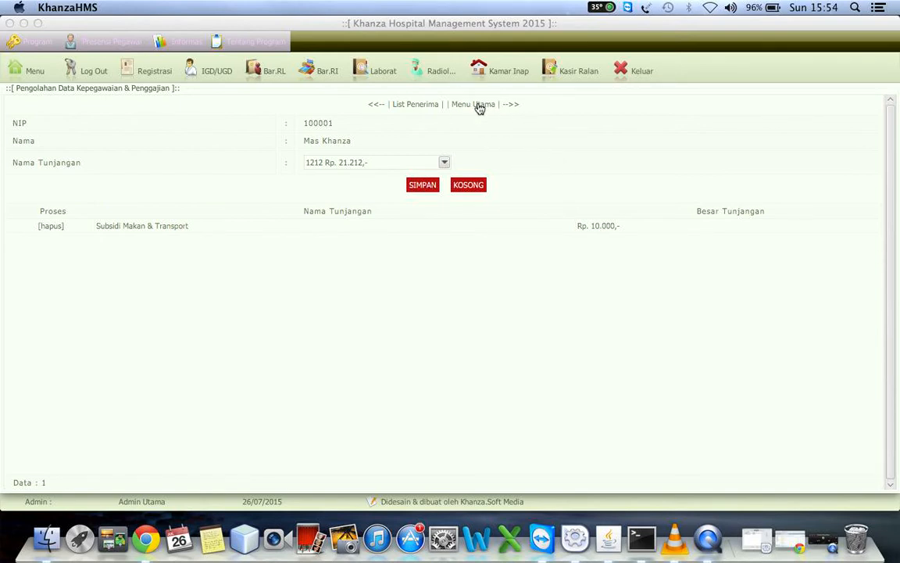
{"action": "left_click", "coordinate": [480, 108]}
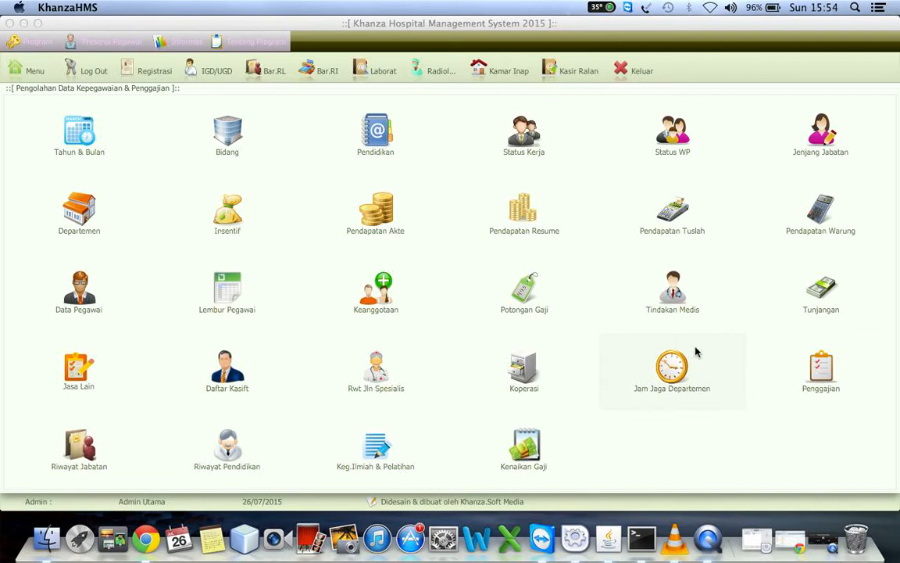
Step: Open the payroll list in Penggajian and examine the first employee's attendance days, allowances and shift supplements
{"action": "left_click", "coordinate": [813, 368]}
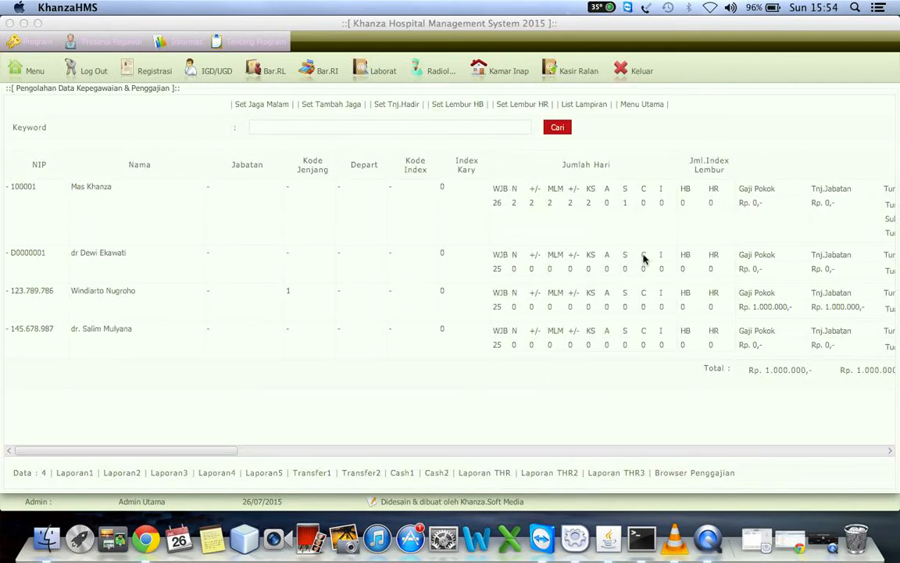
{"action": "scroll", "coordinate": [571, 225], "scroll_direction": "right", "scroll_amount": 10}
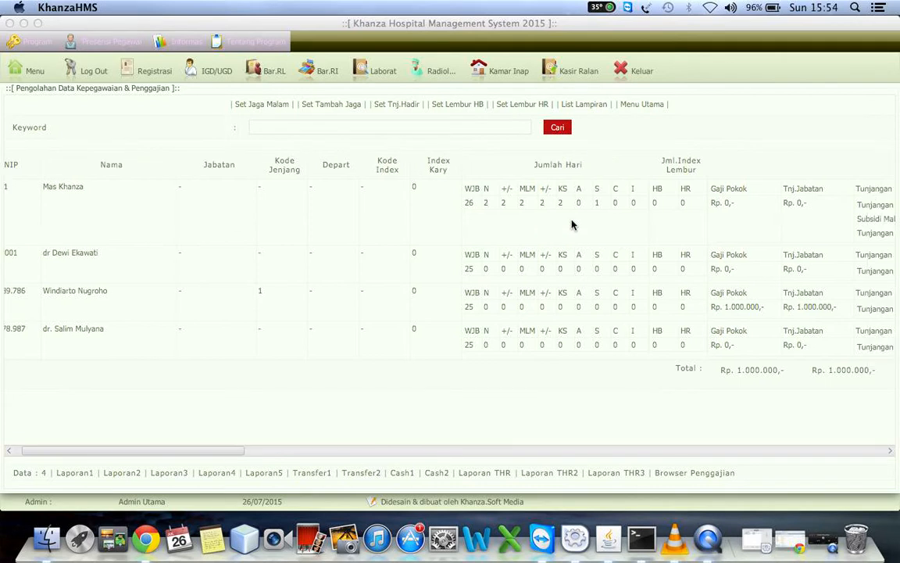
{"action": "scroll", "coordinate": [571, 225], "scroll_direction": "right", "scroll_amount": 5}
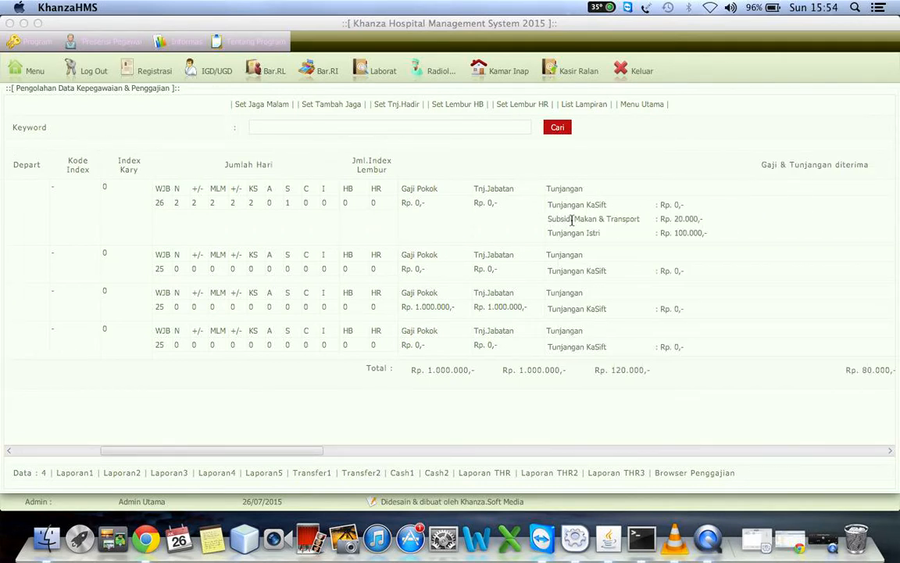
{"action": "scroll", "coordinate": [572, 220], "scroll_direction": "right", "scroll_amount": 3}
{"action": "scroll", "coordinate": [572, 220], "scroll_direction": "left", "scroll_amount": 6}
{"action": "scroll", "coordinate": [738, 277], "scroll_direction": "right", "scroll_amount": 10}
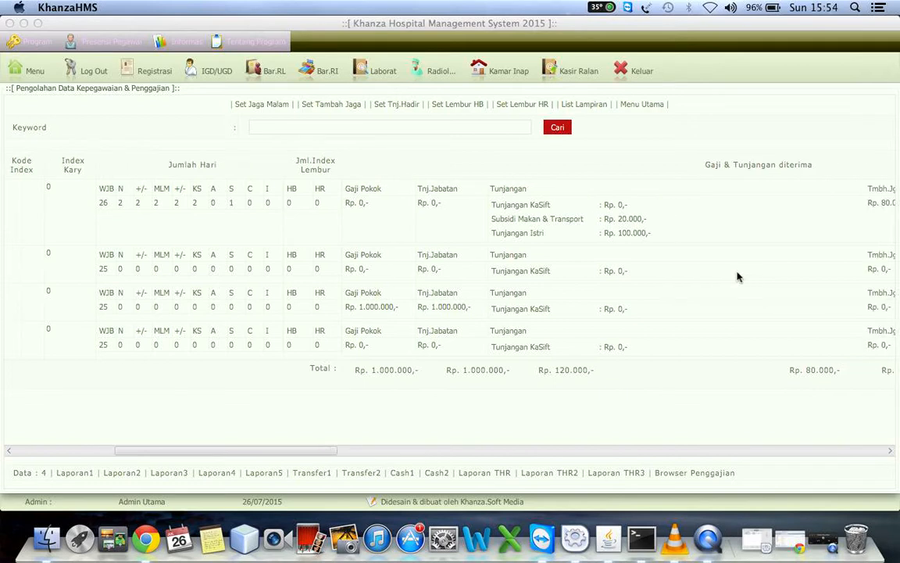
{"action": "scroll", "coordinate": [737, 277], "scroll_direction": "right", "scroll_amount": 8}
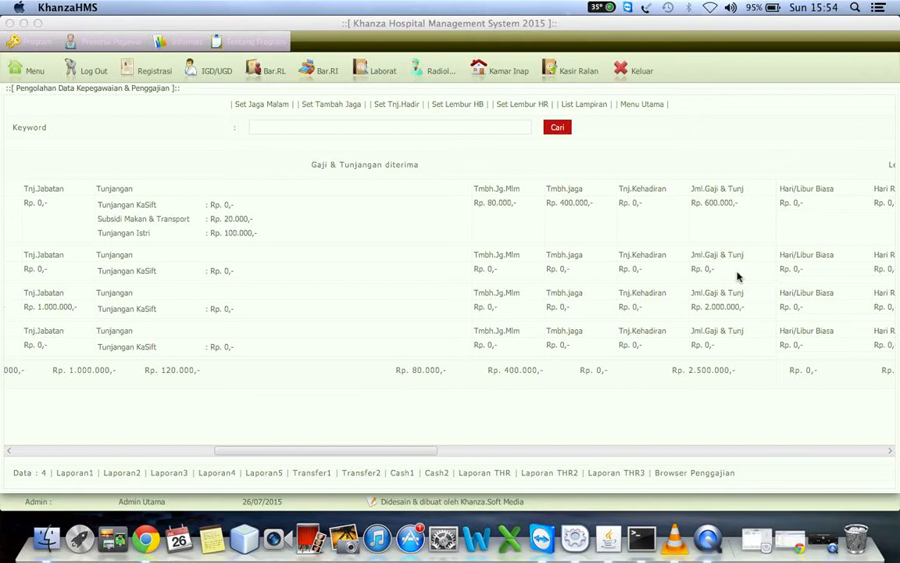
Step: Review the attendance allowance and the HB and HR overtime rate settings, returning to the payroll list
{"action": "left_click", "coordinate": [417, 107]}
{"action": "left_click", "coordinate": [431, 106]}
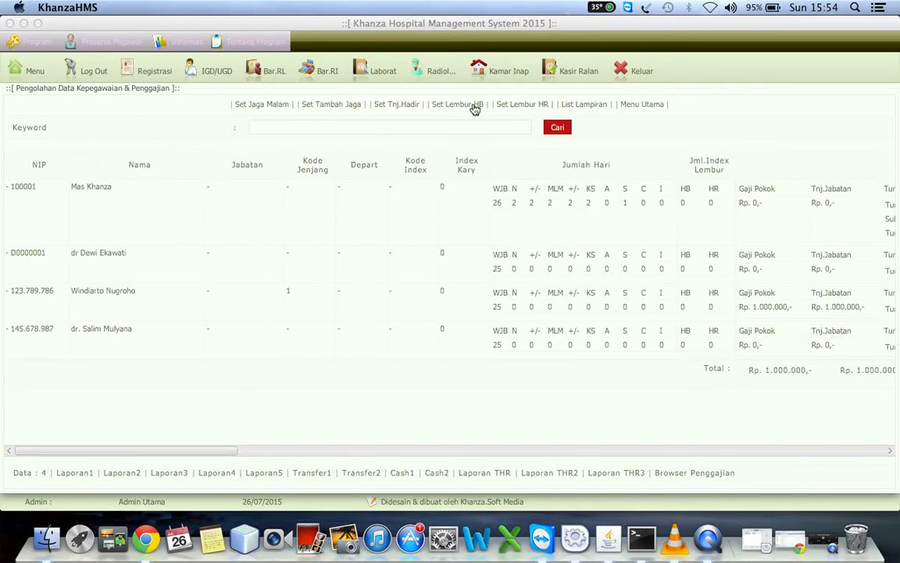
{"action": "left_click", "coordinate": [475, 106]}
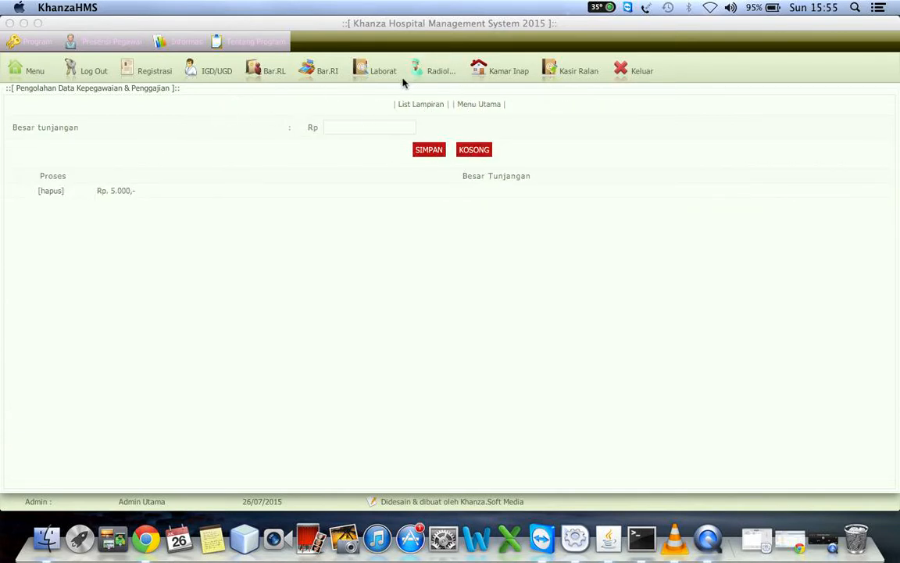
{"action": "left_click", "coordinate": [432, 107]}
{"action": "left_click", "coordinate": [536, 108]}
{"action": "left_click", "coordinate": [417, 106]}
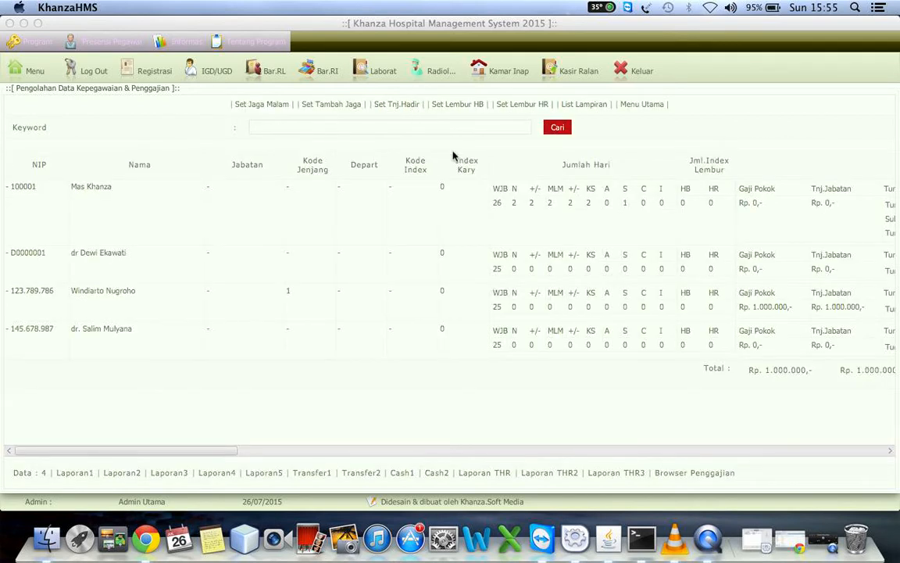
Step: Open the first employee's overtime entry from the payroll list and save 3 hours of HB overtime for date 26
{"action": "left_click", "coordinate": [689, 193]}
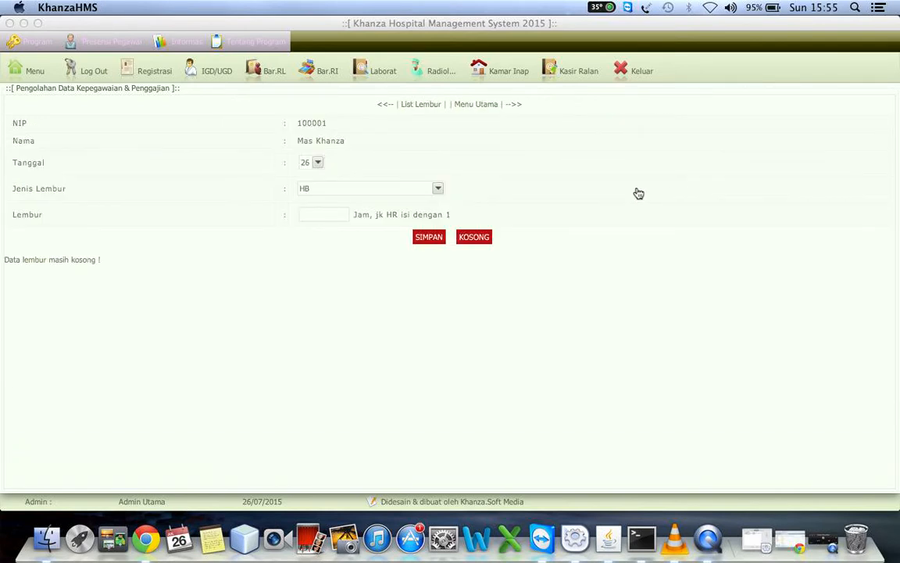
{"action": "left_click", "coordinate": [333, 191]}
{"action": "left_click", "coordinate": [334, 190]}
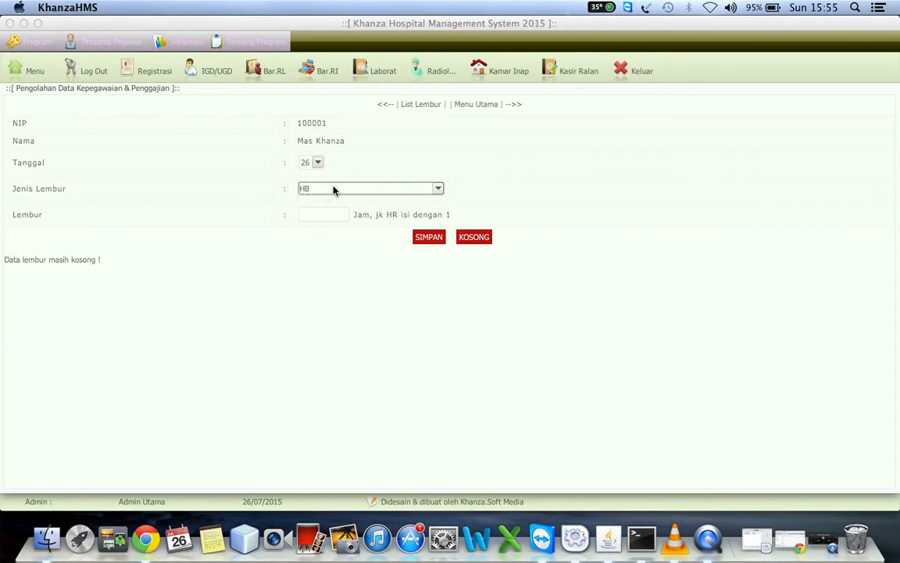
{"action": "left_click", "coordinate": [329, 214]}
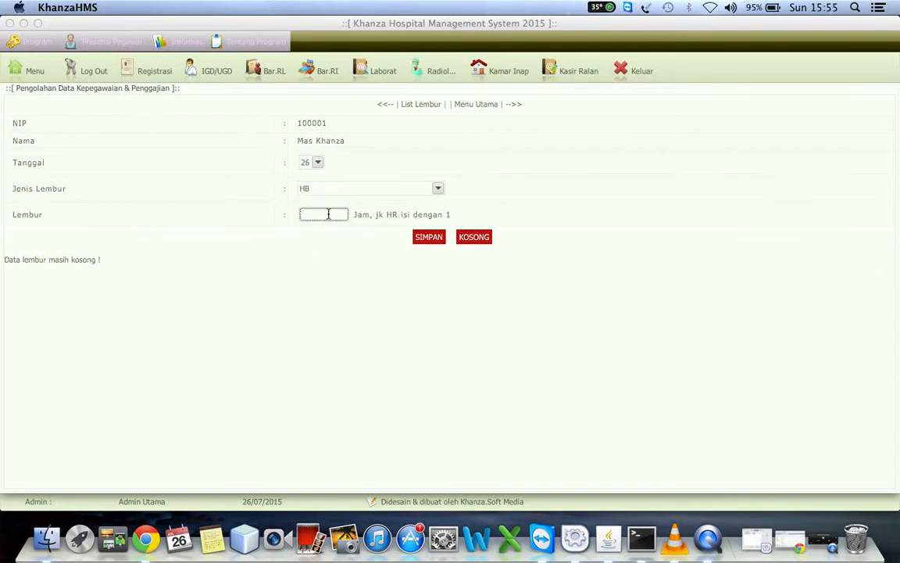
{"action": "type", "text": "1"}
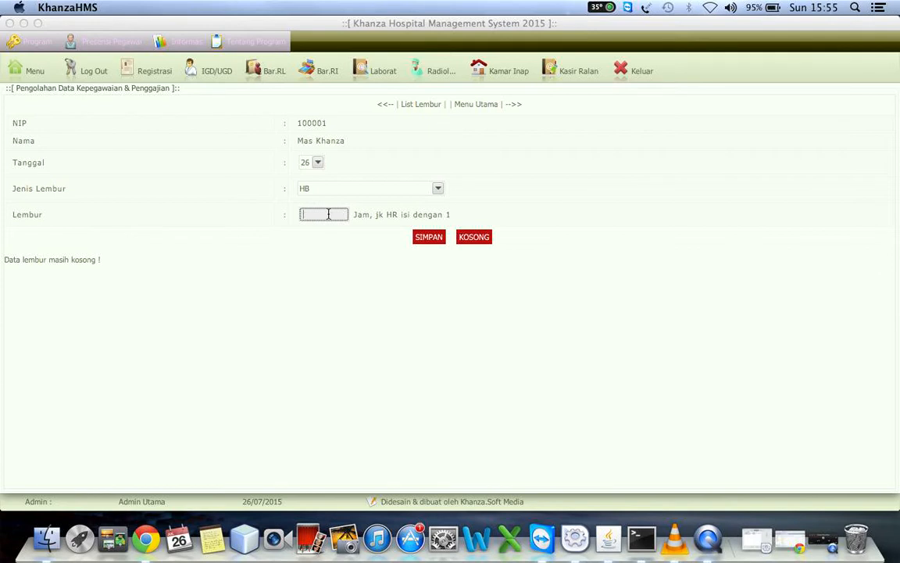
{"action": "left_click", "coordinate": [415, 239]}
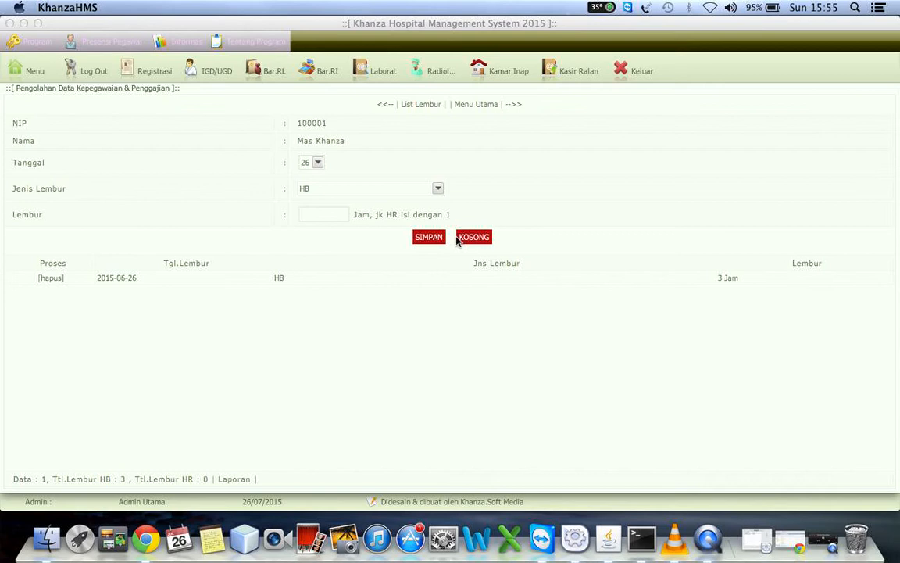
Step: Try to save an HR overtime entry of 1 for the first employee on the same date, 26
{"action": "left_click", "coordinate": [358, 187]}
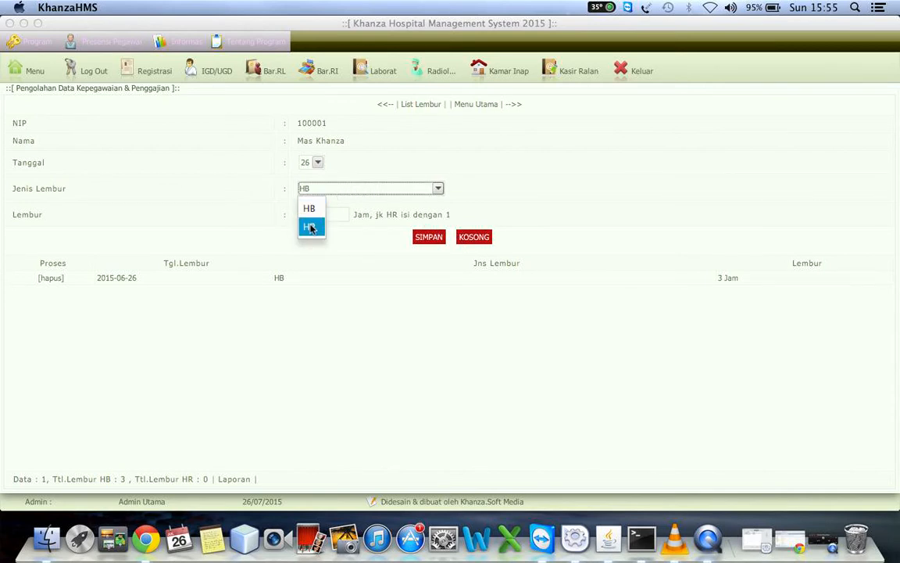
{"action": "left_click", "coordinate": [310, 227]}
{"action": "left_click", "coordinate": [332, 216]}
{"action": "type", "text": "1"}
{"action": "left_click", "coordinate": [426, 239]}
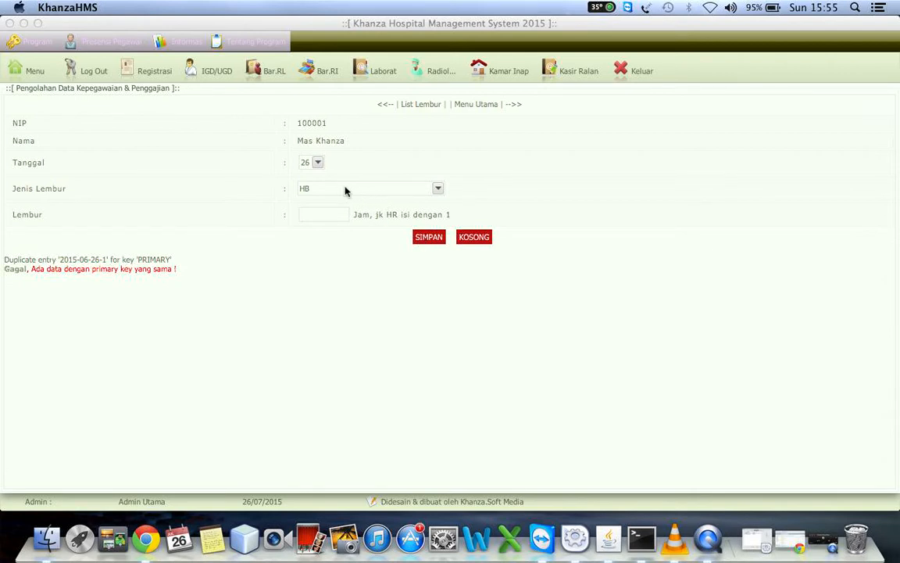
Step: Save an HR overtime entry of 1 for the first employee on date 06 and return to the main menu
{"action": "left_click", "coordinate": [317, 164]}
{"action": "left_click", "coordinate": [369, 181]}
{"action": "left_click", "coordinate": [309, 172]}
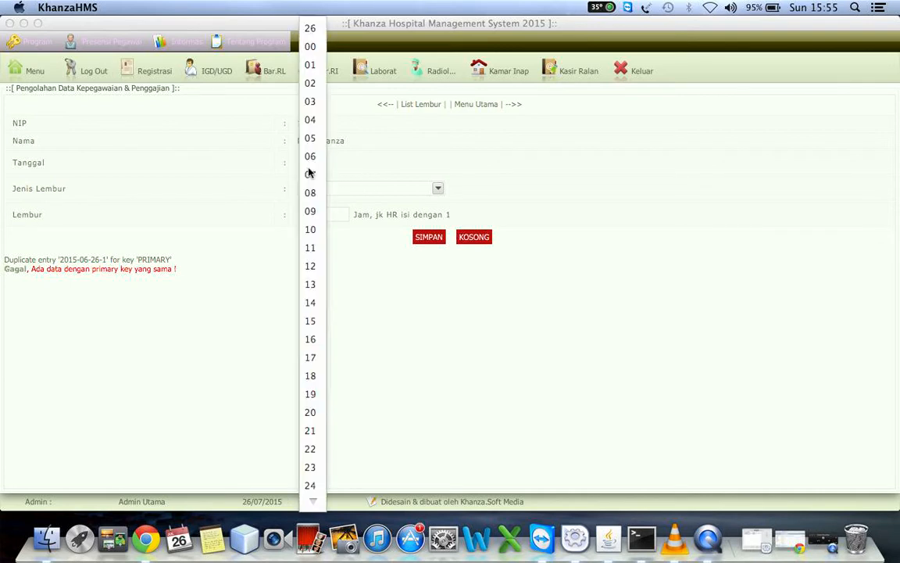
{"action": "left_click", "coordinate": [311, 156]}
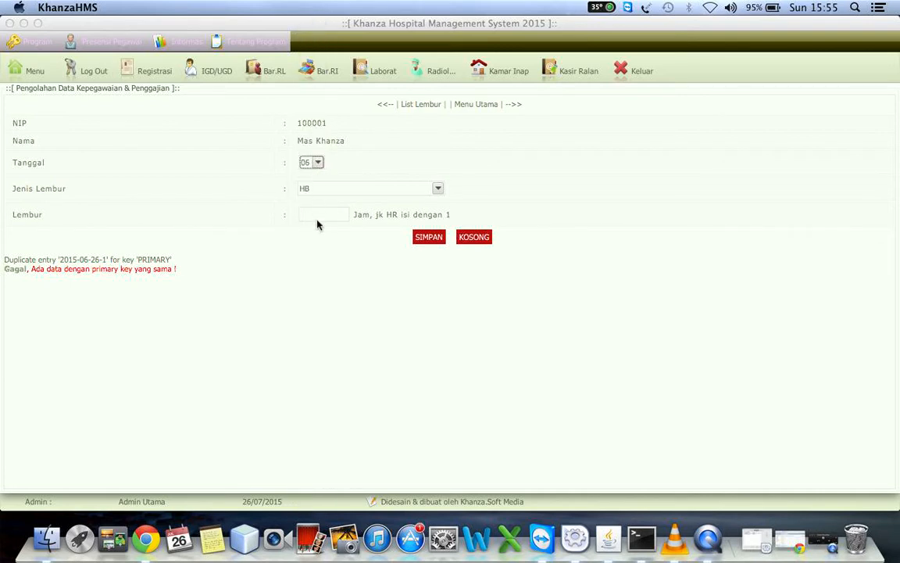
{"action": "left_click", "coordinate": [371, 189]}
{"action": "left_click", "coordinate": [310, 227]}
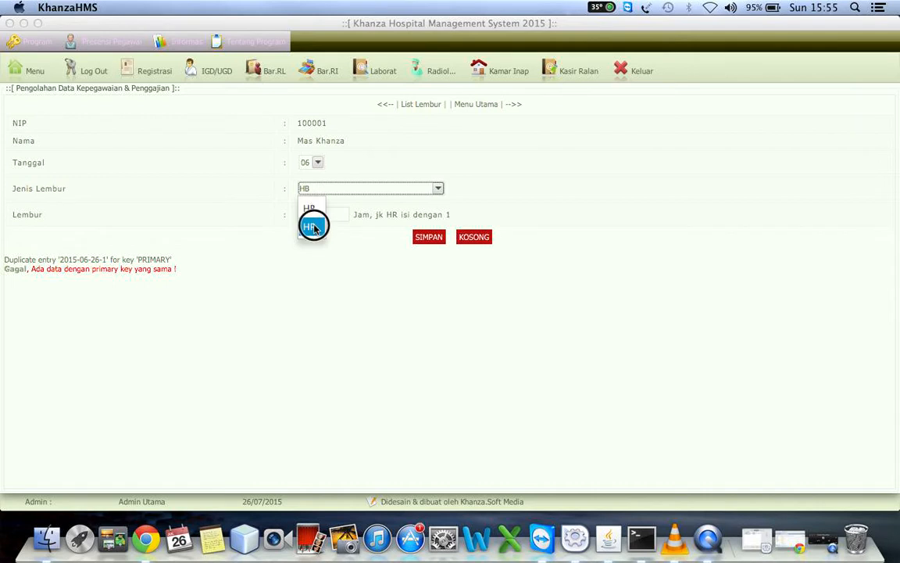
{"action": "left_click", "coordinate": [326, 215]}
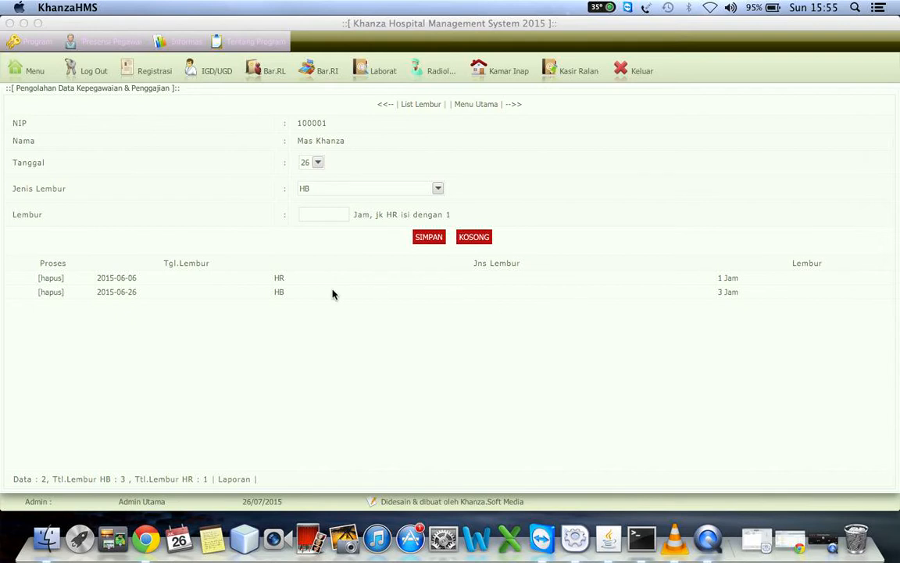
{"action": "left_click", "coordinate": [421, 106]}
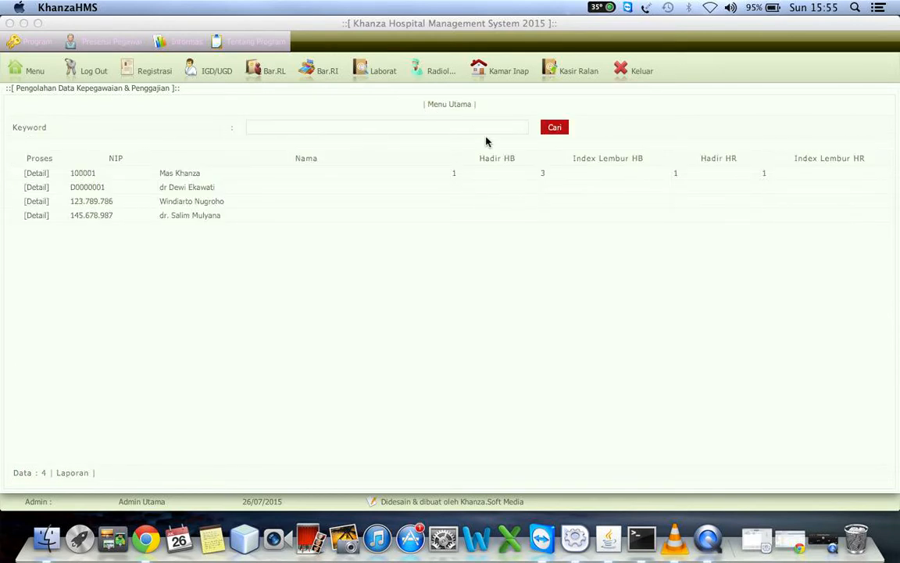
{"action": "left_click", "coordinate": [443, 107]}
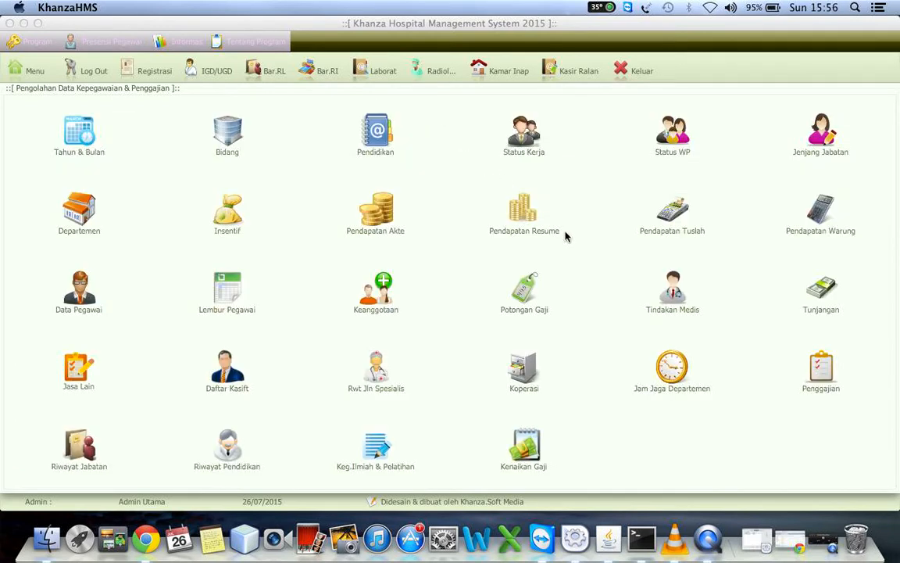
Step: Open the payroll list and examine the first employee's overtime index, overtime pay, additional income, total salary and deduction columns
{"action": "left_click", "coordinate": [811, 374]}
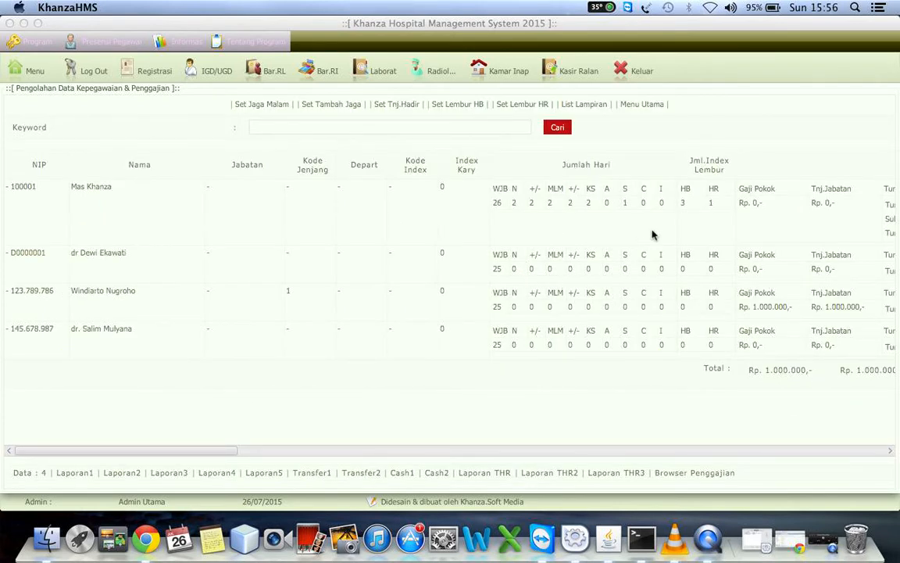
{"action": "scroll", "coordinate": [654, 235], "scroll_direction": "right", "scroll_amount": 5}
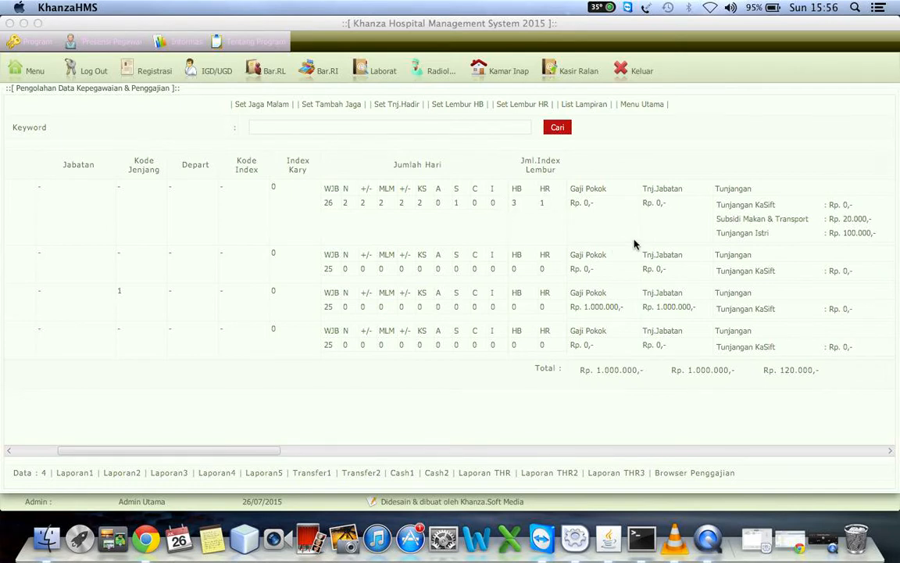
{"action": "scroll", "coordinate": [635, 246], "scroll_direction": "right", "scroll_amount": 3}
{"action": "scroll", "coordinate": [635, 246], "scroll_direction": "right", "scroll_amount": 7}
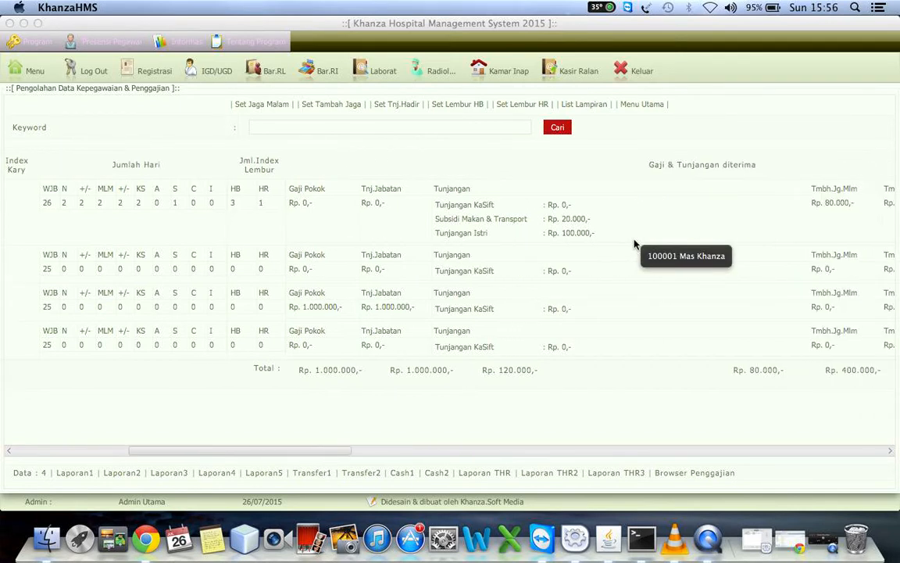
{"action": "scroll", "coordinate": [635, 246], "scroll_direction": "right", "scroll_amount": 4}
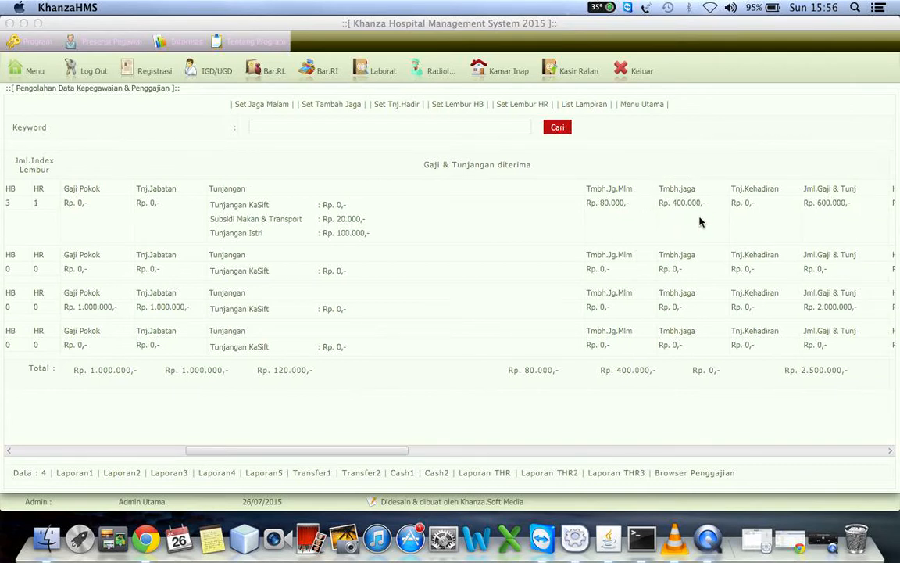
{"action": "scroll", "coordinate": [701, 222], "scroll_direction": "right", "scroll_amount": 6}
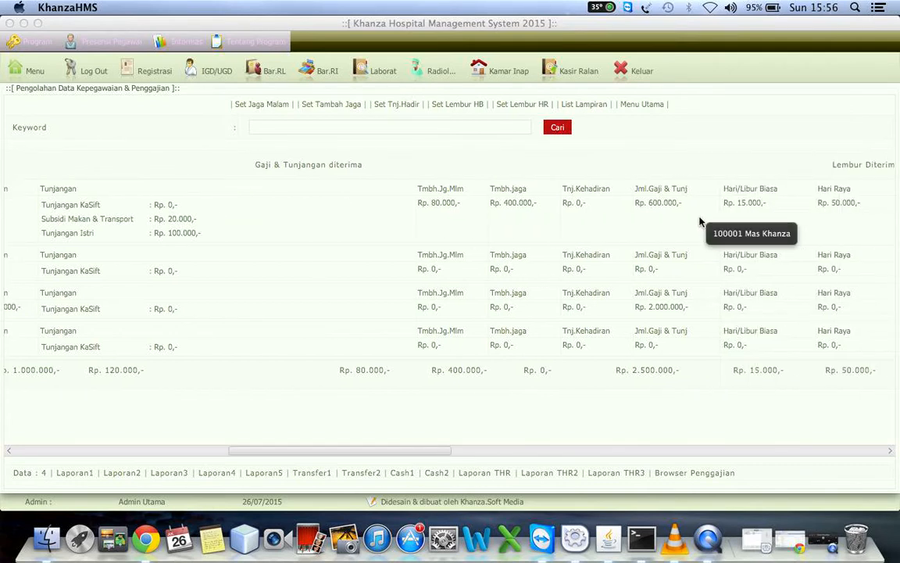
{"action": "scroll", "coordinate": [700, 222], "scroll_direction": "right", "scroll_amount": 2}
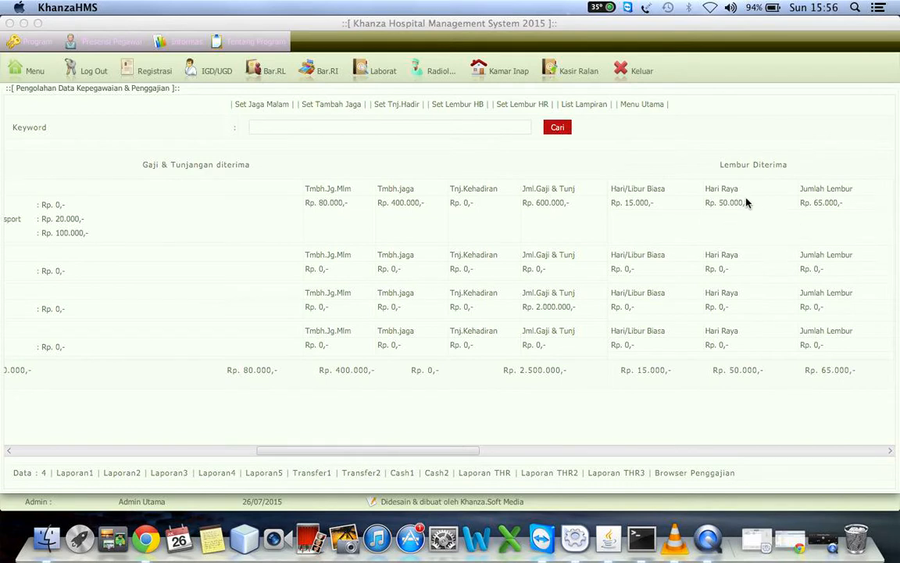
{"action": "scroll", "coordinate": [688, 229], "scroll_direction": "right", "scroll_amount": 5}
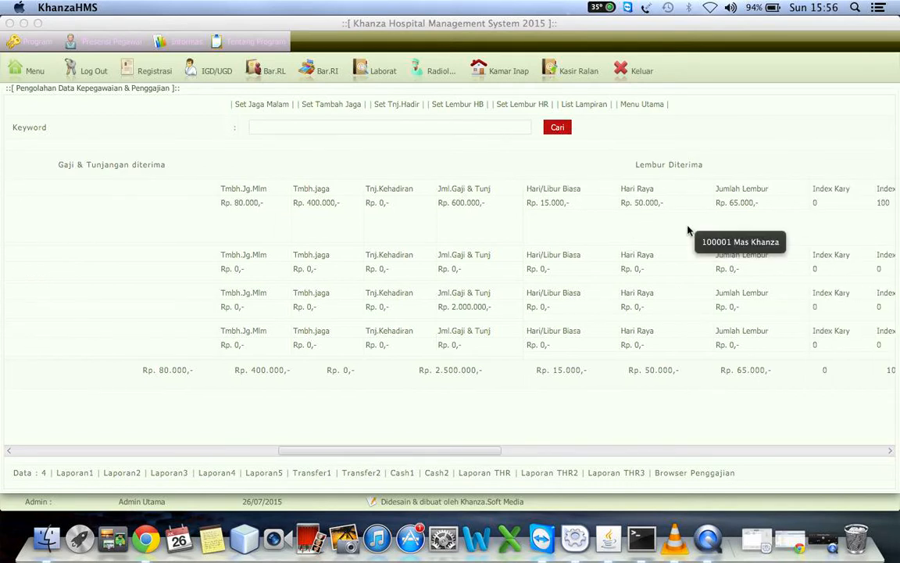
{"action": "scroll", "coordinate": [687, 230], "scroll_direction": "right", "scroll_amount": 1}
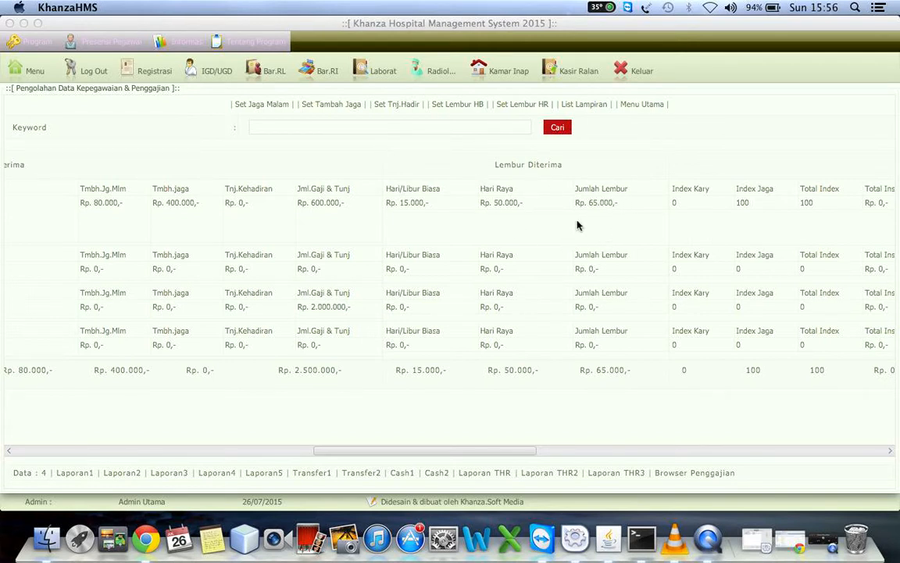
{"action": "scroll", "coordinate": [578, 225], "scroll_direction": "right", "scroll_amount": 9}
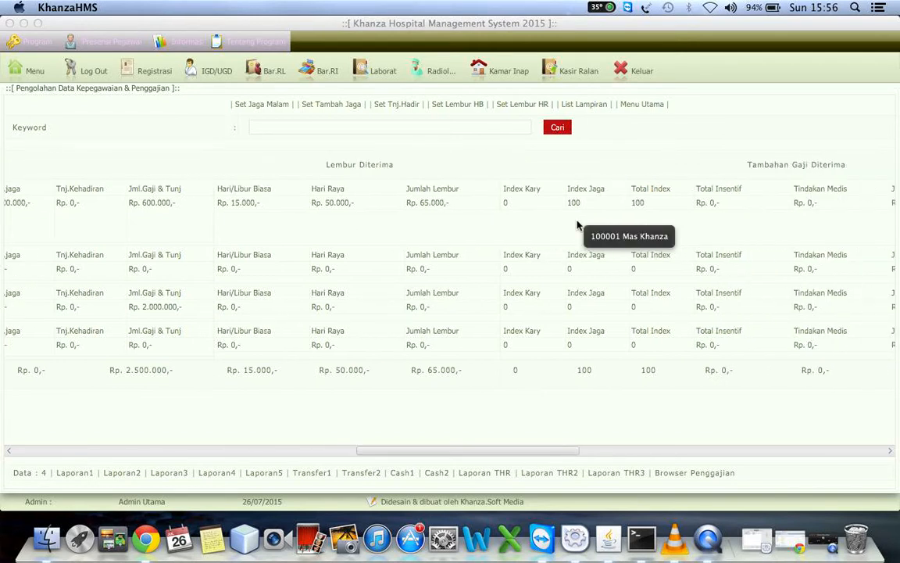
{"action": "scroll", "coordinate": [578, 225], "scroll_direction": "right", "scroll_amount": 3}
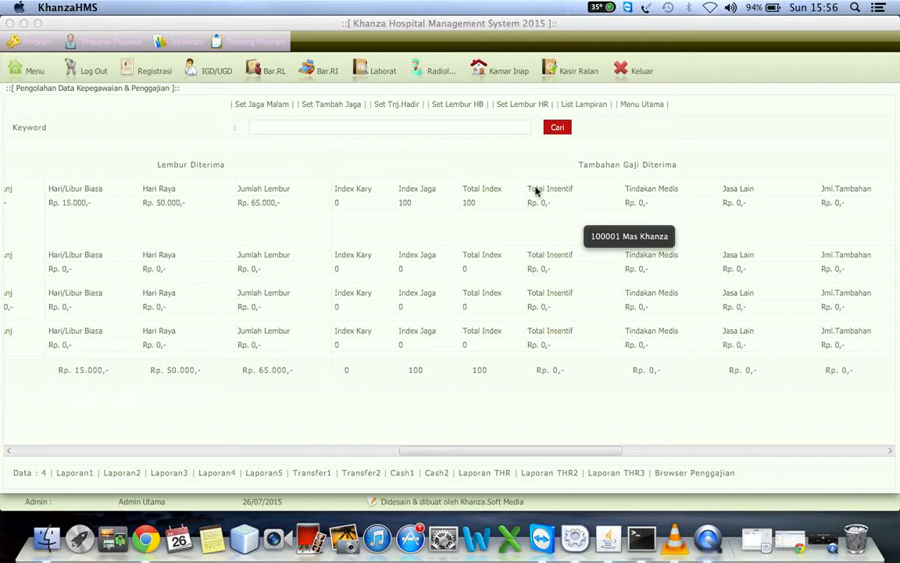
{"action": "scroll", "coordinate": [659, 220], "scroll_direction": "right", "scroll_amount": 12}
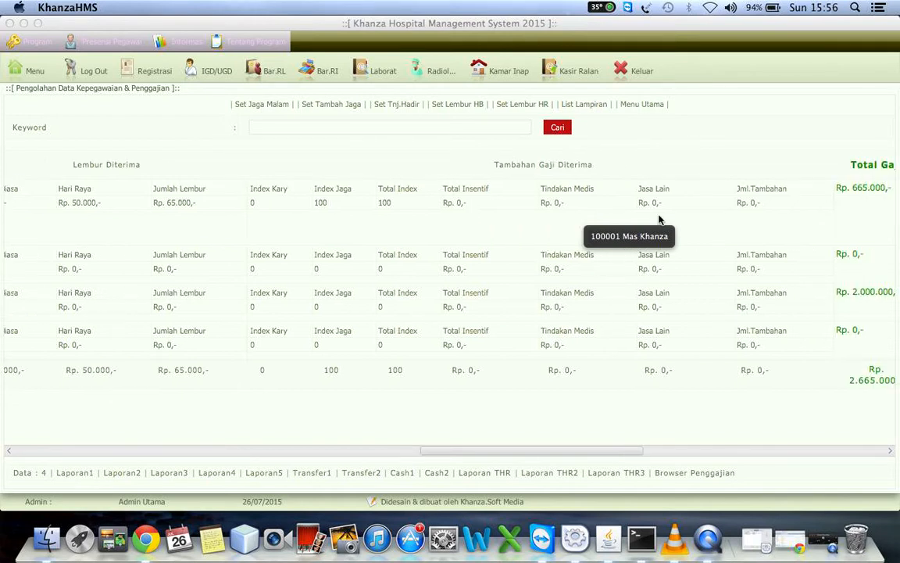
{"action": "scroll", "coordinate": [659, 221], "scroll_direction": "right", "scroll_amount": 1}
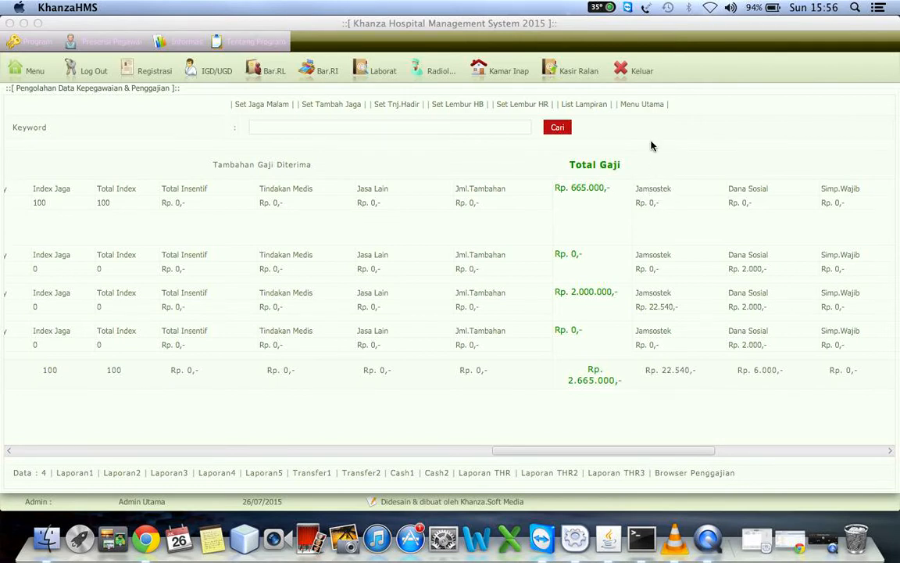
Step: Open the last listed employee's salary deductions, save an other (Lain) deduction of 20000, and return to the main menu
{"action": "left_click", "coordinate": [641, 106]}
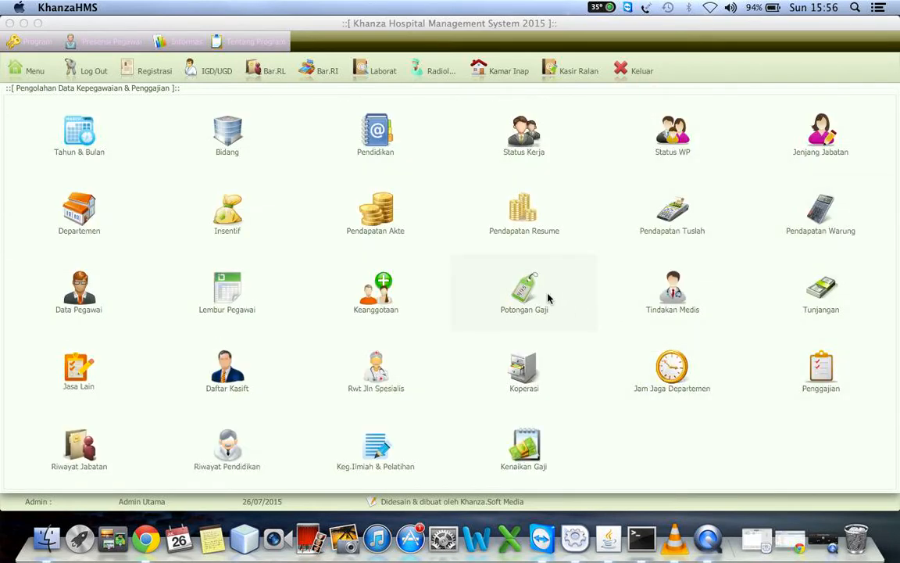
{"action": "left_click", "coordinate": [520, 300]}
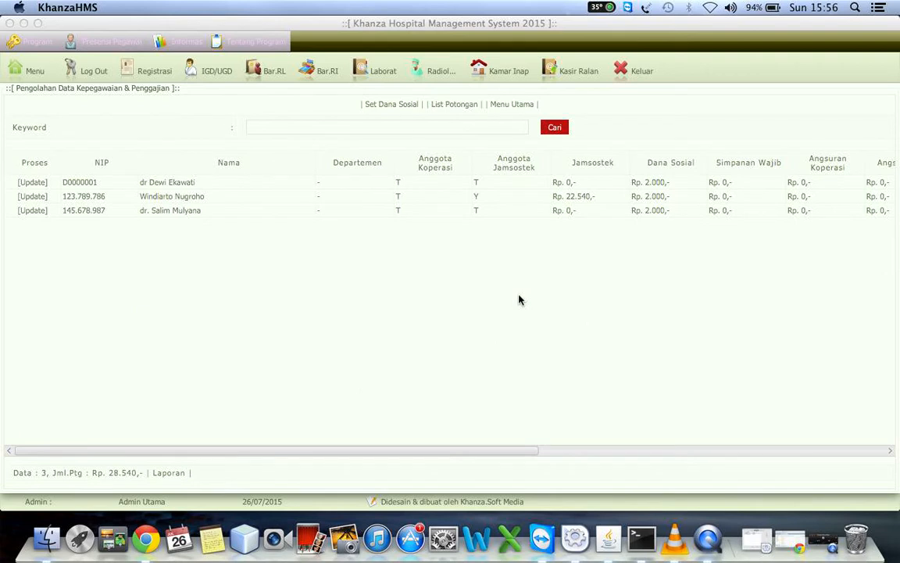
{"action": "left_click", "coordinate": [37, 210]}
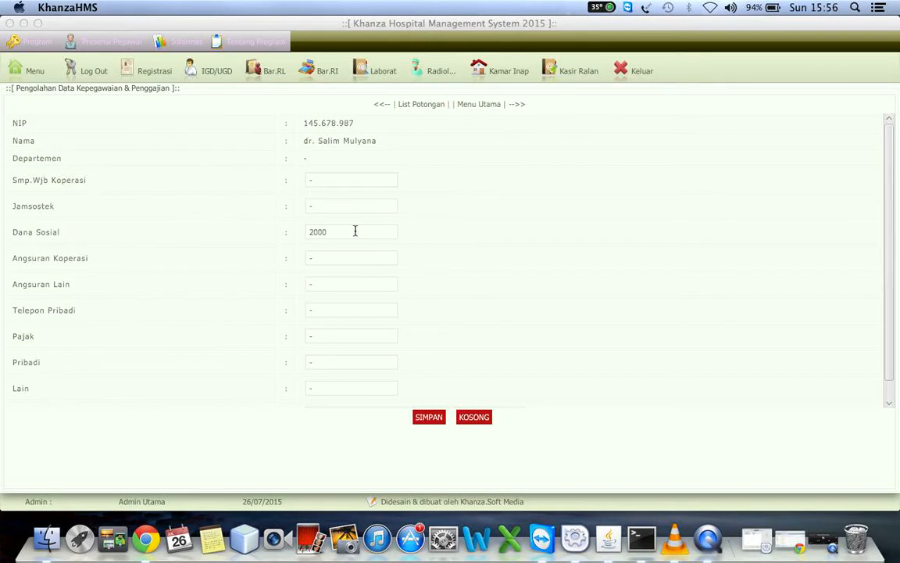
{"action": "left_click", "coordinate": [322, 389]}
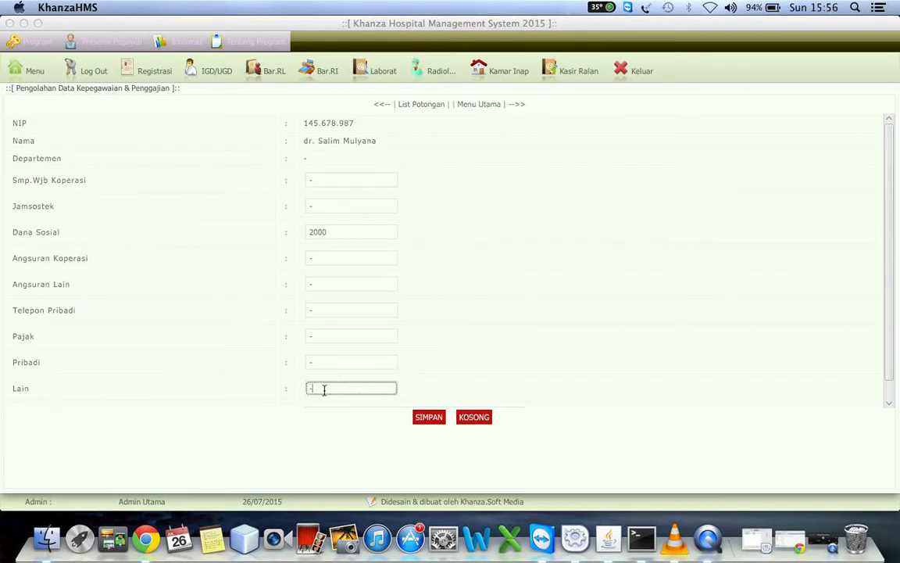
{"action": "key", "text": "BackSpace"}
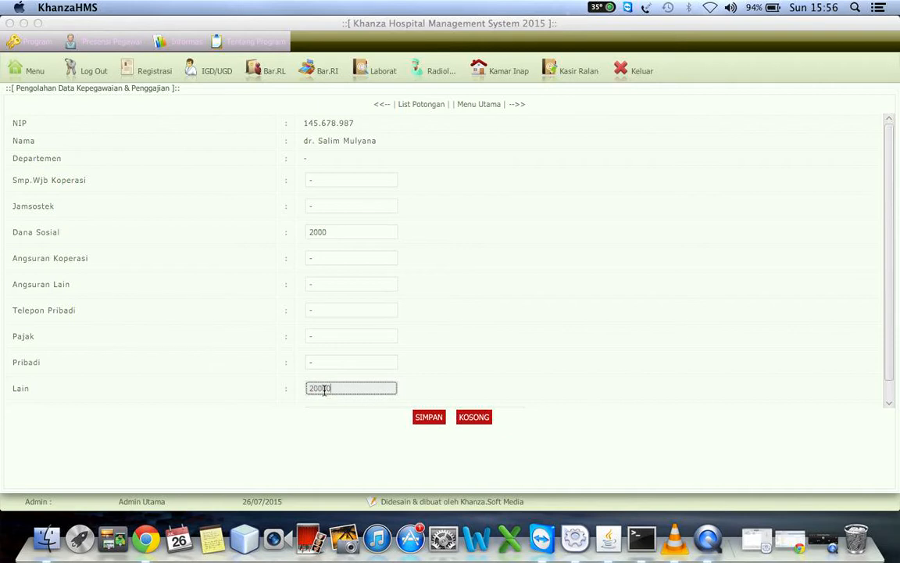
{"action": "key", "text": "Return"}
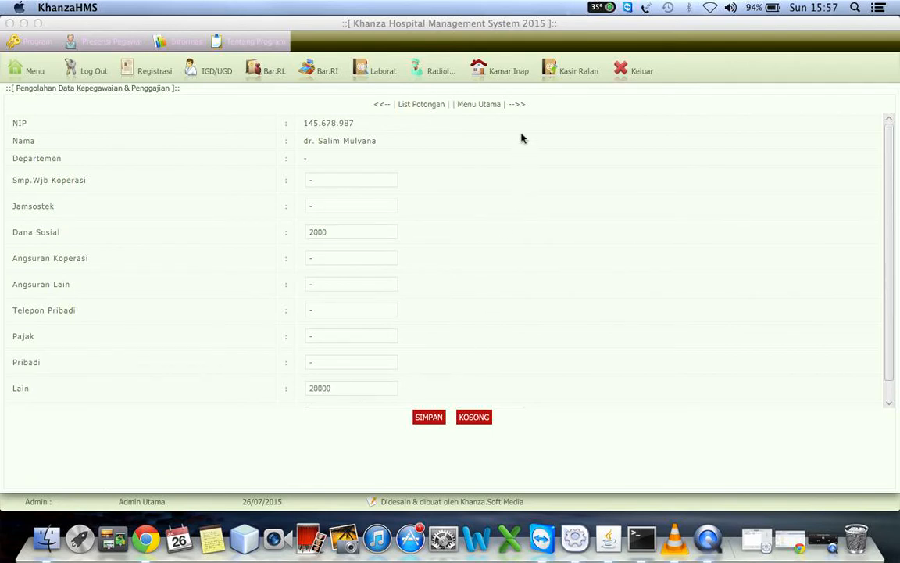
{"action": "left_click", "coordinate": [479, 105]}
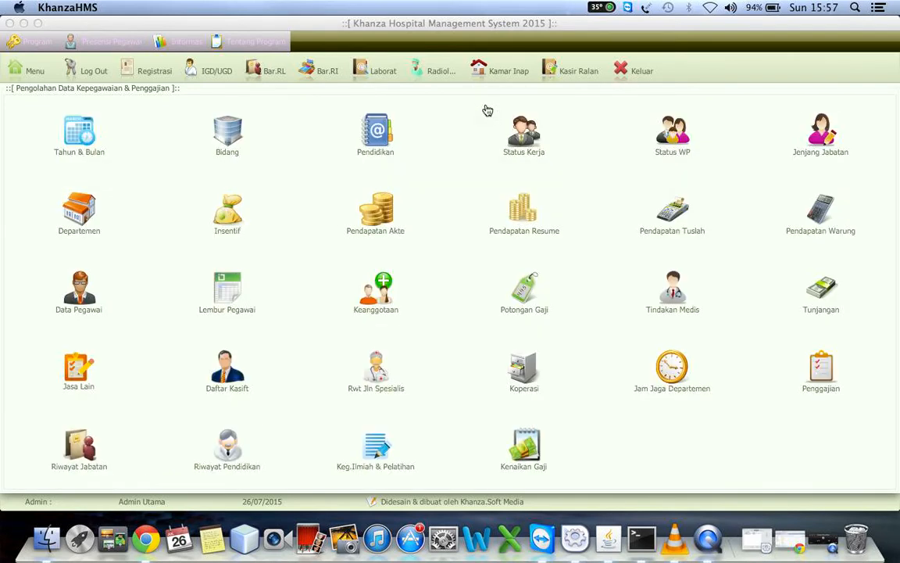
Step: Open the payroll list and examine the deduction columns and net salary, including the last employee's other deduction
{"action": "left_click", "coordinate": [827, 373]}
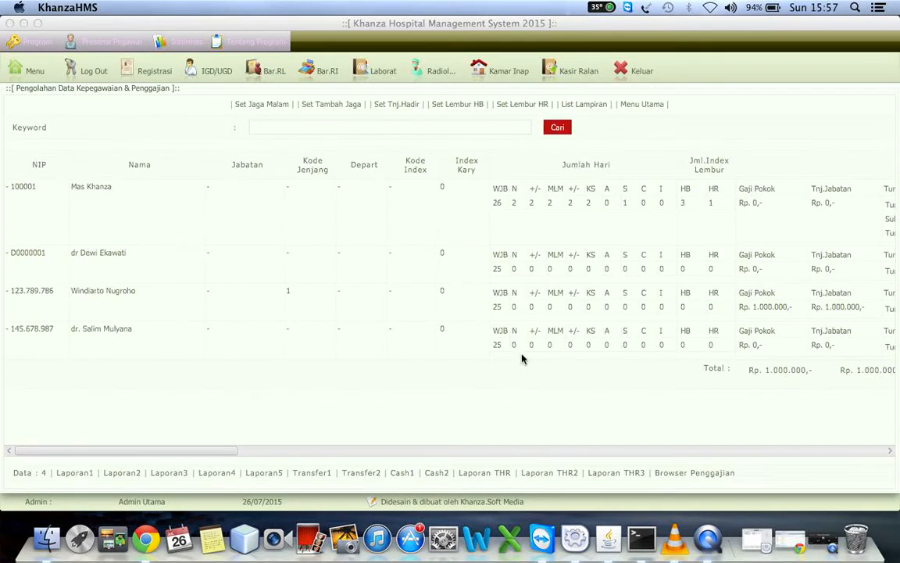
{"action": "scroll", "coordinate": [413, 391], "scroll_direction": "right", "scroll_amount": 10}
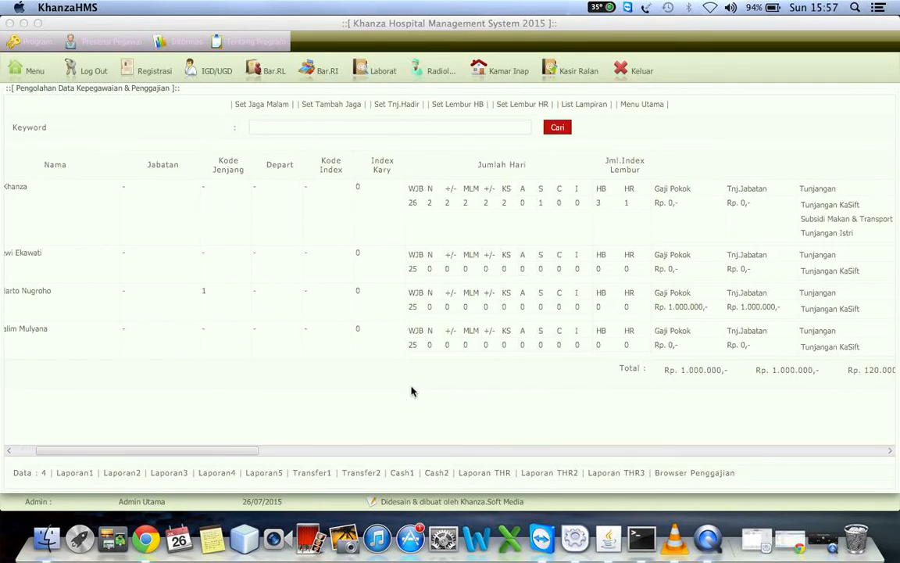
{"action": "scroll", "coordinate": [413, 392], "scroll_direction": "right", "scroll_amount": 10}
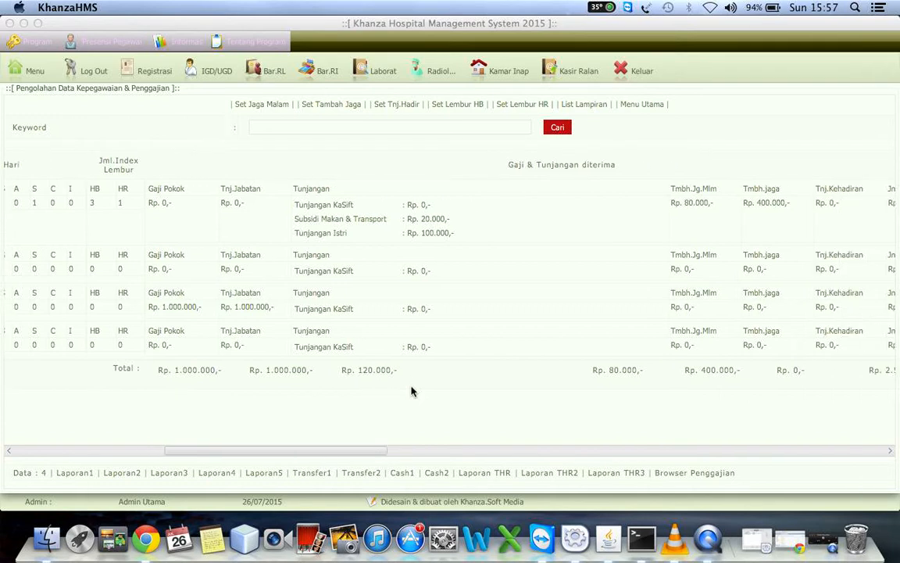
{"action": "scroll", "coordinate": [412, 392], "scroll_direction": "right", "scroll_amount": 10}
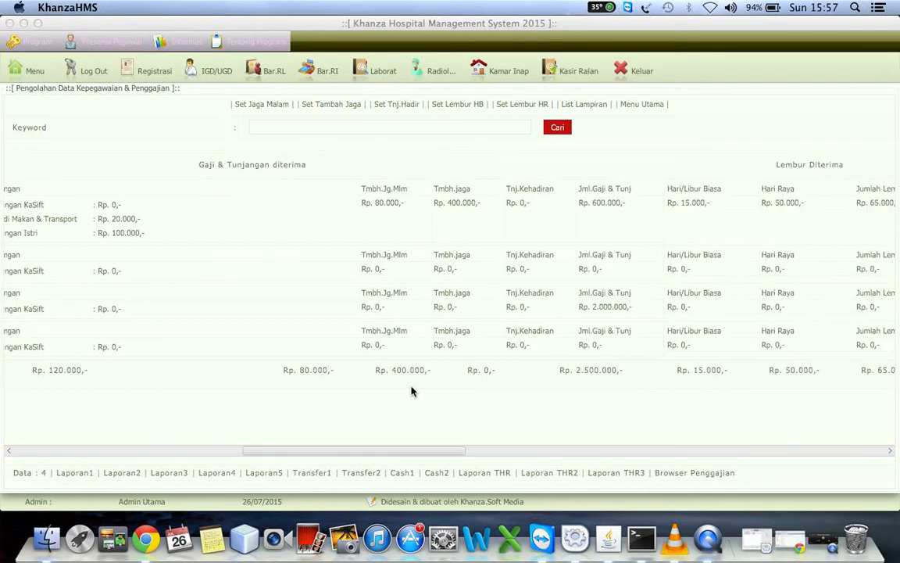
{"action": "scroll", "coordinate": [413, 391], "scroll_direction": "right", "scroll_amount": 10}
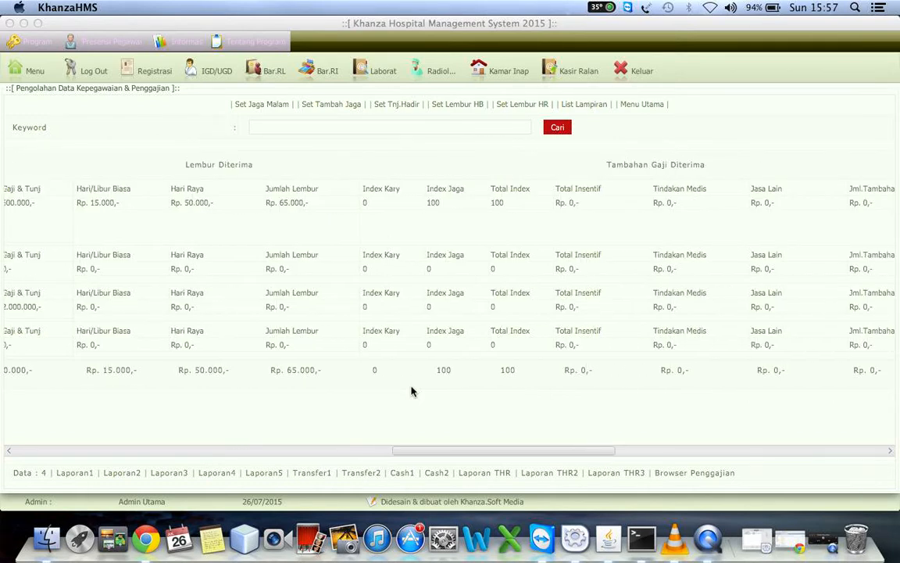
{"action": "scroll", "coordinate": [413, 391], "scroll_direction": "right", "scroll_amount": 10}
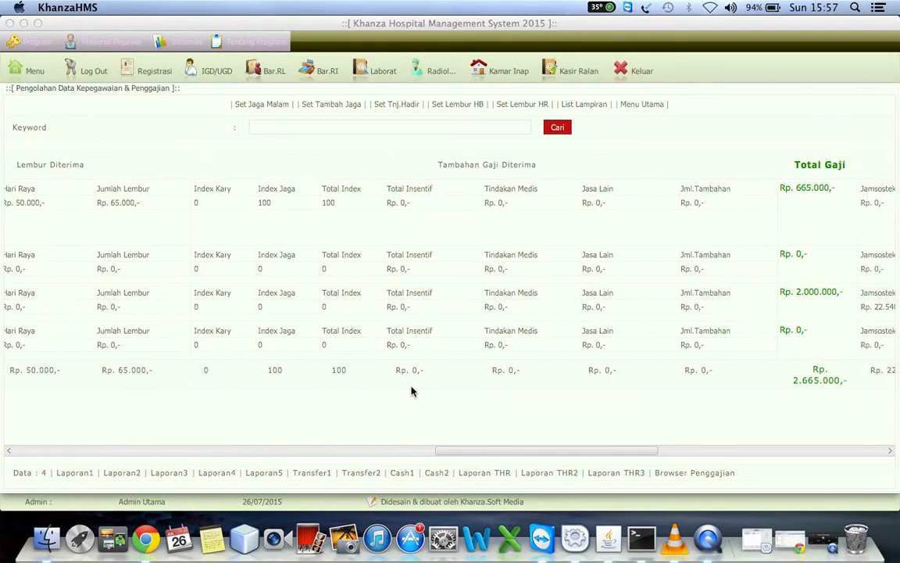
{"action": "scroll", "coordinate": [413, 392], "scroll_direction": "right", "scroll_amount": 5}
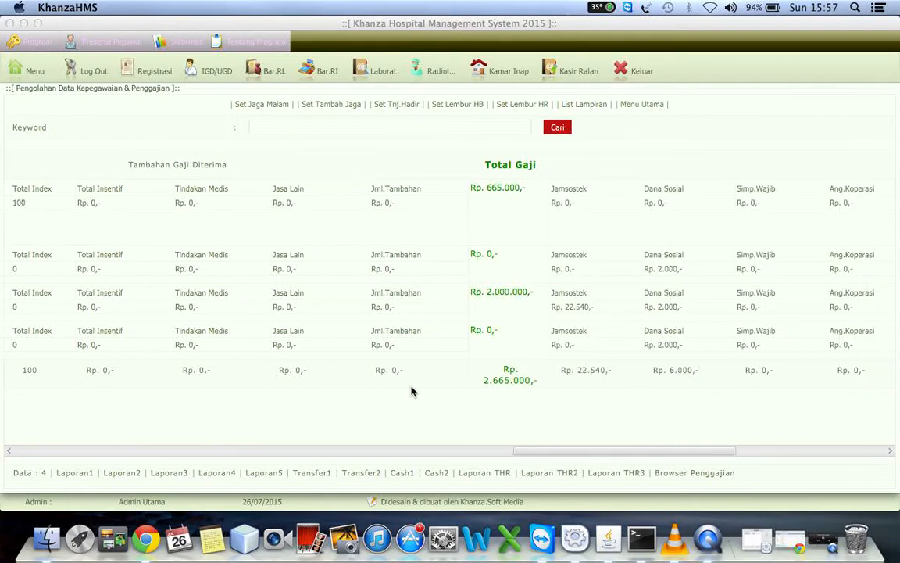
{"action": "scroll", "coordinate": [413, 392], "scroll_direction": "right", "scroll_amount": 10}
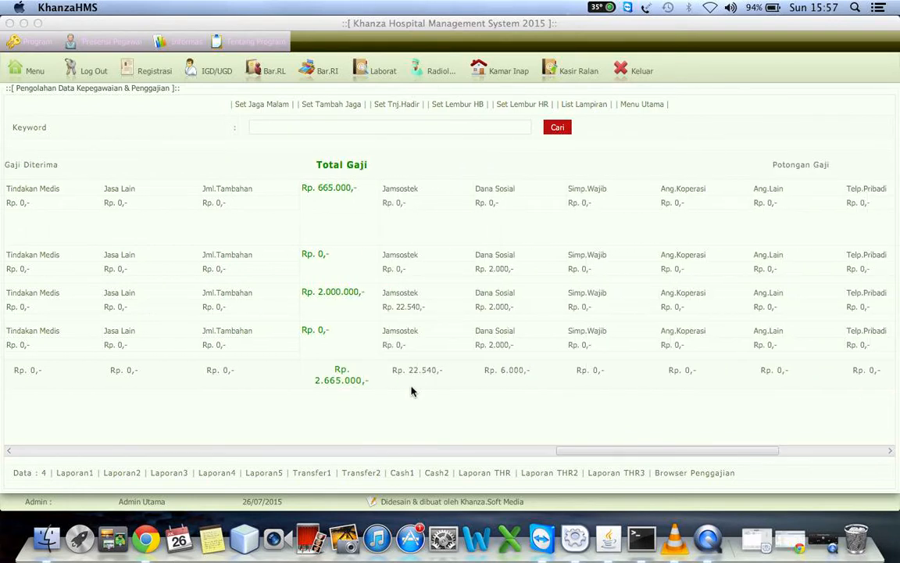
{"action": "scroll", "coordinate": [413, 392], "scroll_direction": "right", "scroll_amount": 10}
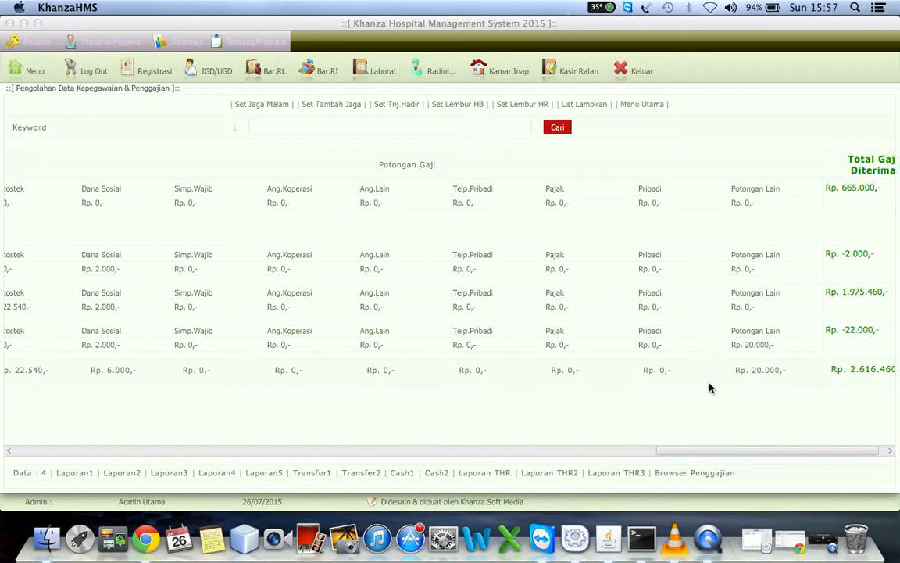
Step: Open the last employee's other-service (Jasa Lain) entry from the payroll list and save 2000000 with the description "seminar kebidanan"
{"action": "scroll", "coordinate": [710, 388], "scroll_direction": "left", "scroll_amount": 10}
{"action": "scroll", "coordinate": [710, 387], "scroll_direction": "left", "scroll_amount": 10}
{"action": "scroll", "coordinate": [709, 387], "scroll_direction": "left", "scroll_amount": 3}
{"action": "scroll", "coordinate": [709, 388], "scroll_direction": "right", "scroll_amount": 6}
{"action": "scroll", "coordinate": [710, 385], "scroll_direction": "left", "scroll_amount": 8}
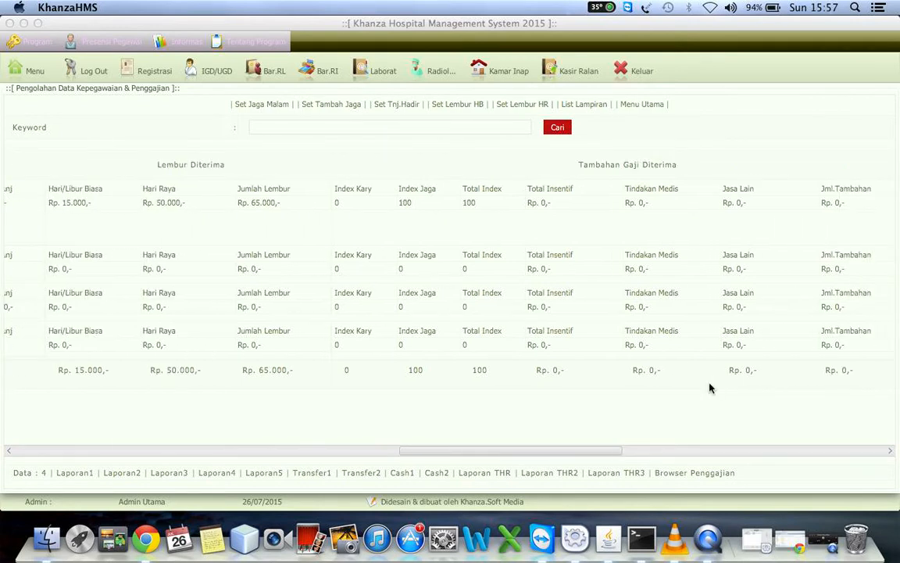
{"action": "scroll", "coordinate": [708, 386], "scroll_direction": "right", "scroll_amount": 5}
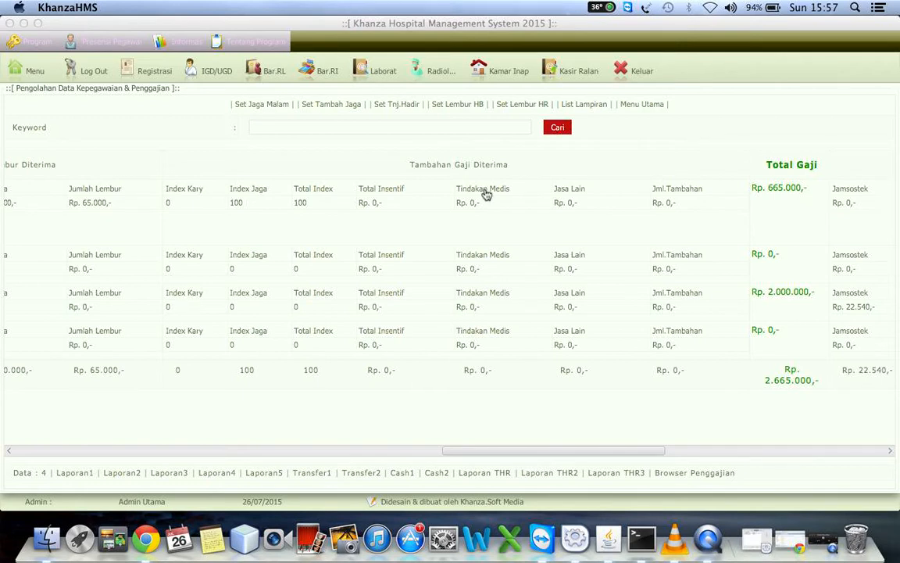
{"action": "scroll", "coordinate": [484, 194], "scroll_direction": "right", "scroll_amount": 5}
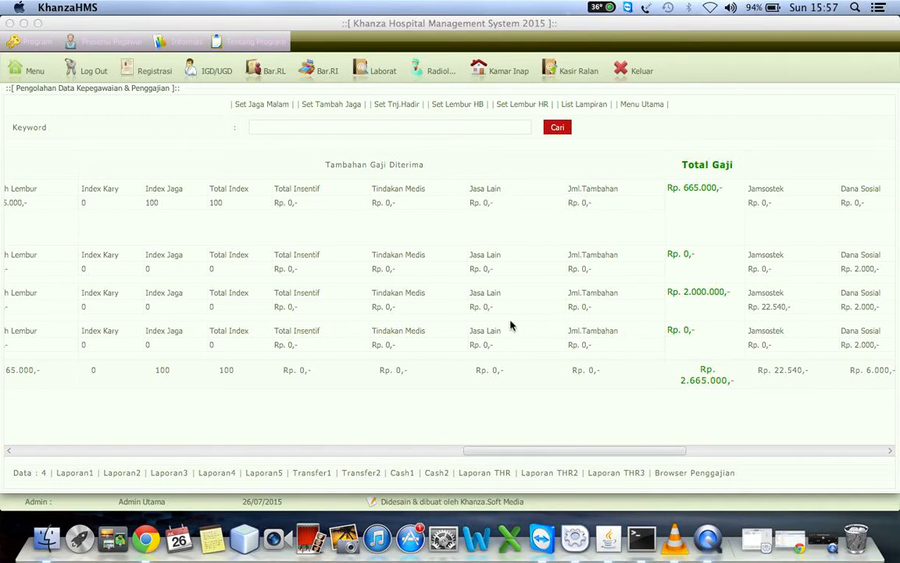
{"action": "left_click", "coordinate": [482, 336]}
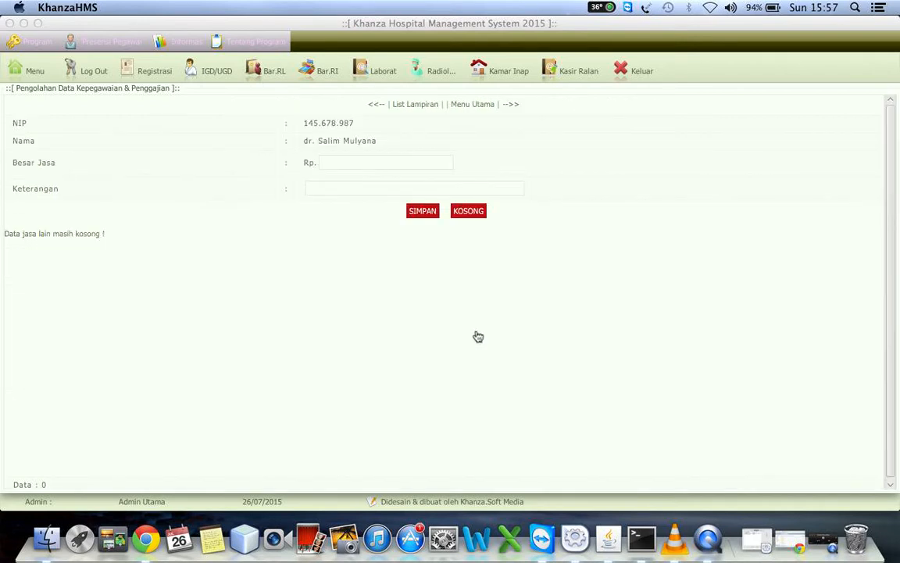
{"action": "left_click", "coordinate": [347, 161]}
{"action": "type", "text": "2000000"}
{"action": "left_click", "coordinate": [346, 187]}
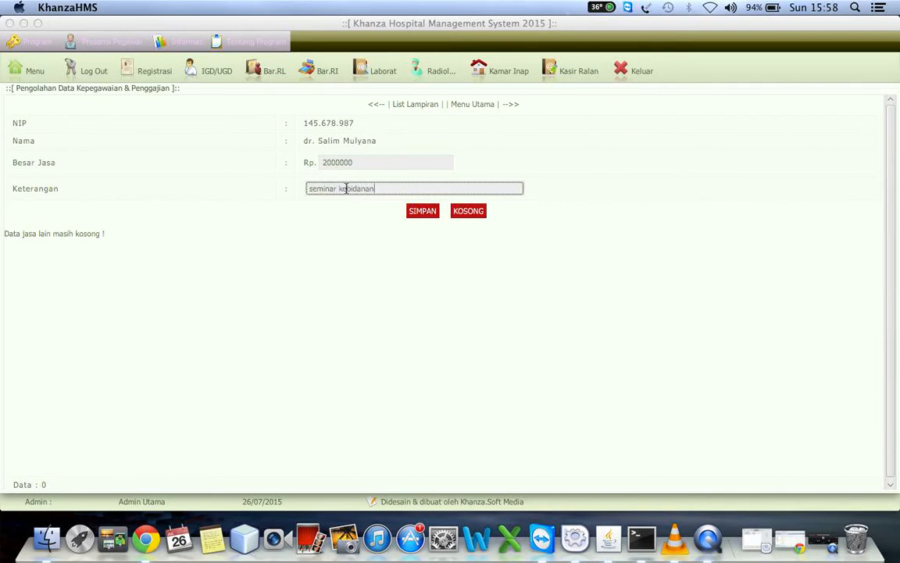
{"action": "key", "text": "Return"}
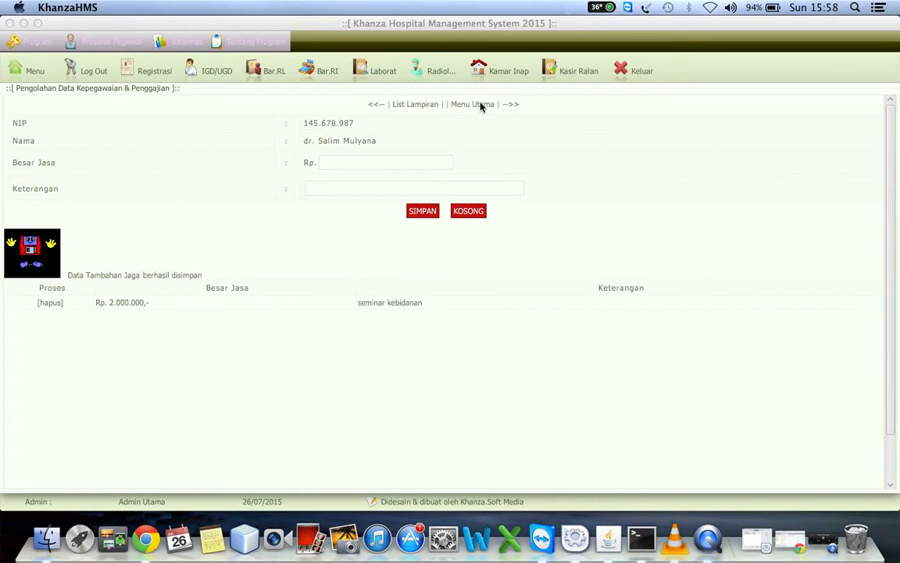
Step: Return to the payroll list and examine the last employee's additional income, total salary, deductions and net salary
{"action": "left_click", "coordinate": [416, 104]}
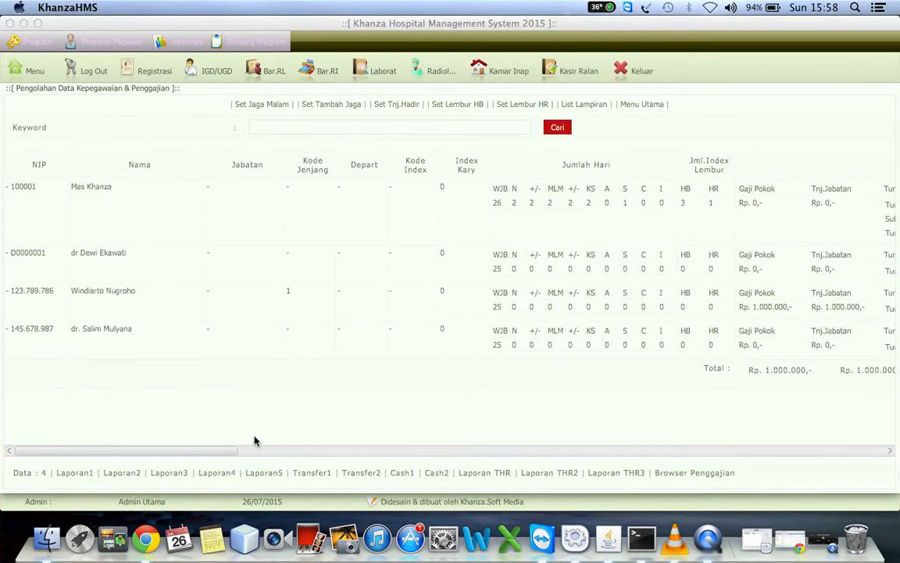
{"action": "left_click_drag", "start_coordinate": [205, 450], "coordinate": [667, 457]}
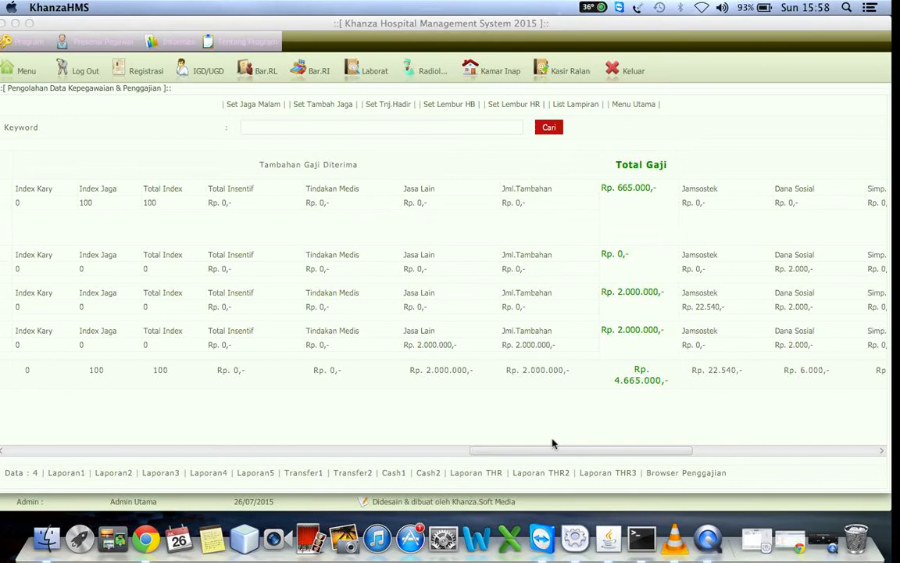
{"action": "left_click_drag", "start_coordinate": [547, 455], "coordinate": [811, 450]}
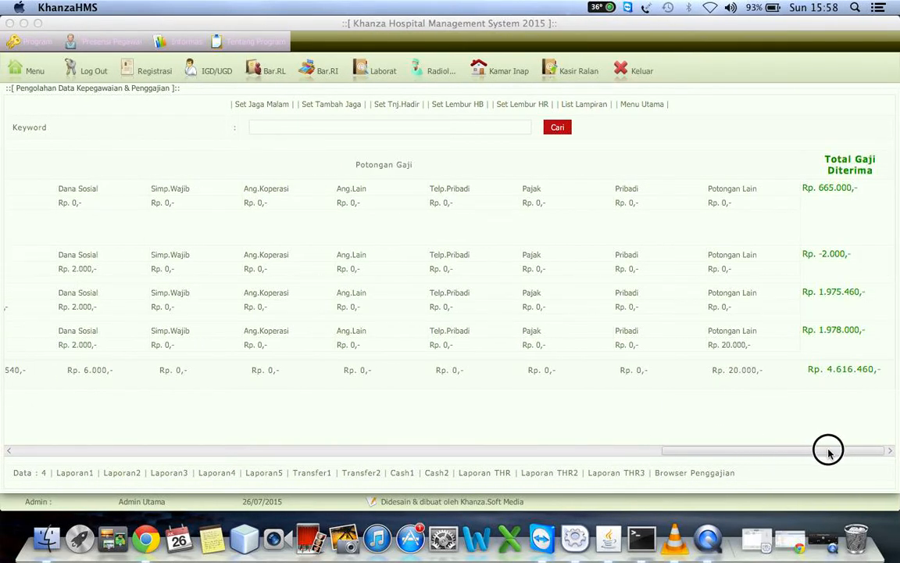
{"action": "left_click_drag", "start_coordinate": [828, 450], "coordinate": [4, 378]}
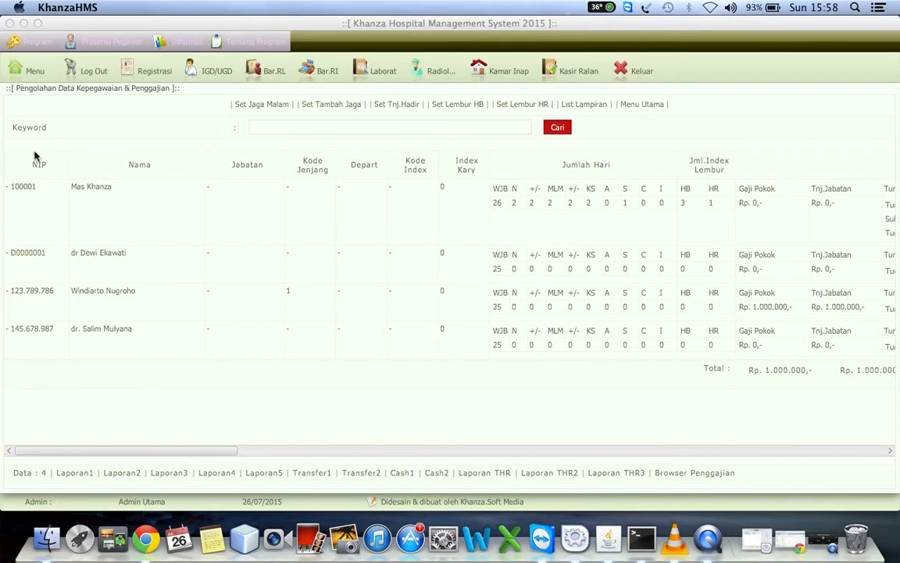
Step: Open the first employee's salary slip from the payroll list and bring up its print preview in Chrome
{"action": "left_click", "coordinate": [25, 192]}
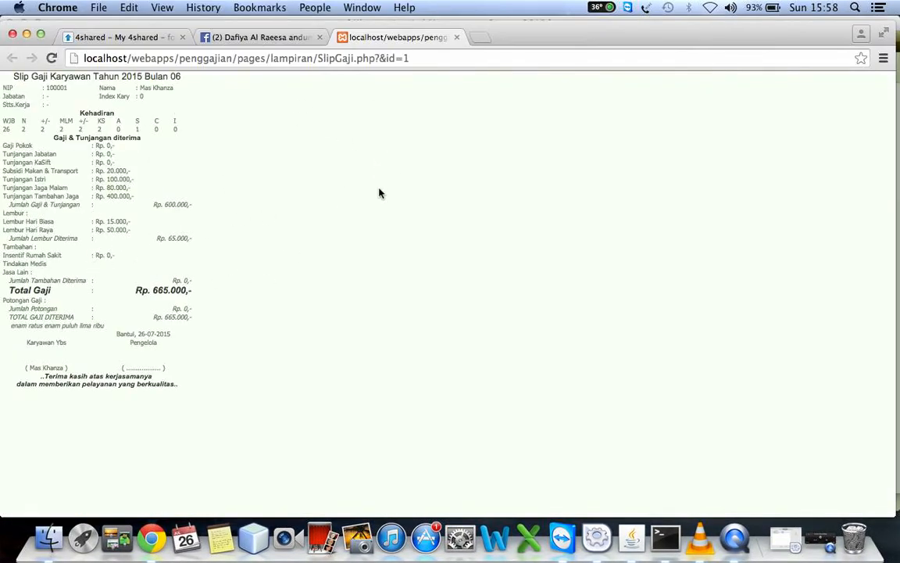
{"action": "left_click", "coordinate": [884, 58]}
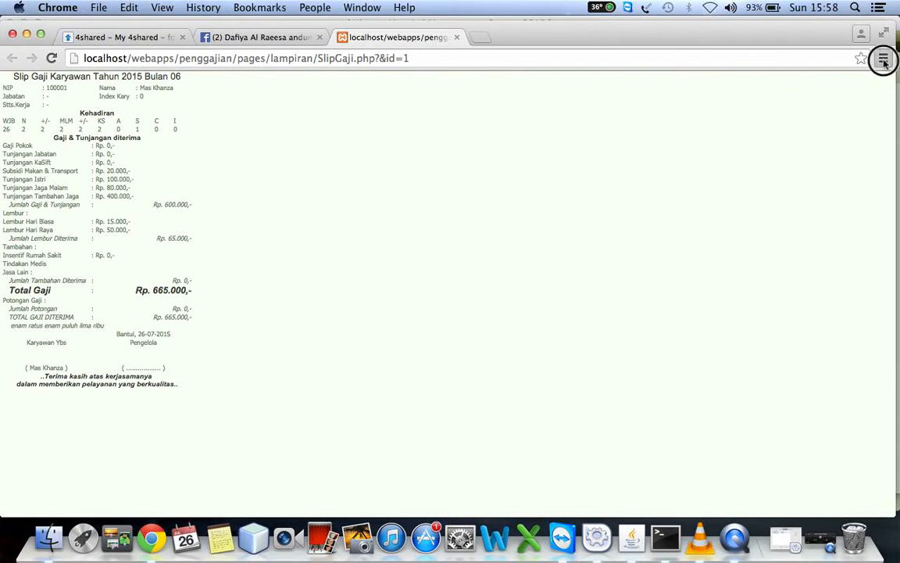
{"action": "left_click", "coordinate": [730, 205]}
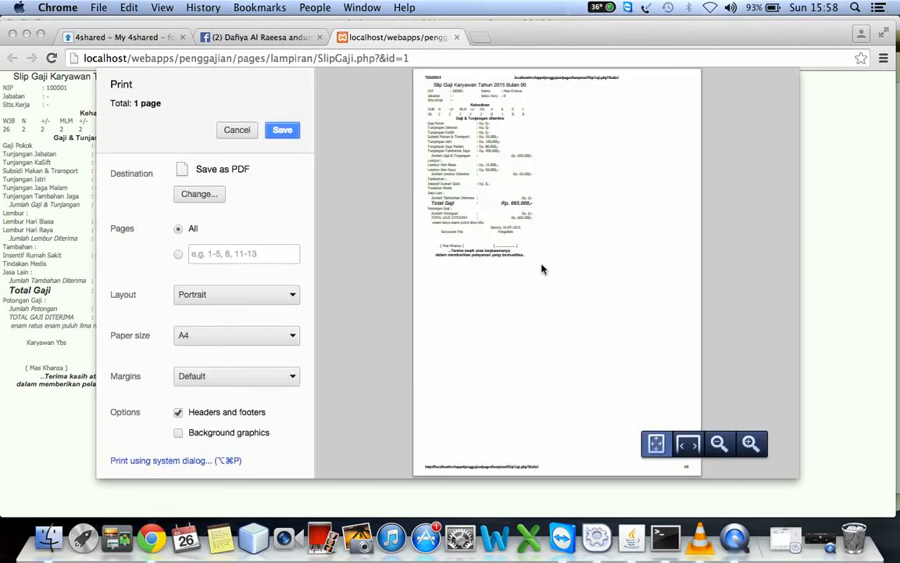
Step: Go back to the payroll list, restore the Chrome window, and close the salary slip's print preview and tab
{"action": "left_click", "coordinate": [27, 34]}
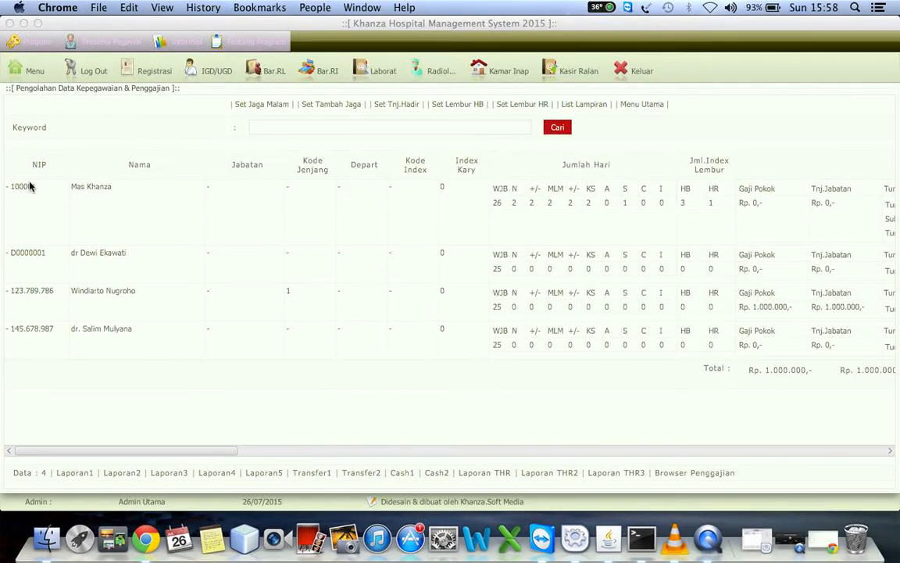
{"action": "left_click", "coordinate": [110, 163]}
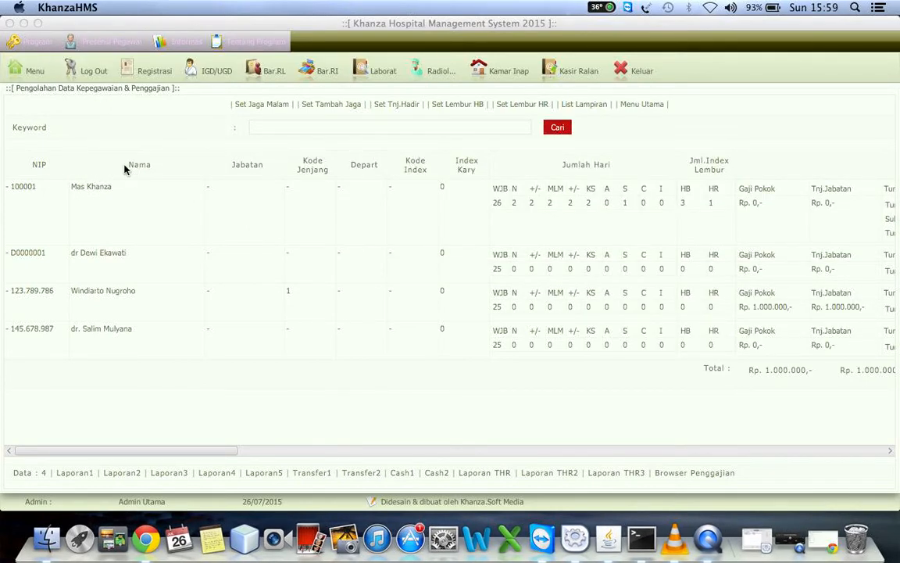
{"action": "left_click", "coordinate": [93, 190]}
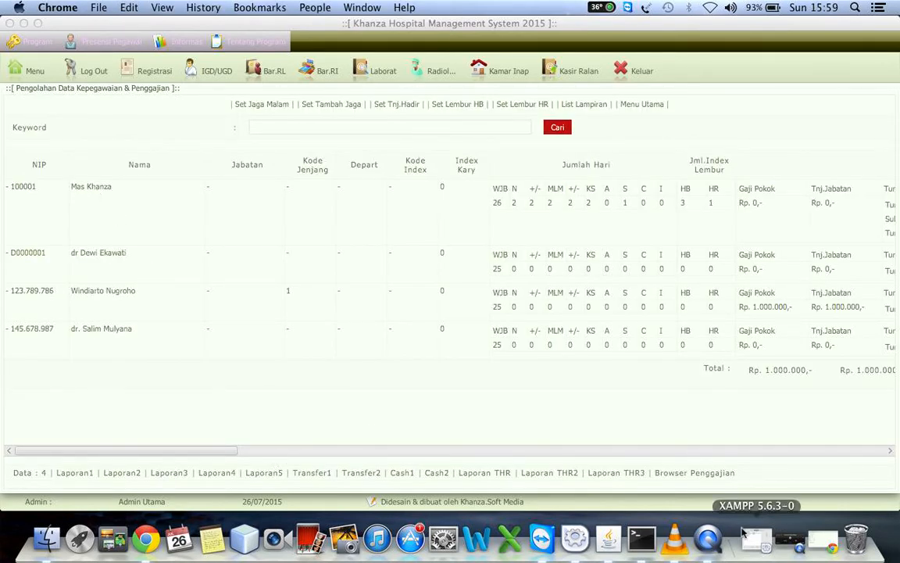
{"action": "left_click", "coordinate": [821, 544]}
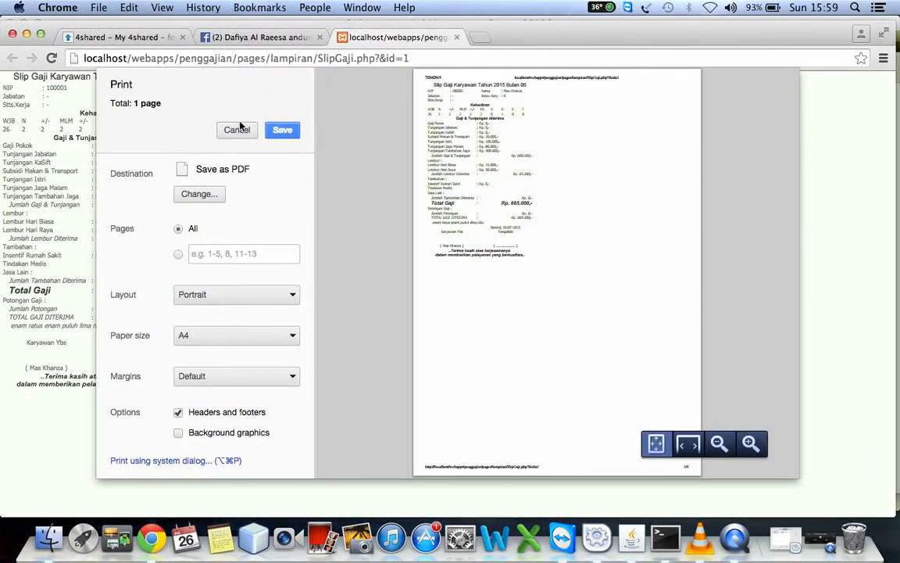
{"action": "left_click", "coordinate": [458, 38]}
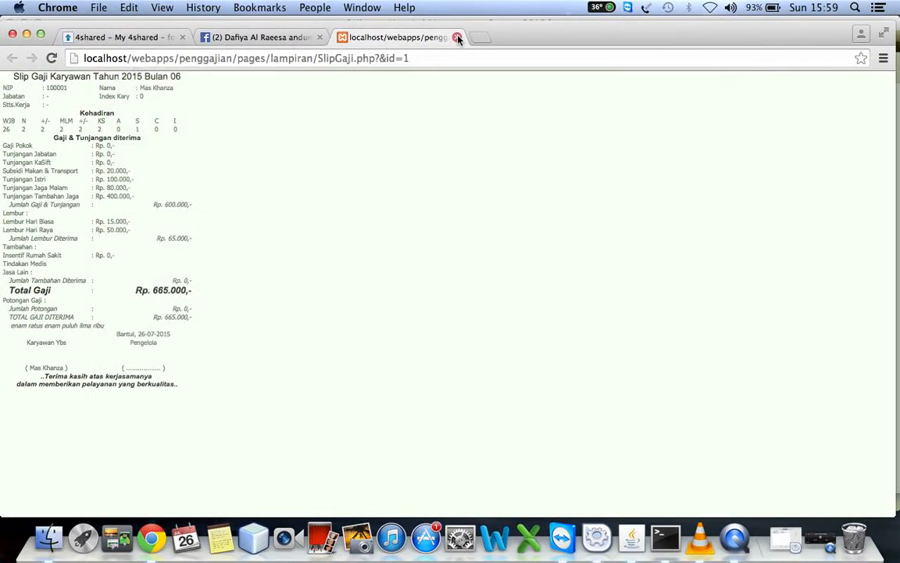
{"action": "left_click", "coordinate": [458, 38]}
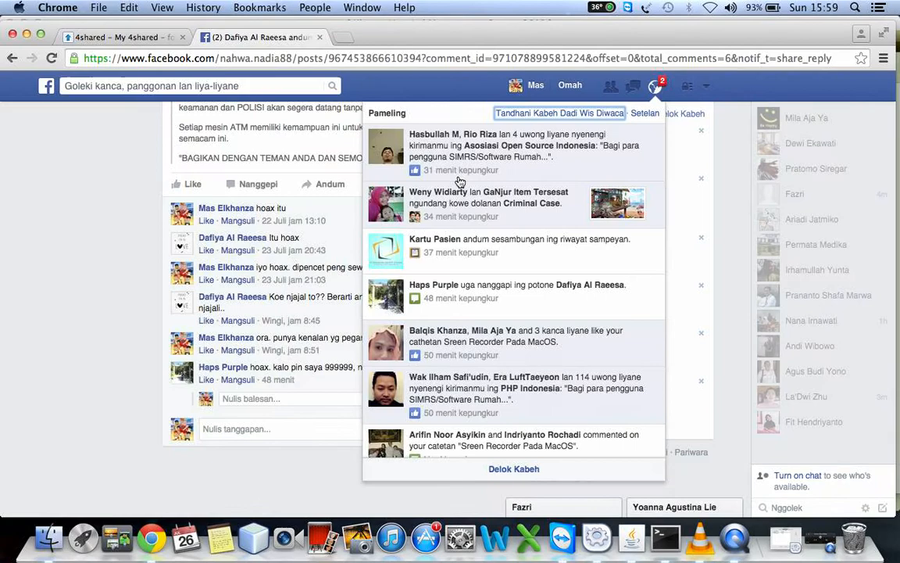
Step: Return to the payroll list, view the first employee's doctor salary slip (Slip Gaji Dokter) in Chrome, and go back to the list
{"action": "left_click", "coordinate": [26, 33]}
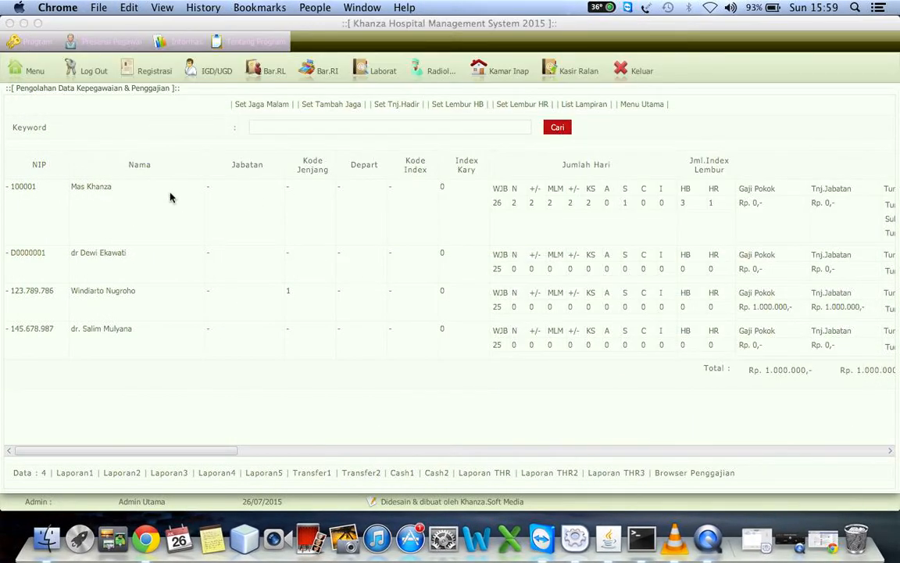
{"action": "double_click", "coordinate": [99, 190]}
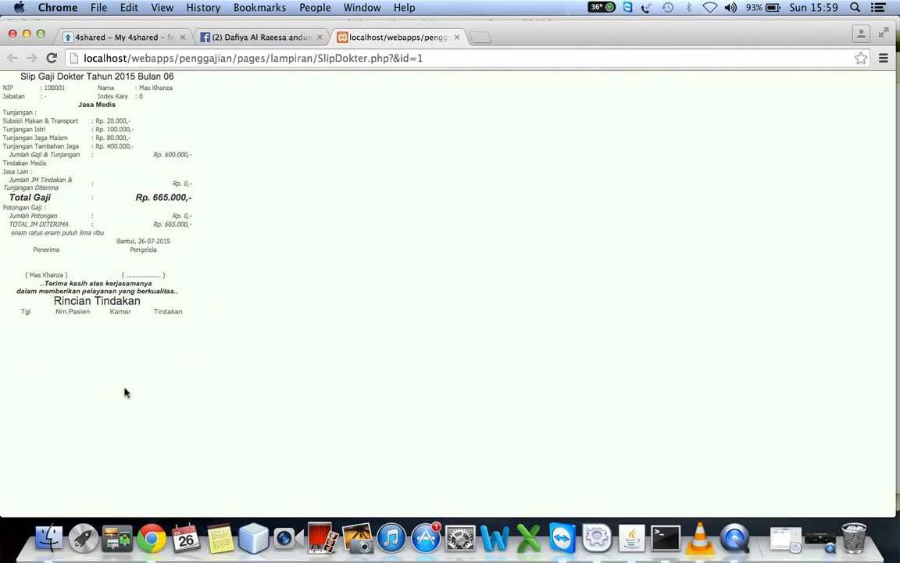
{"action": "left_click", "coordinate": [26, 35]}
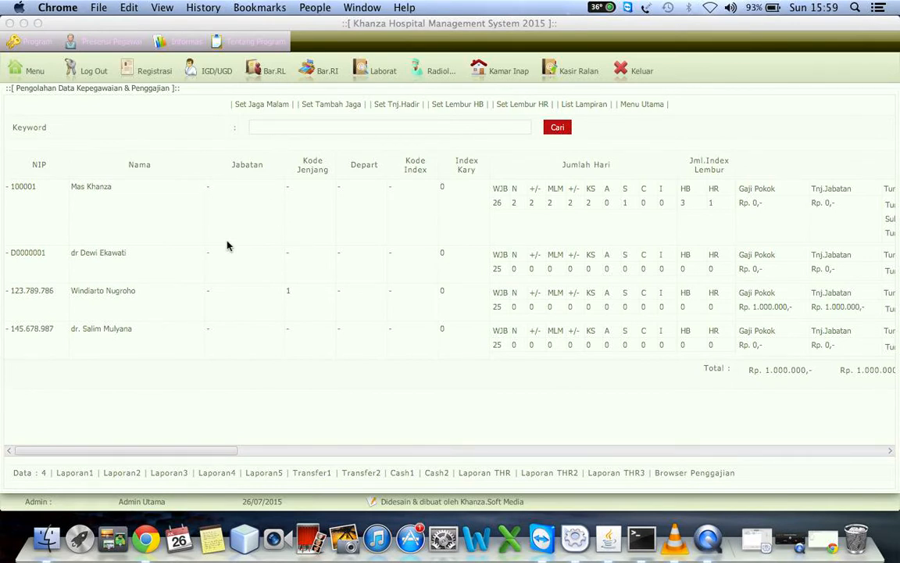
Step: Open the second employee's medical service slip (Jasa Medis) from the payroll list, view it in Chrome, and return to the list
{"action": "left_click", "coordinate": [210, 256]}
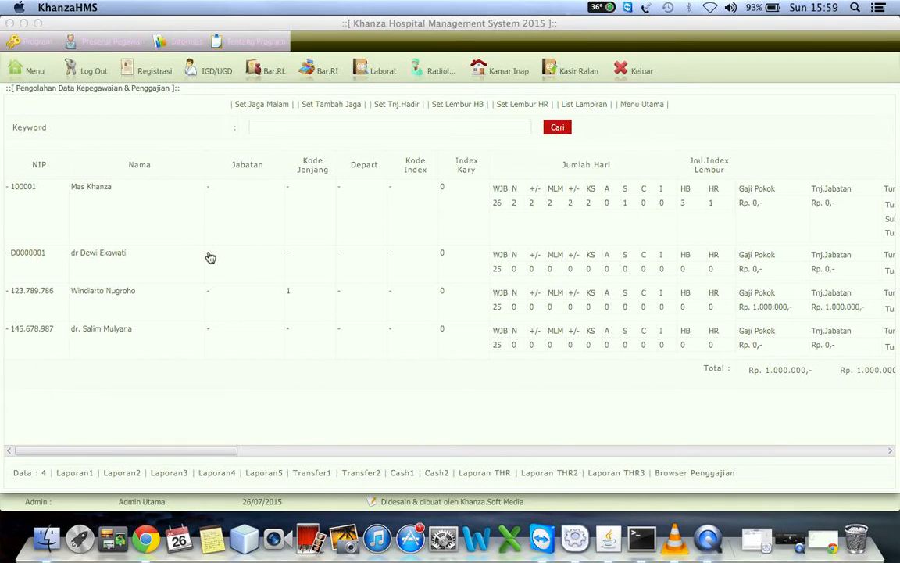
{"action": "double_click", "coordinate": [209, 256]}
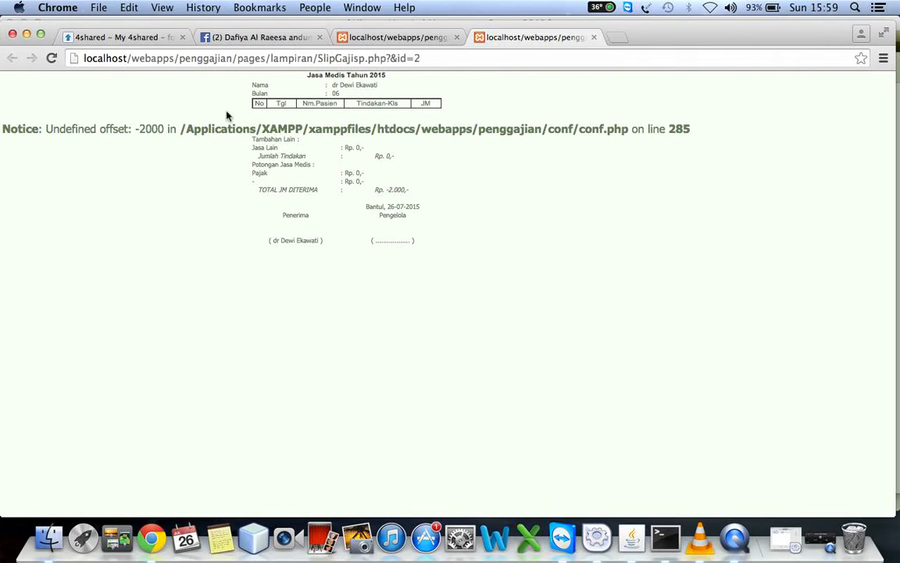
{"action": "left_click", "coordinate": [26, 34]}
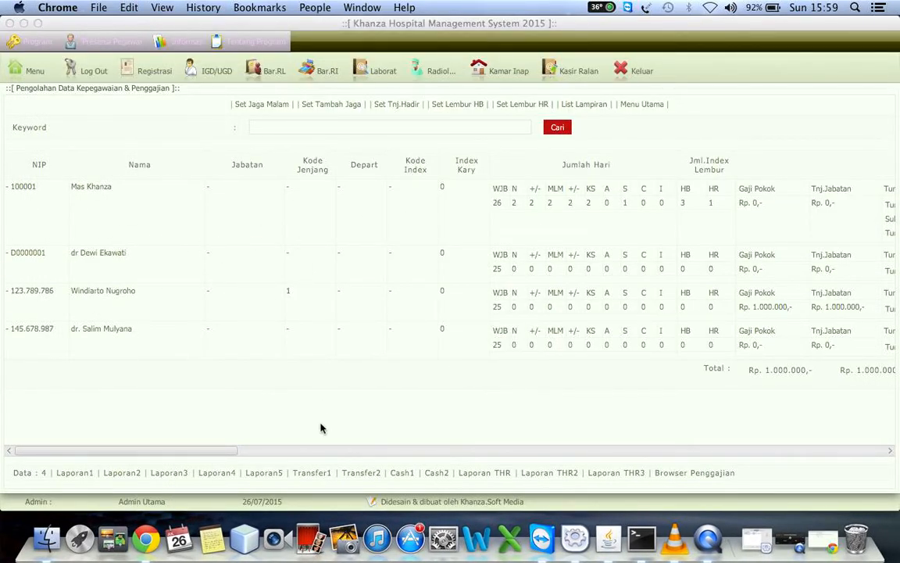
Step: Examine the salary deductions (Potongan Gaji), net salary and allowance columns of the payroll list
{"action": "left_click_drag", "start_coordinate": [166, 451], "coordinate": [887, 447]}
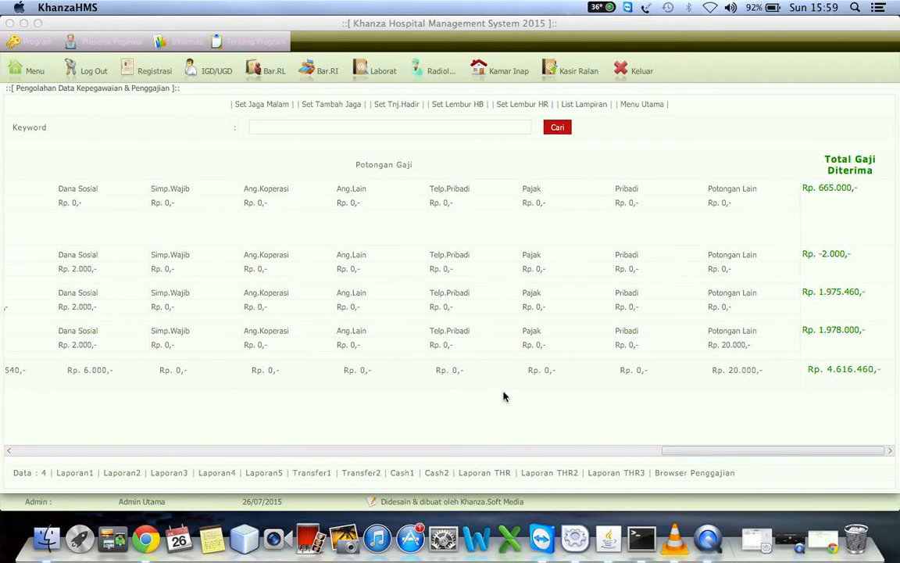
{"action": "left_click", "coordinate": [751, 453]}
{"action": "left_click_drag", "start_coordinate": [752, 453], "coordinate": [270, 397]}
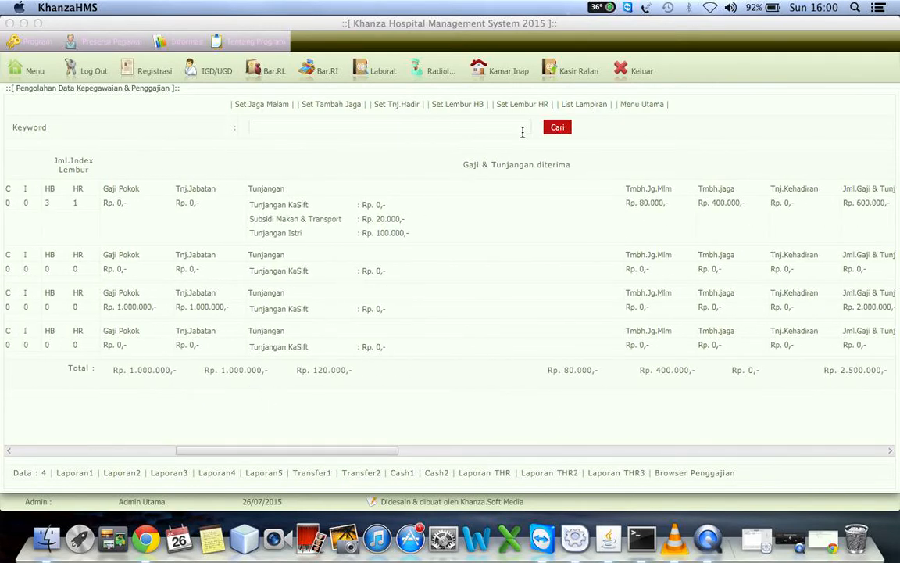
Step: Check the cooperative (Koperasi) loan list from the main menu and return to the main menu
{"action": "left_click", "coordinate": [639, 107]}
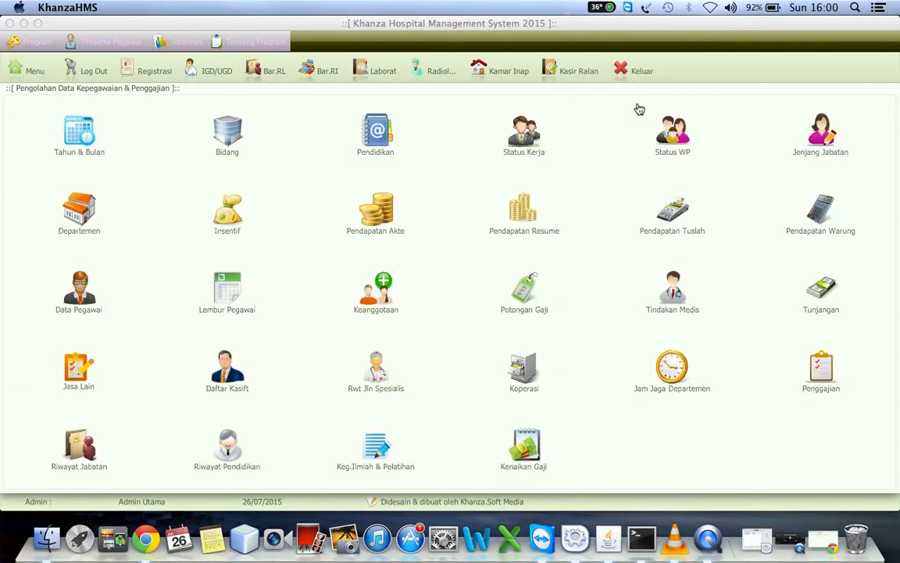
{"action": "left_click", "coordinate": [527, 373]}
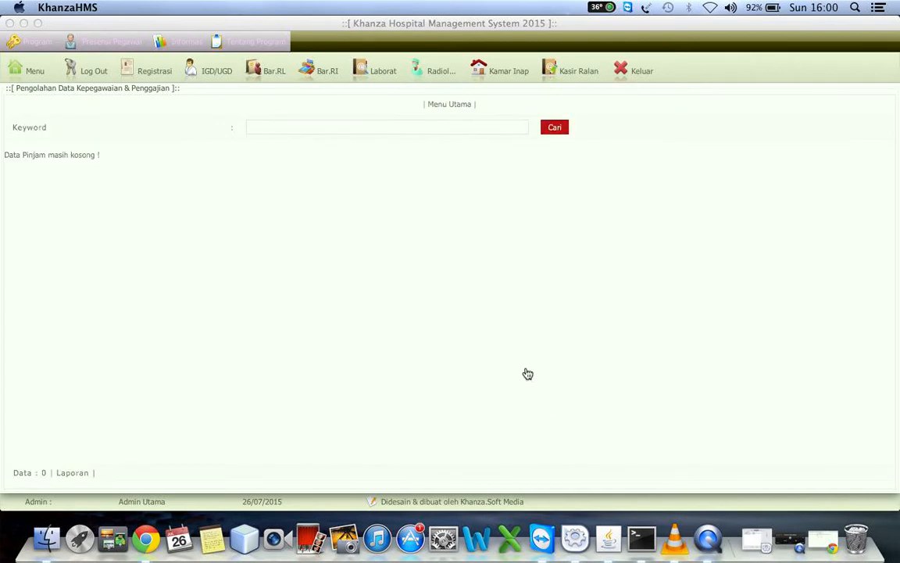
{"action": "left_click", "coordinate": [452, 106]}
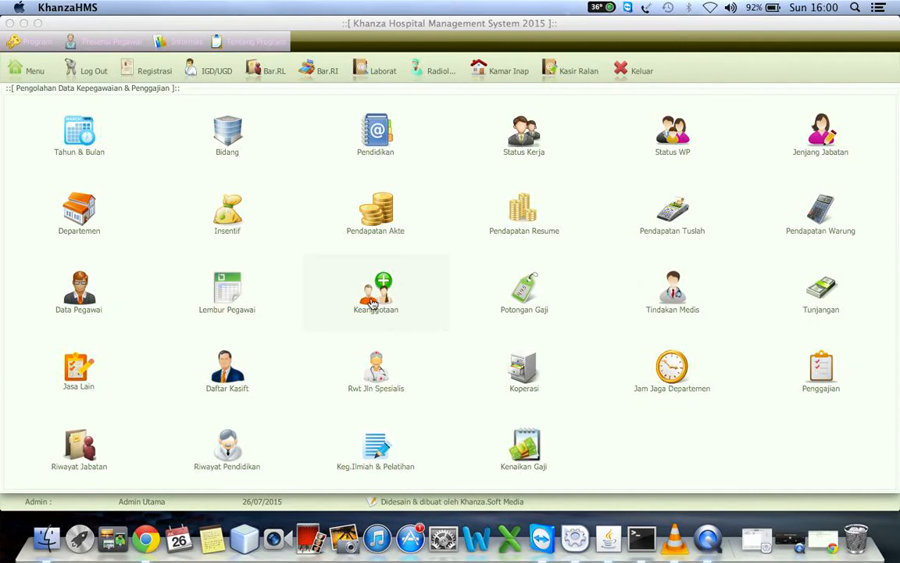
Step: Update the first employee's membership (Keanggotaan) with Anggota Koperasi set to Y and Anggota Jamsostek set to T, and save it
{"action": "left_click", "coordinate": [336, 275]}
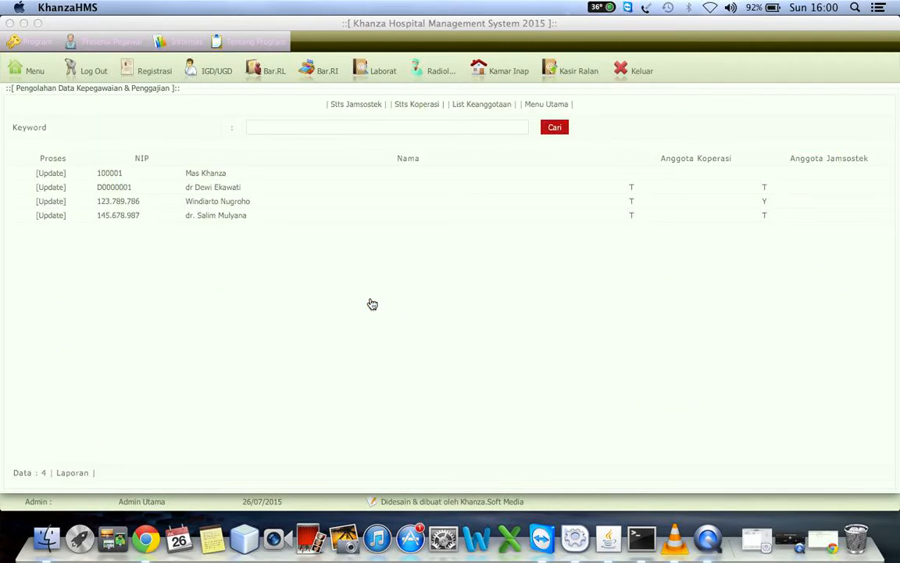
{"action": "left_click", "coordinate": [50, 176]}
{"action": "left_click", "coordinate": [325, 164]}
{"action": "left_click", "coordinate": [311, 222]}
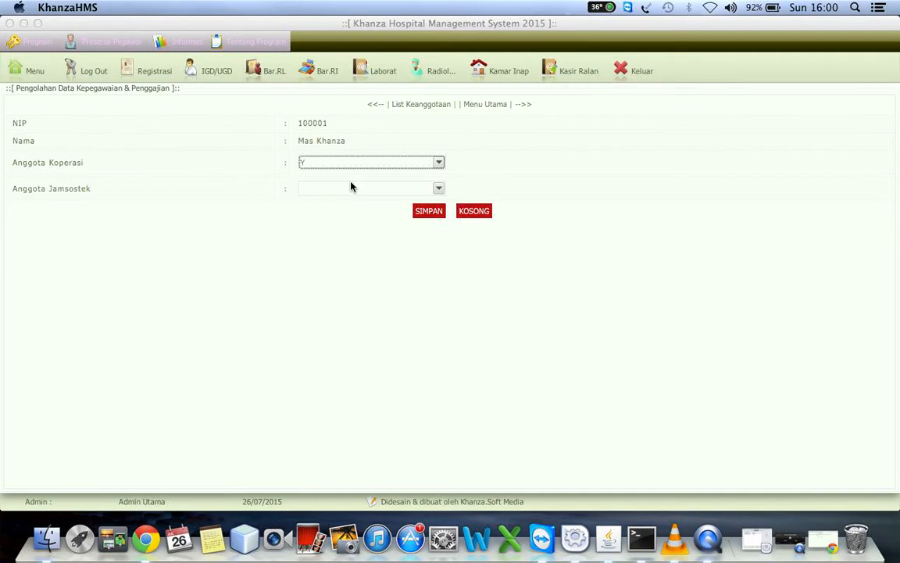
{"action": "left_click", "coordinate": [353, 186]}
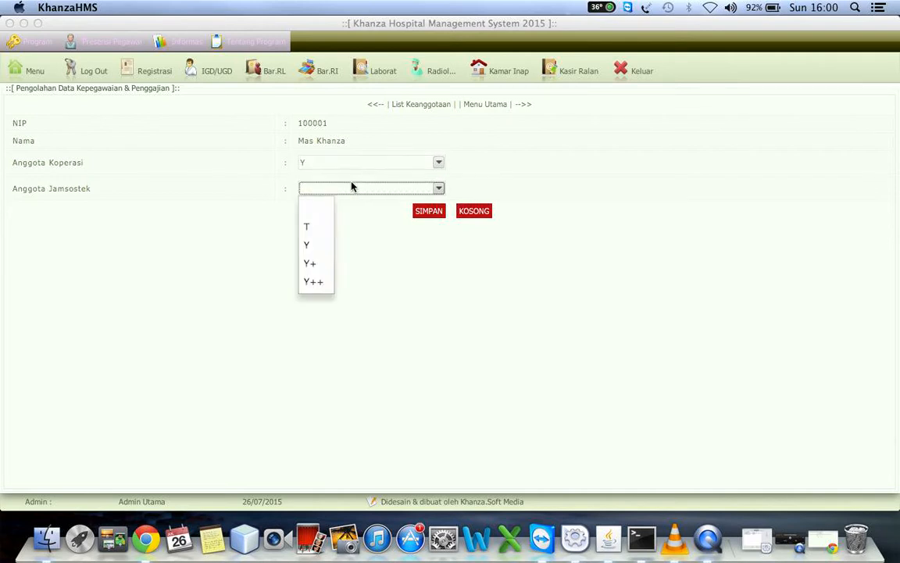
{"action": "left_click", "coordinate": [310, 229]}
{"action": "left_click", "coordinate": [428, 212]}
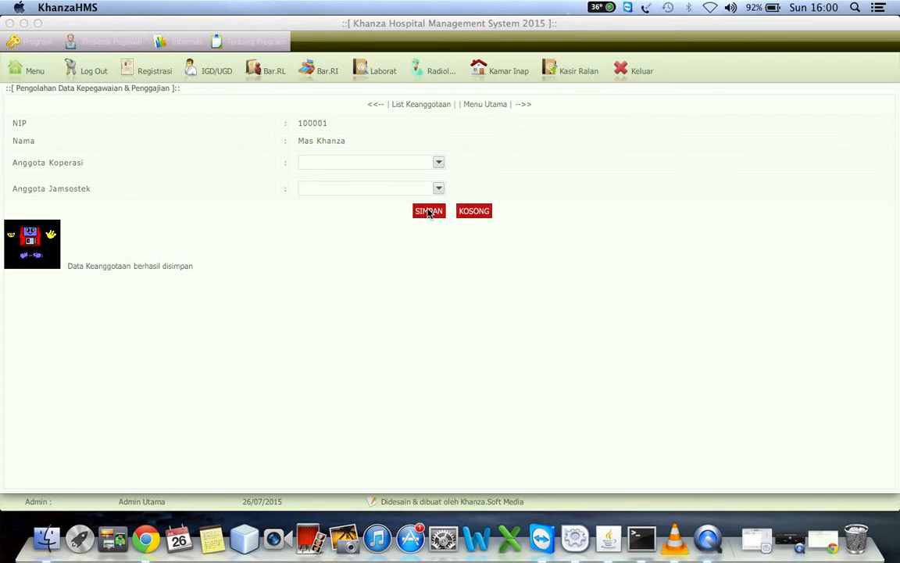
Step: Record a cooperative (Koperasi) loan of 1000000 with 10 instalments for the first employee and save it
{"action": "left_click", "coordinate": [486, 105]}
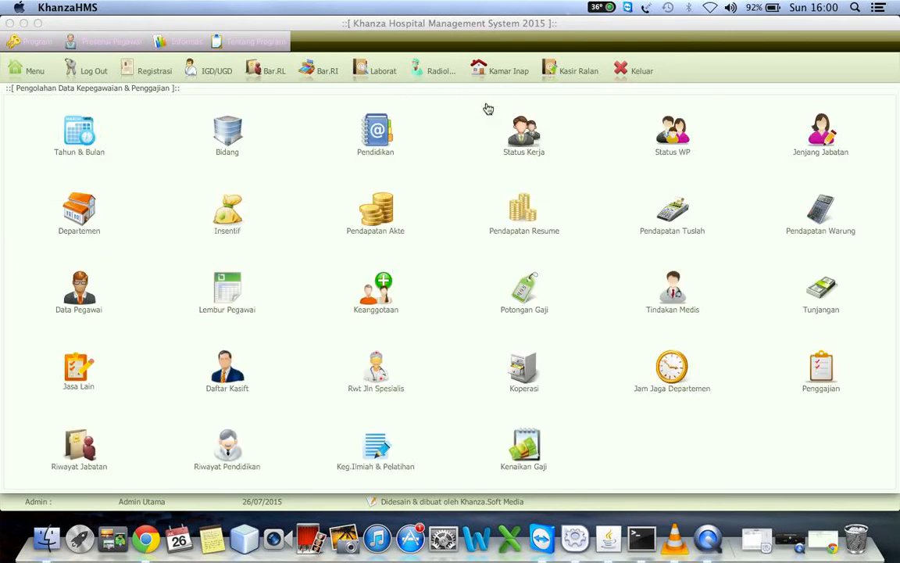
{"action": "left_click", "coordinate": [529, 372]}
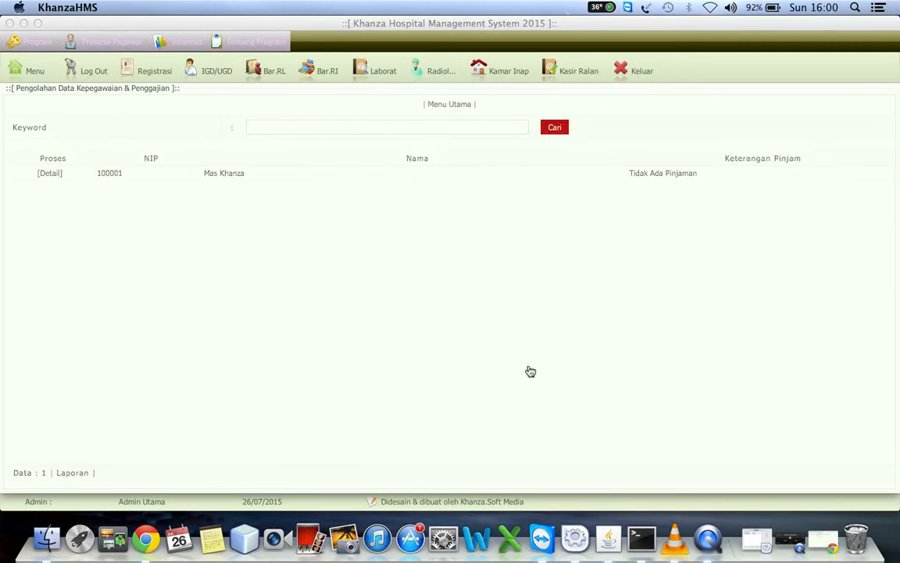
{"action": "left_click", "coordinate": [50, 175]}
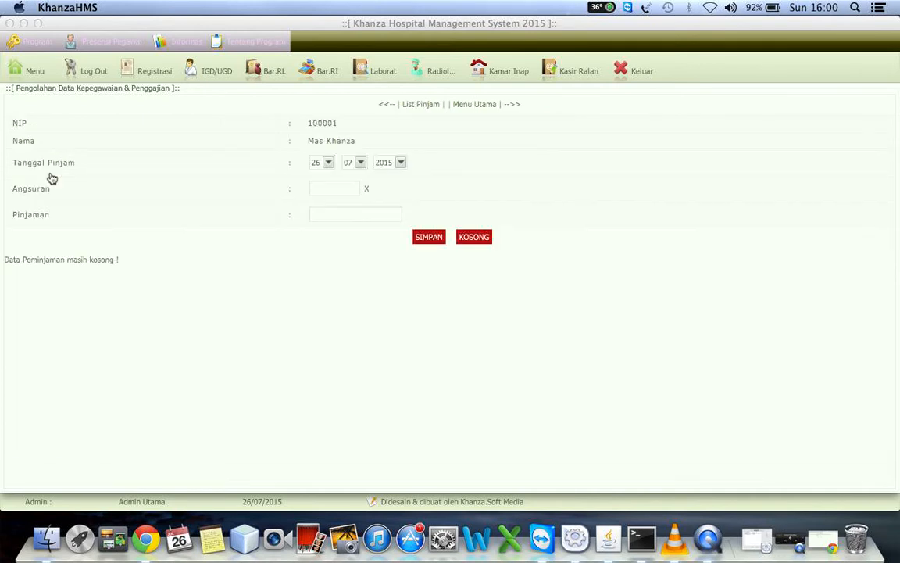
{"action": "left_click", "coordinate": [342, 186]}
{"action": "type", "text": "10"}
{"action": "left_click", "coordinate": [319, 215]}
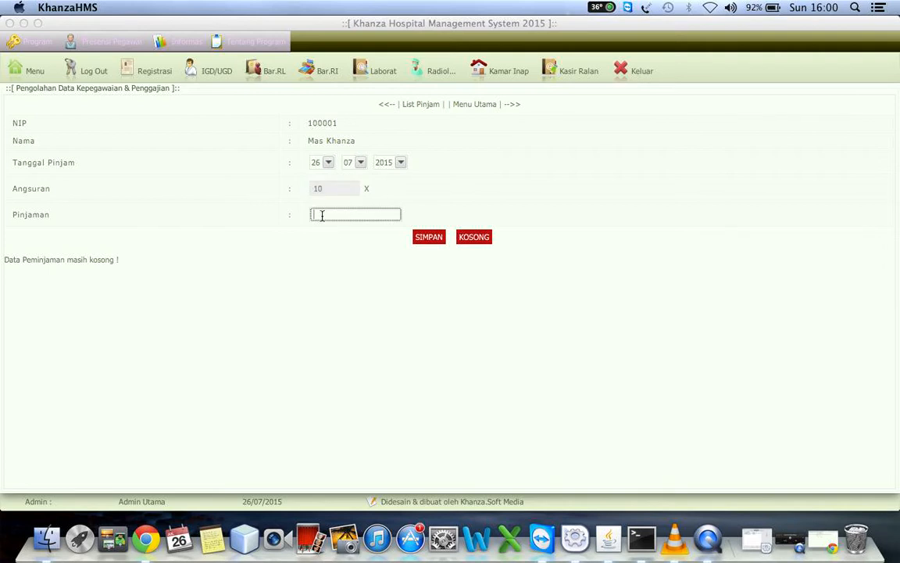
{"action": "type", "text": "1000000"}
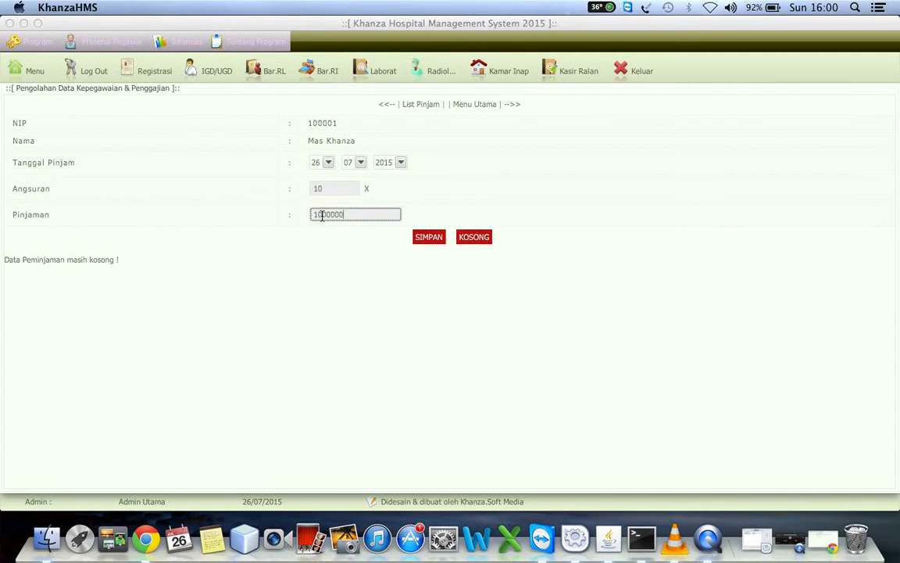
{"action": "key", "text": "Return"}
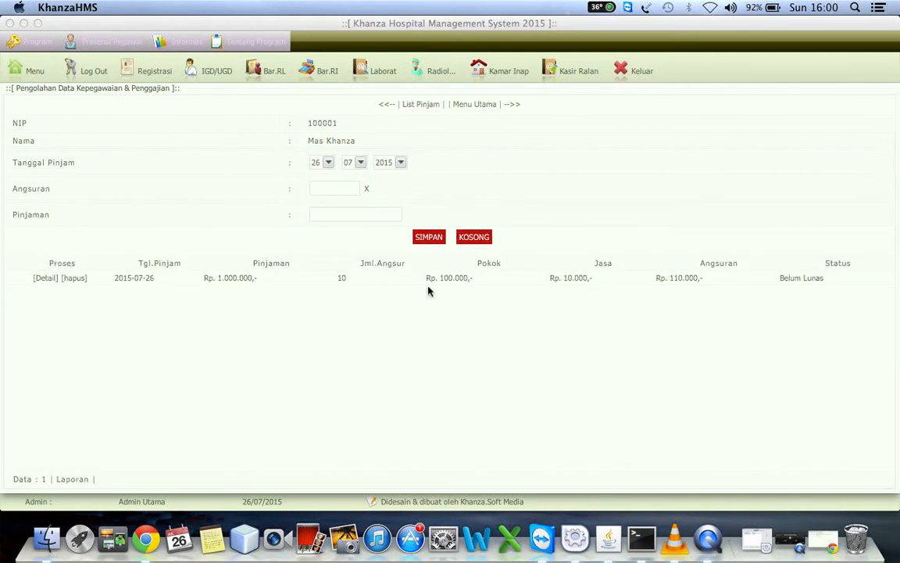
Step: Review the new loan's instalment details and the first employee's deduction form under Potongan Gaji
{"action": "left_click", "coordinate": [45, 280]}
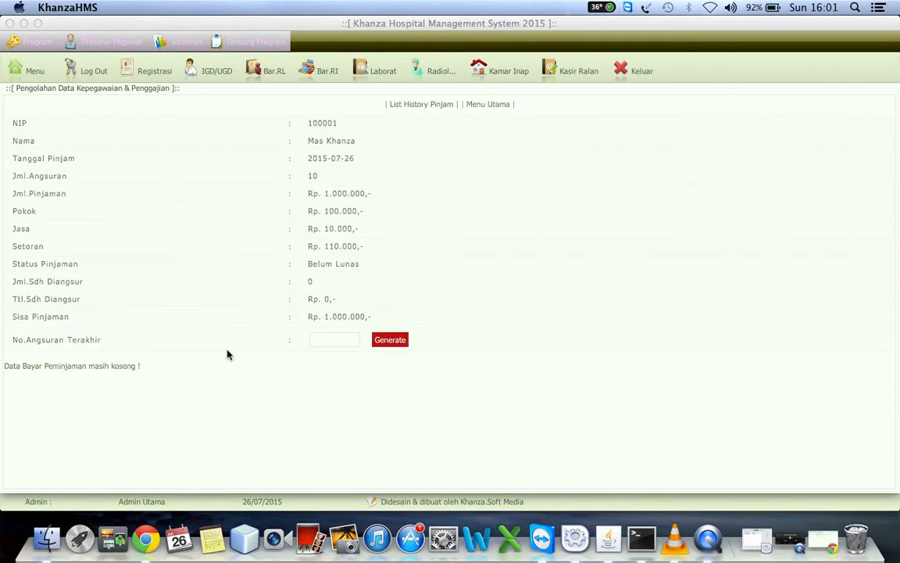
{"action": "left_click", "coordinate": [478, 104]}
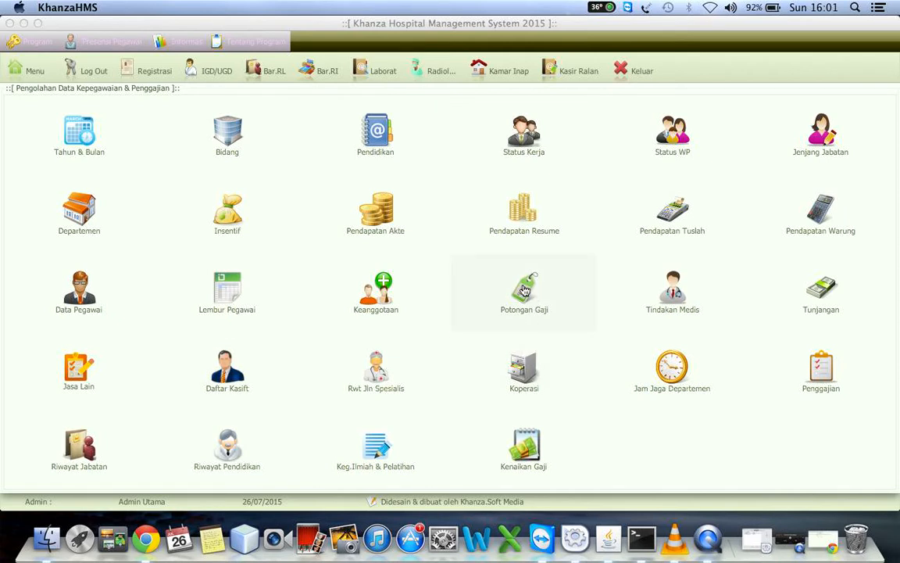
{"action": "left_click", "coordinate": [524, 291]}
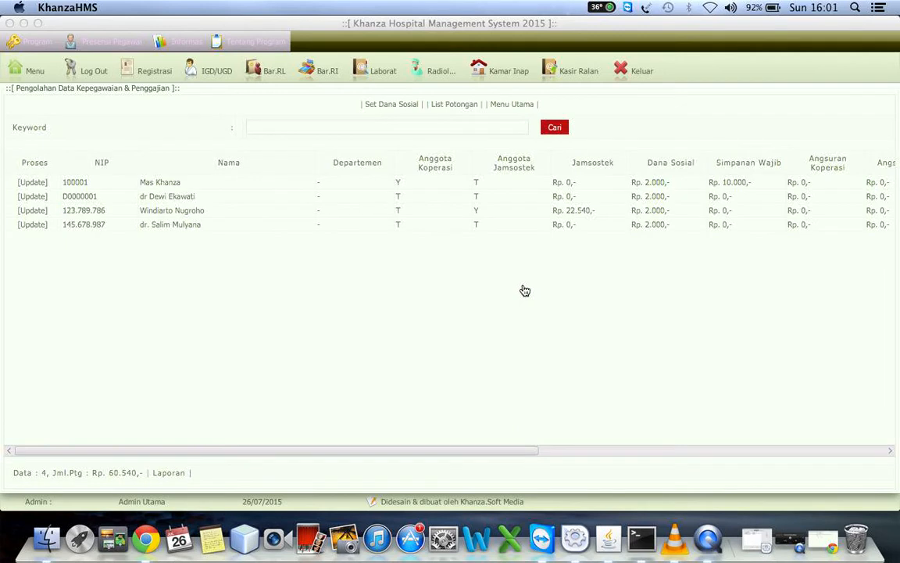
{"action": "left_click", "coordinate": [32, 183]}
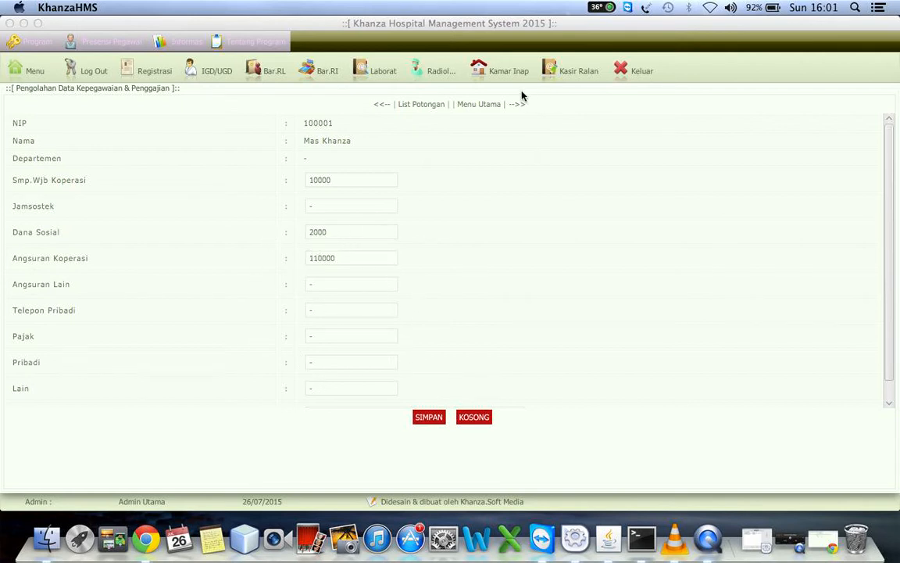
Step: Open the payroll list (Penggajian), generate Laporan1, examine its salary, allowance and overtime columns in Chrome, and return to the list
{"action": "left_click", "coordinate": [476, 108]}
{"action": "left_click", "coordinate": [831, 379]}
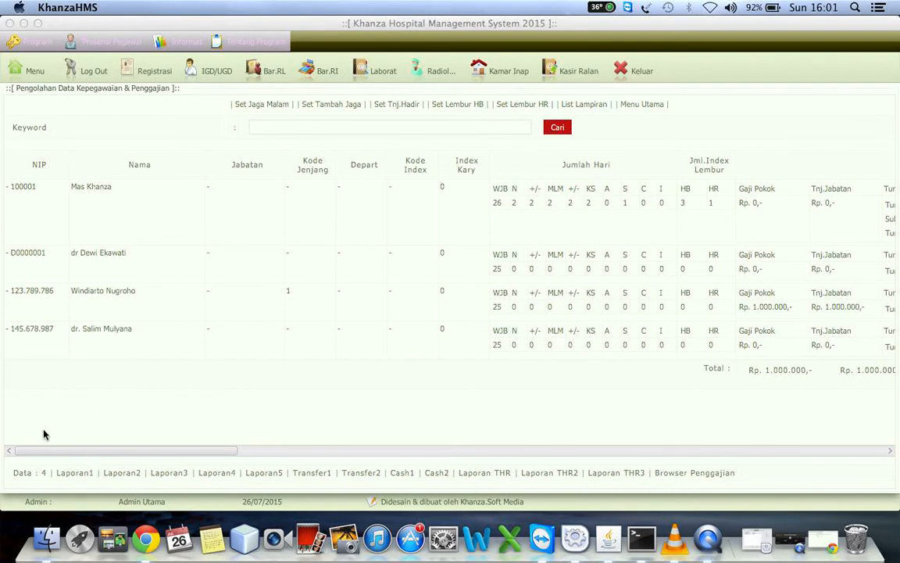
{"action": "left_click", "coordinate": [68, 477]}
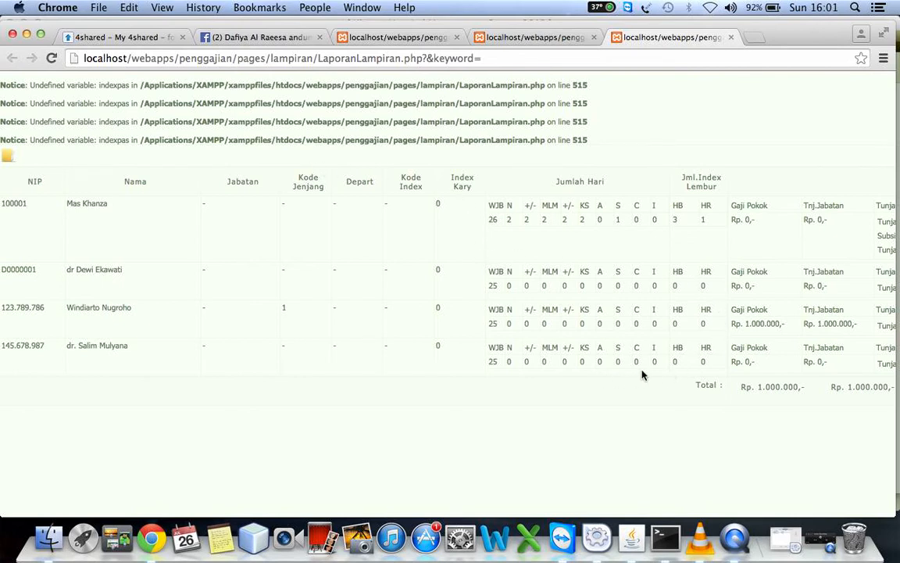
{"action": "scroll", "coordinate": [701, 323], "scroll_direction": "right", "scroll_amount": 10}
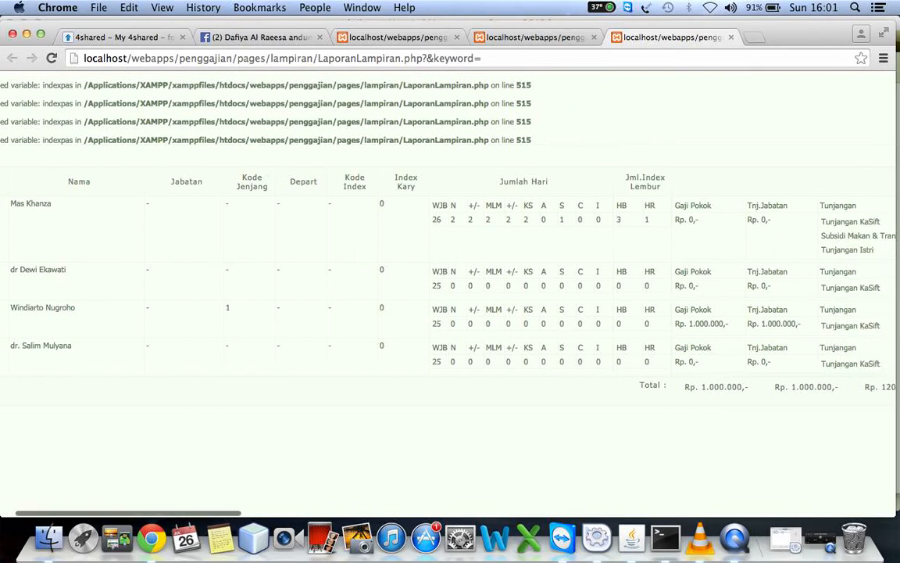
{"action": "scroll", "coordinate": [450, 297], "scroll_direction": "right", "scroll_amount": 13}
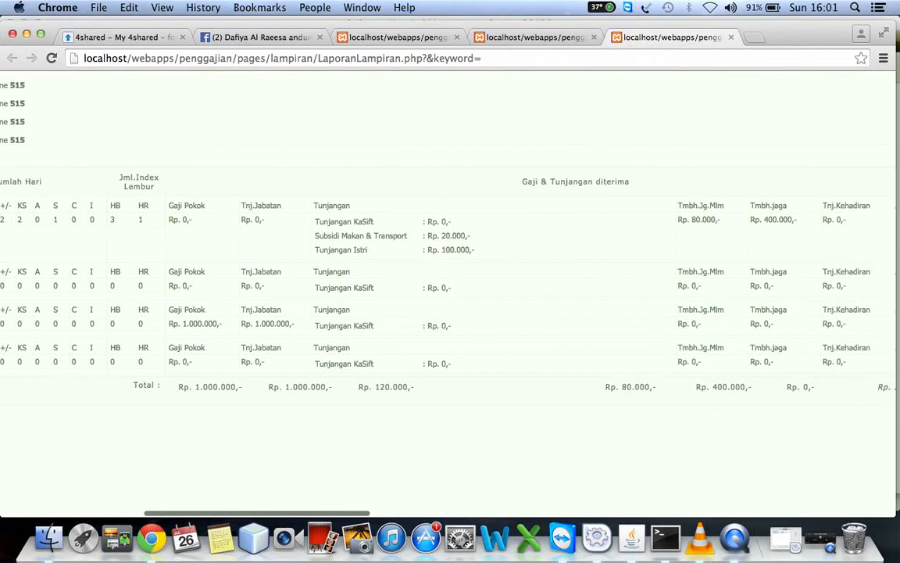
{"action": "scroll", "coordinate": [450, 297], "scroll_direction": "left", "scroll_amount": 1}
{"action": "scroll", "coordinate": [450, 297], "scroll_direction": "right", "scroll_amount": 5}
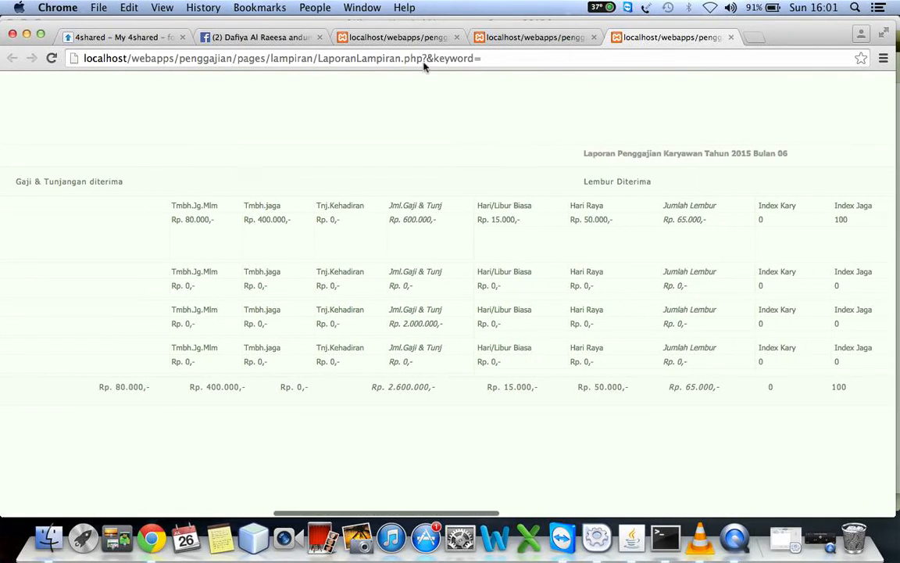
{"action": "left_click", "coordinate": [27, 34]}
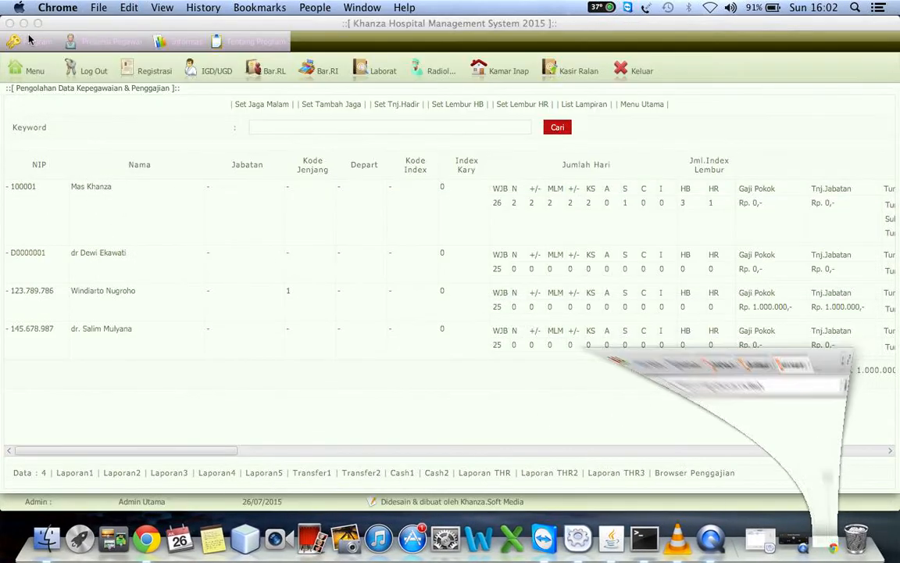
Step: Generate the per-department payroll report Laporan2, return to the payroll list, and look through its allowance and overtime columns
{"action": "left_click", "coordinate": [121, 475]}
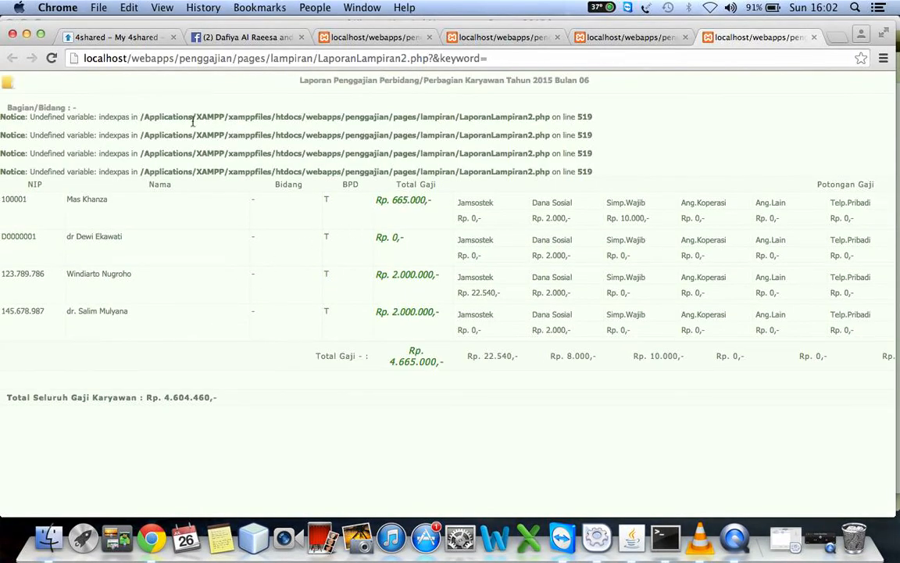
{"action": "left_click", "coordinate": [26, 34]}
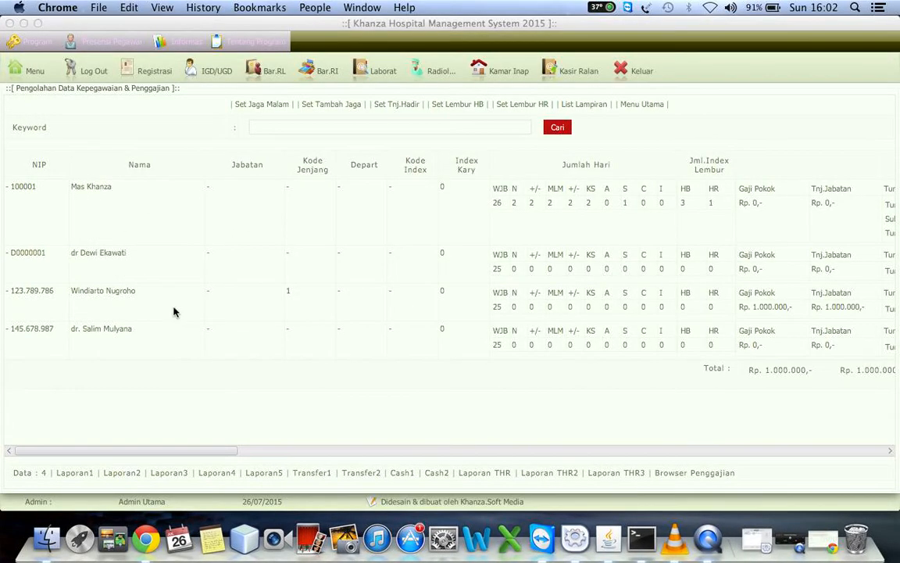
{"action": "scroll", "coordinate": [493, 393], "scroll_direction": "right", "scroll_amount": 10}
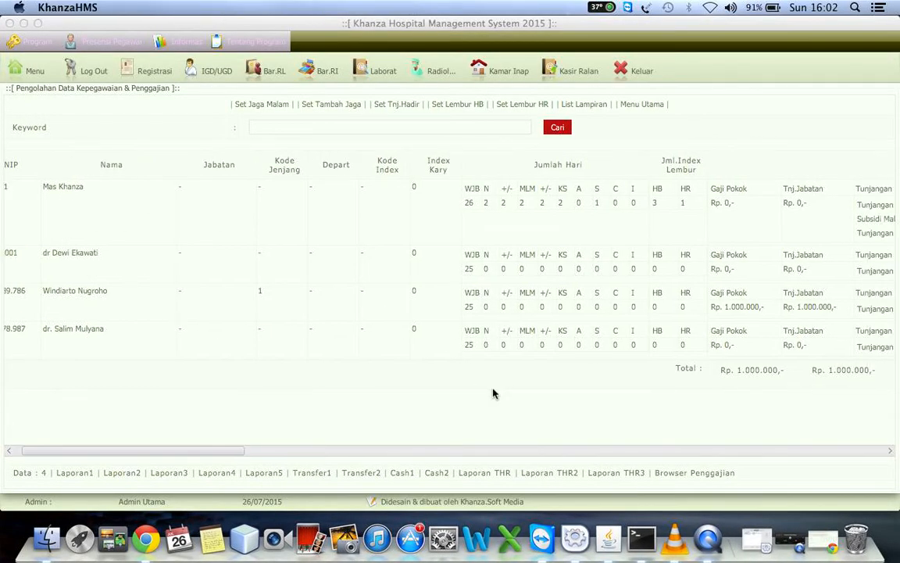
{"action": "scroll", "coordinate": [493, 393], "scroll_direction": "right", "scroll_amount": 10}
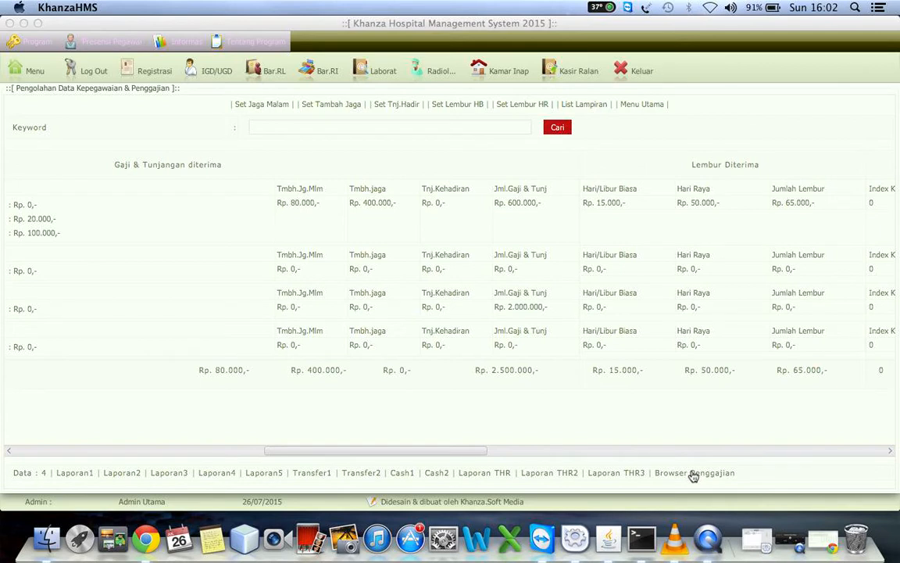
Step: Open the fourth employee's position history form under Riwayat Jabatan and enter Kepala Rekam Medis as the Jabatan
{"action": "left_click", "coordinate": [35, 70]}
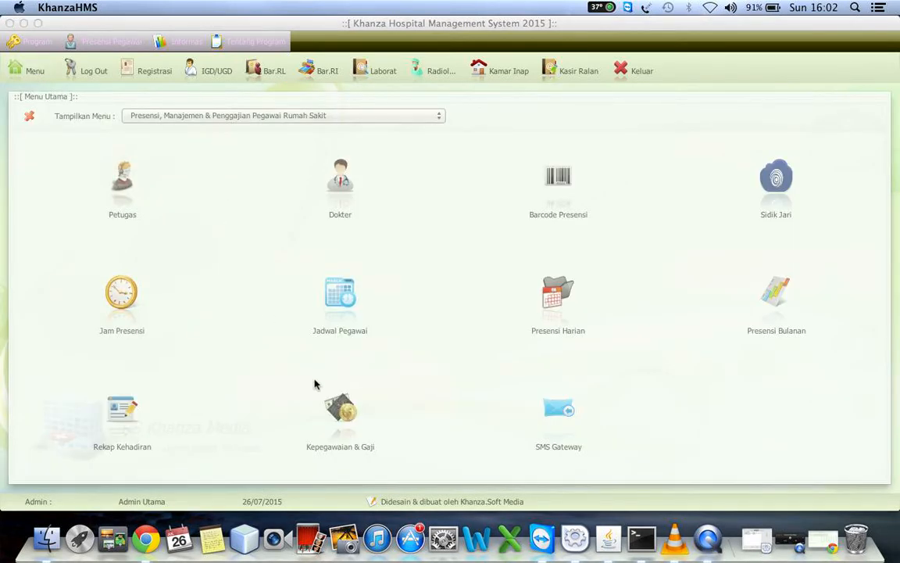
{"action": "left_click", "coordinate": [341, 404]}
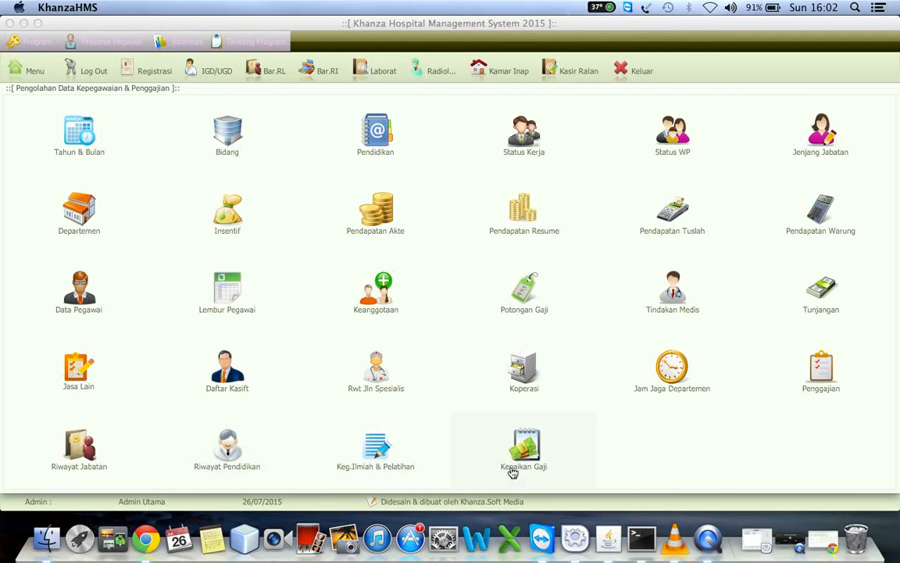
{"action": "left_click", "coordinate": [76, 451]}
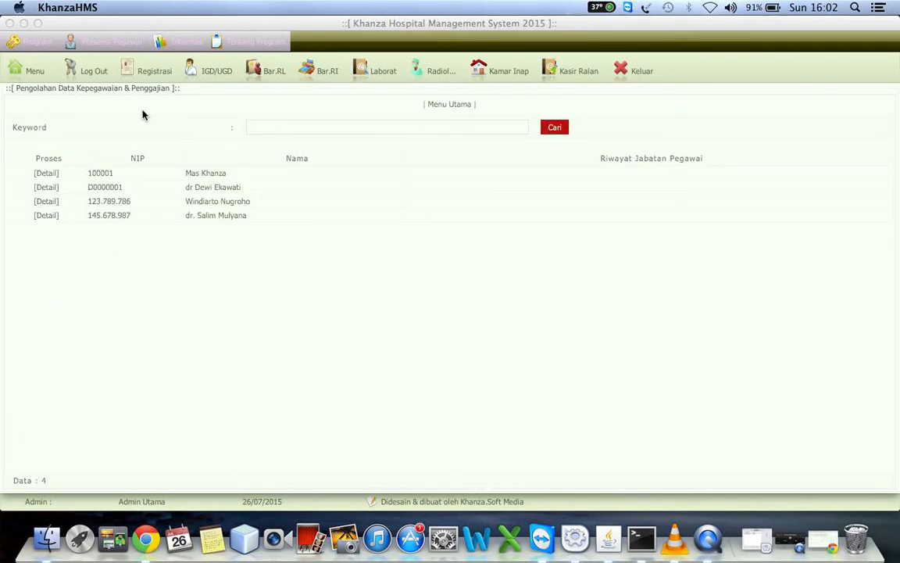
{"action": "left_click", "coordinate": [47, 216]}
{"action": "left_click", "coordinate": [342, 162]}
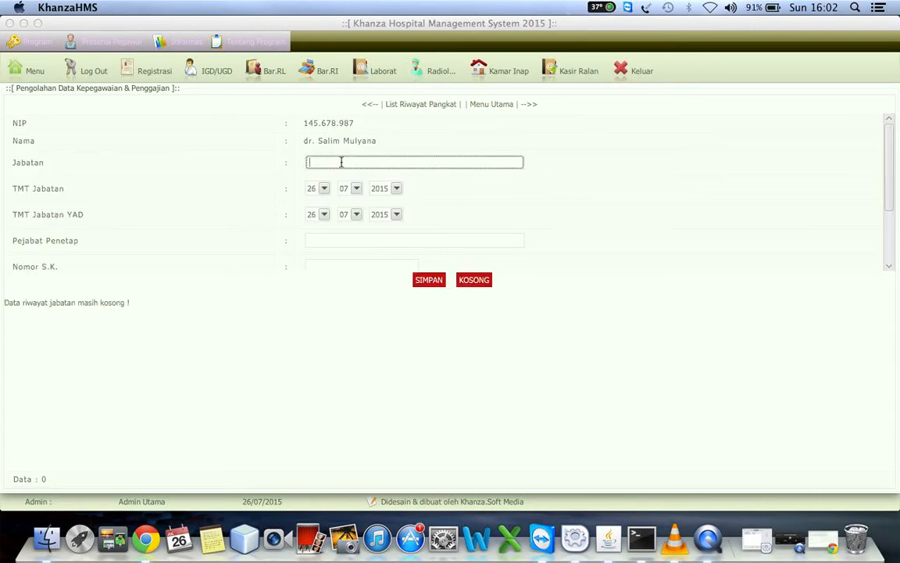
{"action": "type", "text": "Kepala Rekam Med"}
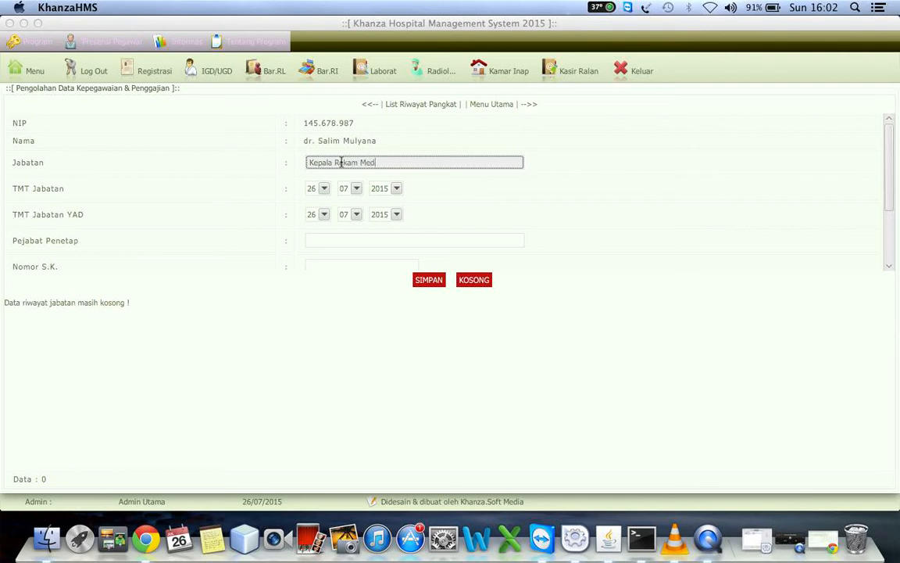
{"action": "type", "text": "is"}
Step: Set Pejabat Penetap to Direktur Utama and enter the decree number under Nomor S.K. for the position record
{"action": "left_click", "coordinate": [338, 238]}
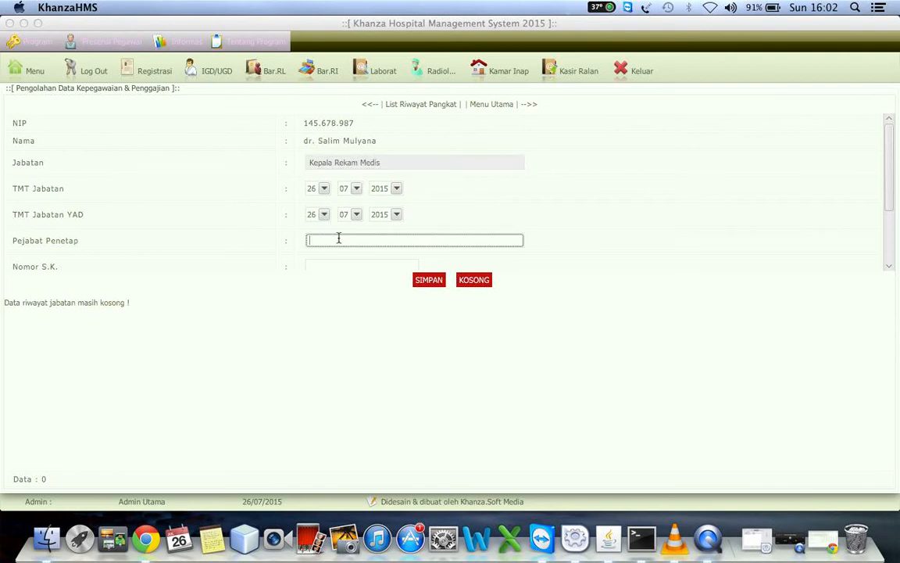
{"action": "scroll", "coordinate": [623, 174], "scroll_direction": "down", "scroll_amount": 3}
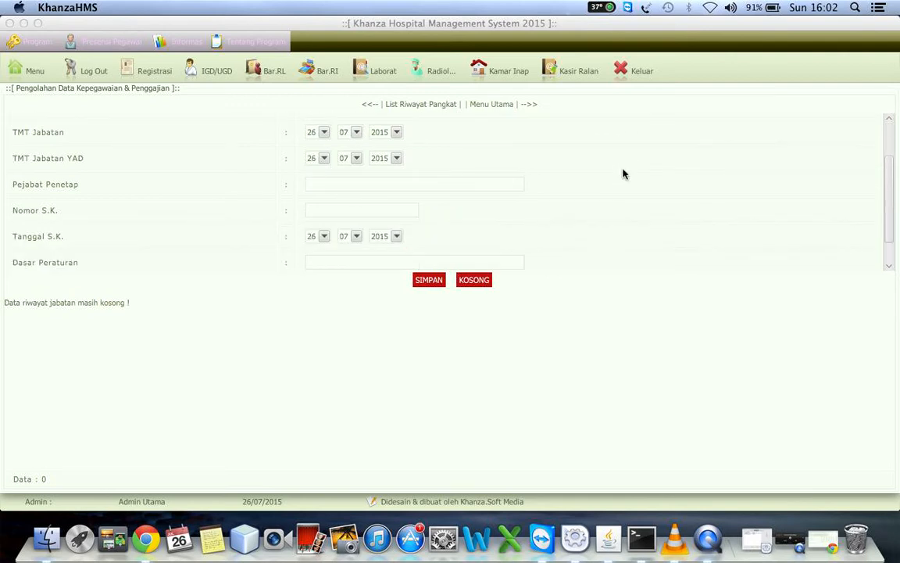
{"action": "left_click", "coordinate": [344, 188]}
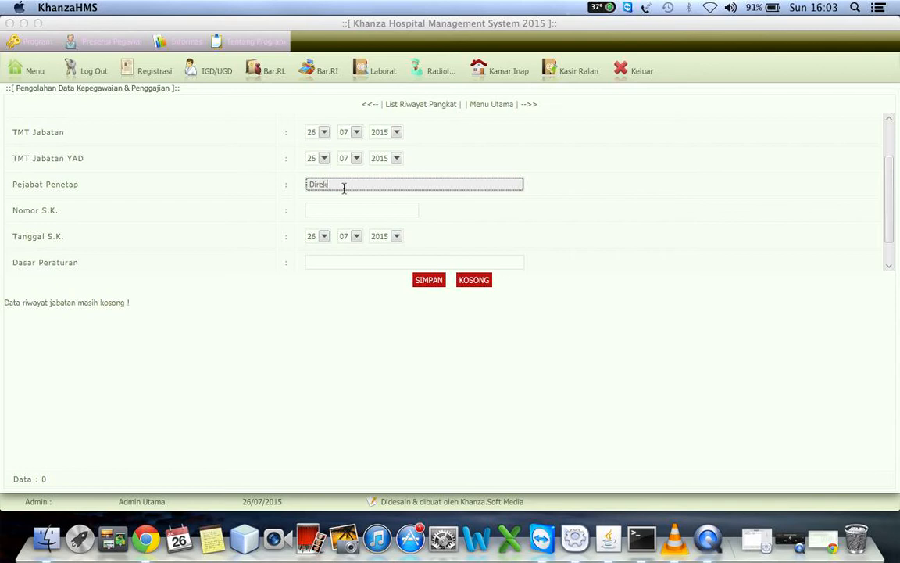
{"action": "type", "text": "Direktur Utama"}
{"action": "key", "text": "Return"}
{"action": "type", "text": "020320320302"}
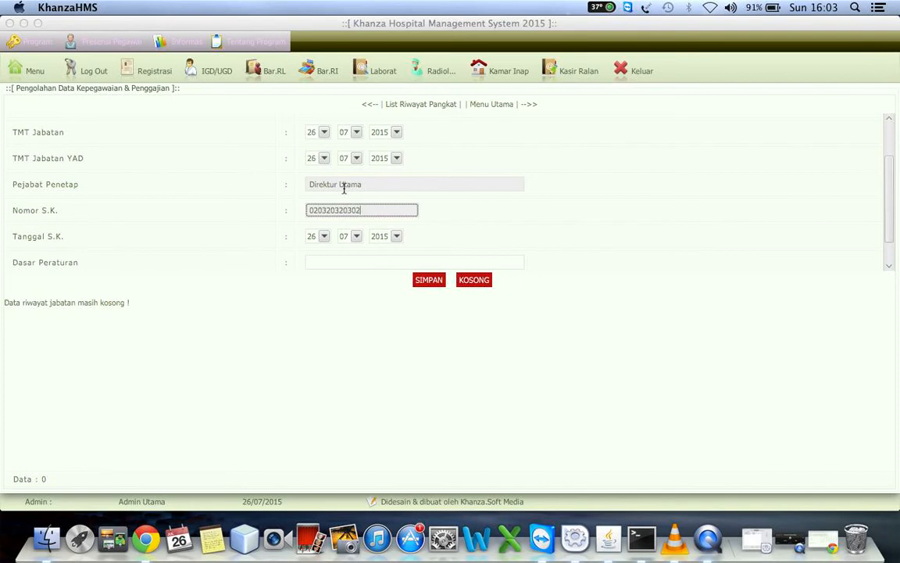
{"action": "key", "text": "Return"}
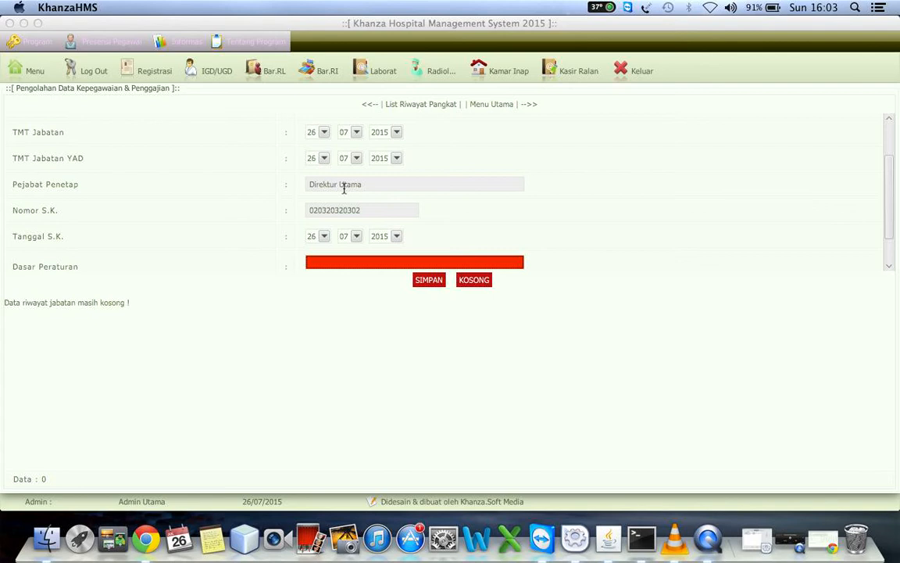
Step: Enter Keputusan Direktur as Dasar Peraturan and 5 Tahun 0 Bulan as Masa Kerja, save the position record, and return to the list
{"action": "type", "text": "Keputusan Direktur"}
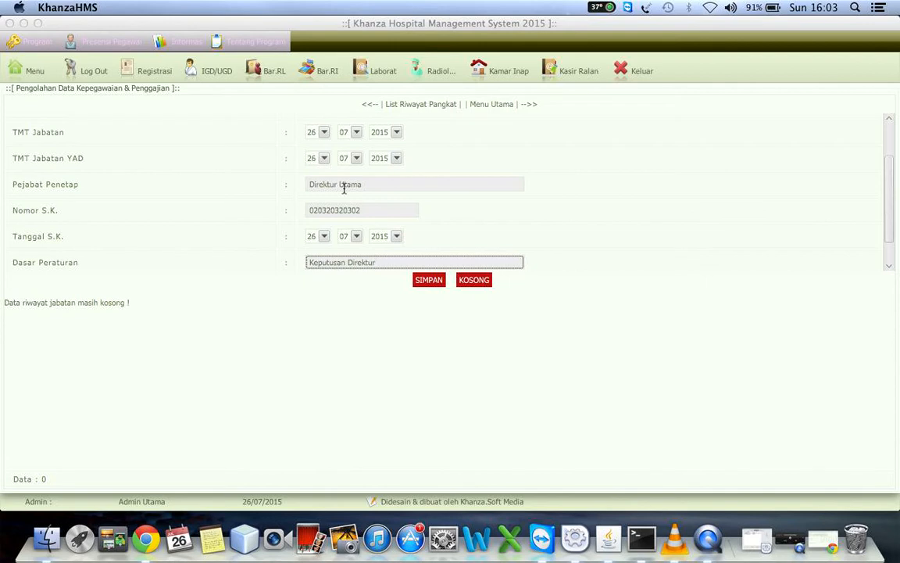
{"action": "key", "text": "Return"}
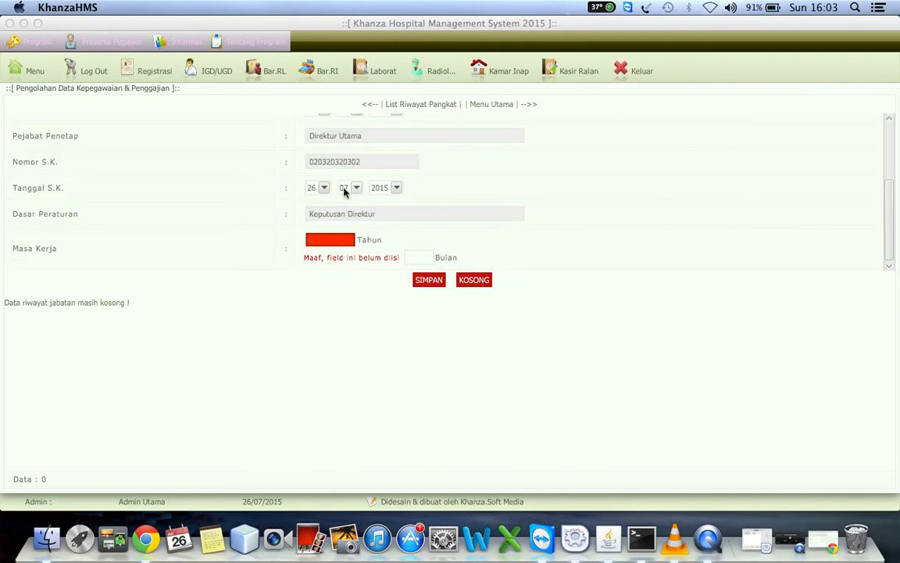
{"action": "type", "text": "5"}
{"action": "key", "text": "Return"}
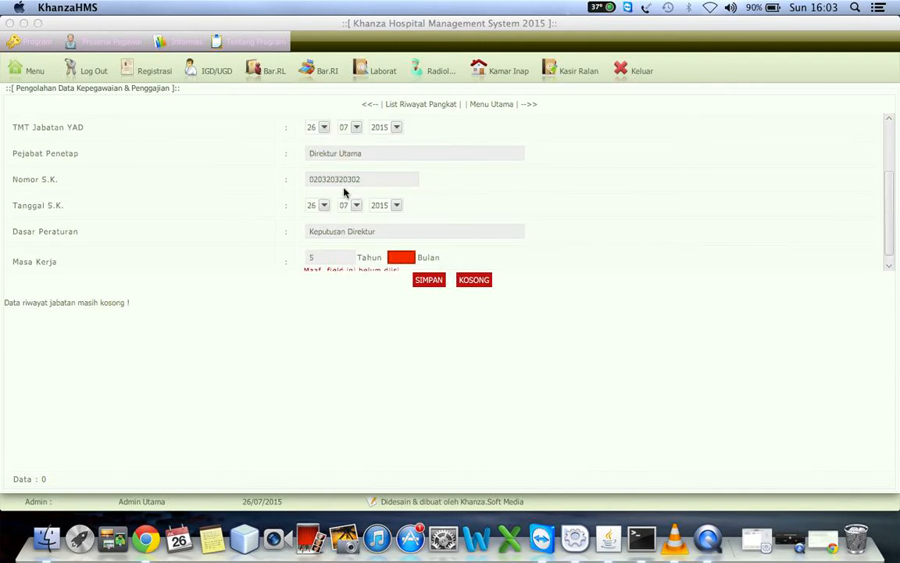
{"action": "type", "text": "0"}
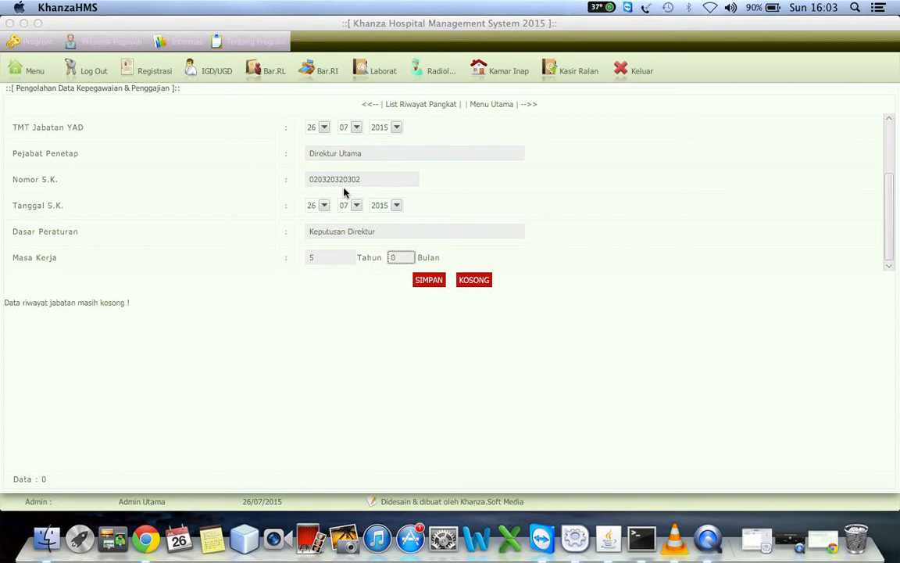
{"action": "key", "text": "Return"}
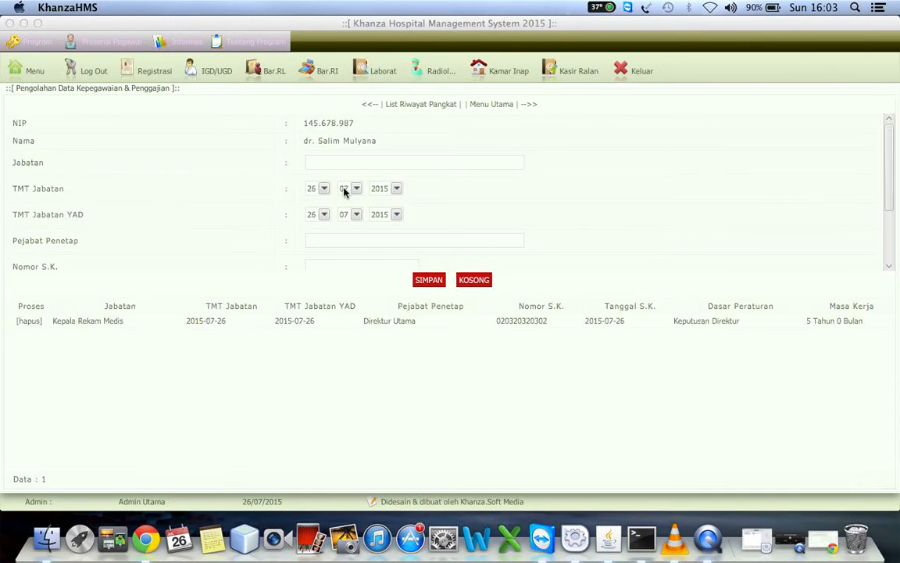
{"action": "left_click", "coordinate": [438, 105]}
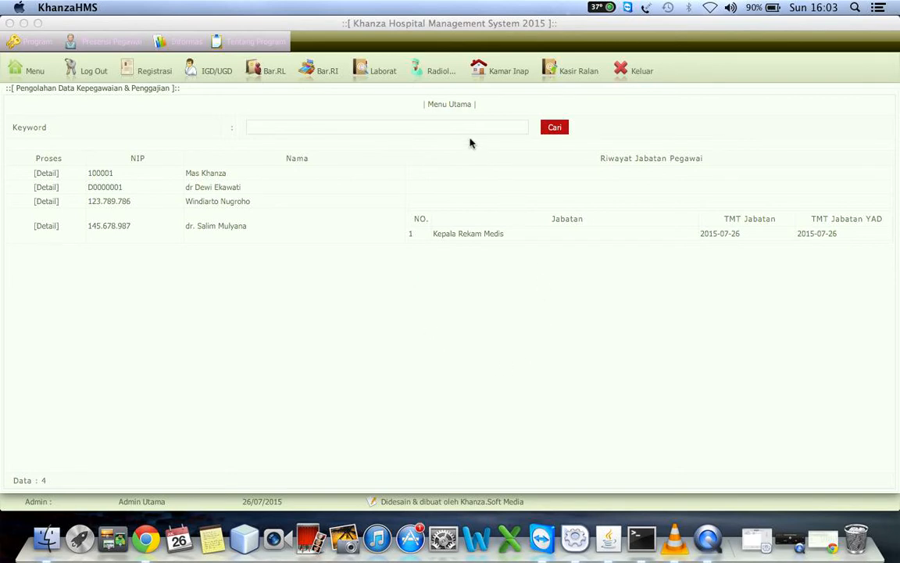
Step: Open the third employee's Riwayat Pendidikan form and set Tingkat Pendidikan to S1 and Sekolah/Kampus to STMIK El Rahma Yogyakarta
{"action": "left_click", "coordinate": [439, 107]}
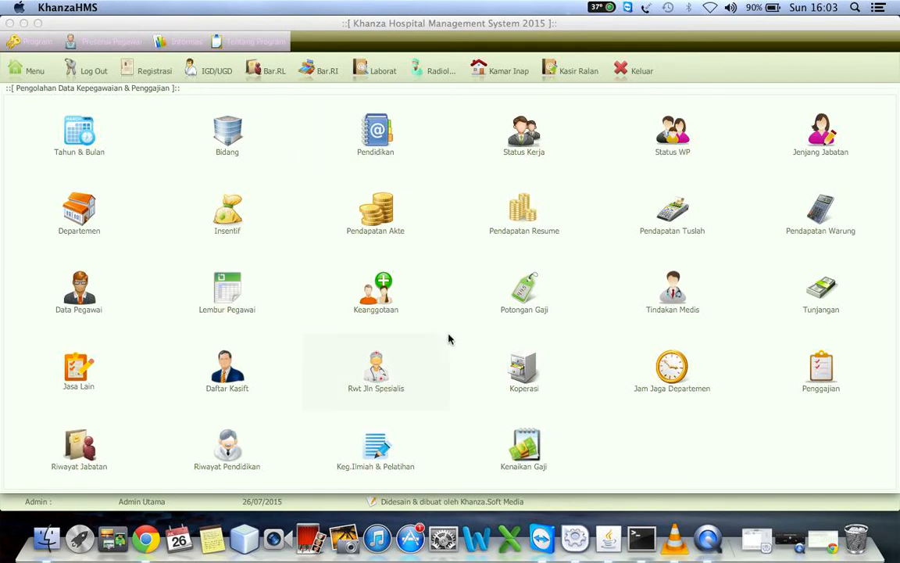
{"action": "left_click", "coordinate": [227, 448]}
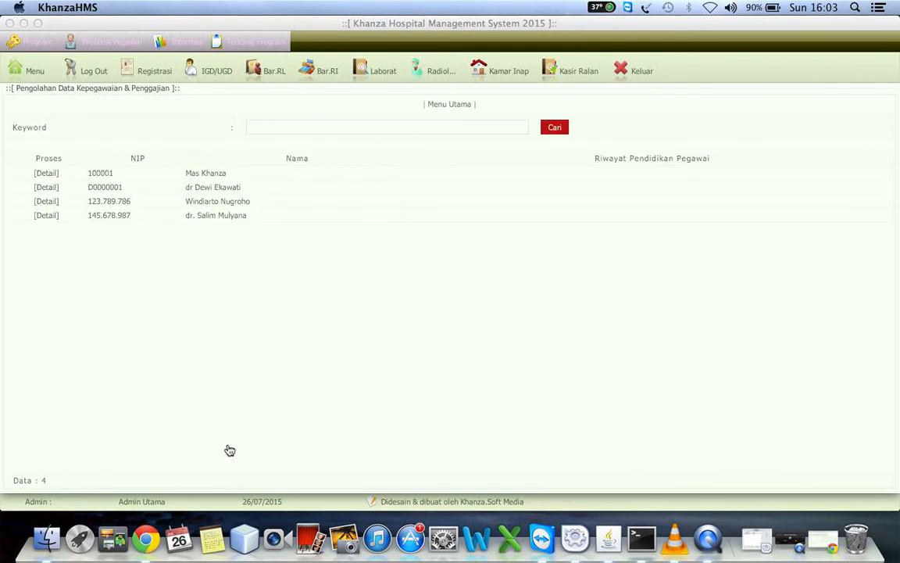
{"action": "left_click", "coordinate": [47, 201]}
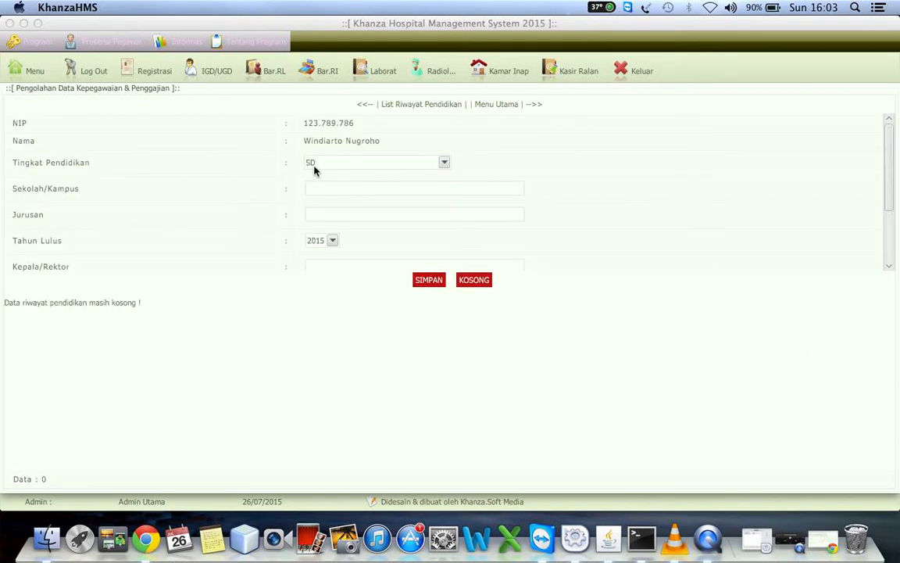
{"action": "left_click", "coordinate": [316, 166]}
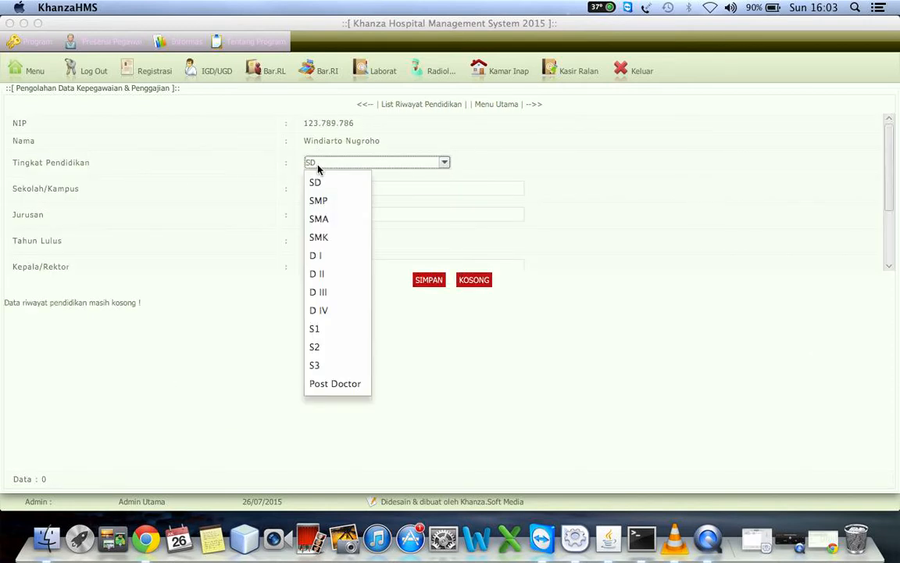
{"action": "left_click", "coordinate": [329, 329]}
{"action": "left_click", "coordinate": [318, 187]}
{"action": "type", "text": "STMIK El Rahma"}
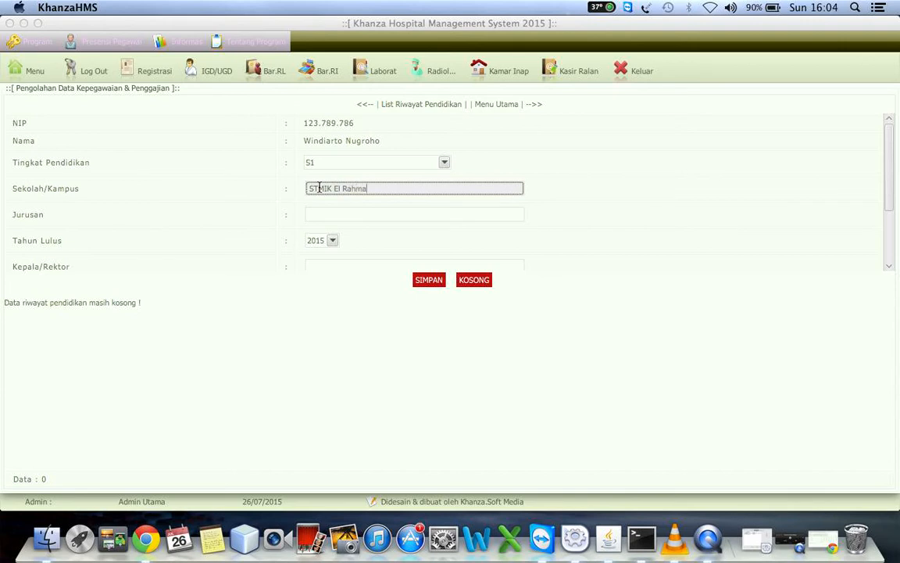
{"action": "type", "text": " Yogyakarta"}
Step: Enter Teknik Informatika as the Jurusan and fill in the rector's name under Kepala/Rektor
{"action": "left_click", "coordinate": [342, 214]}
{"action": "type", "text": "Teknik"}
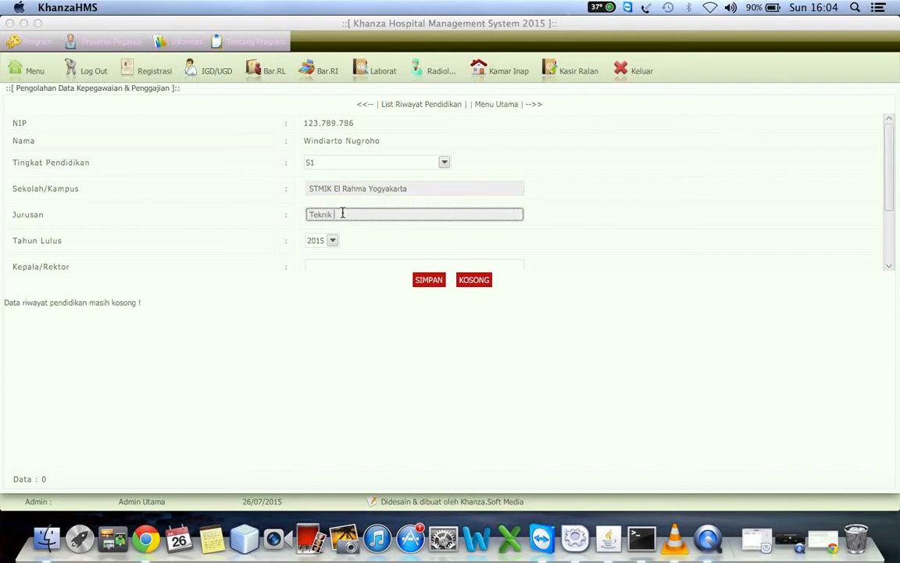
{"action": "type", "text": " Informatika"}
{"action": "left_click", "coordinate": [359, 278]}
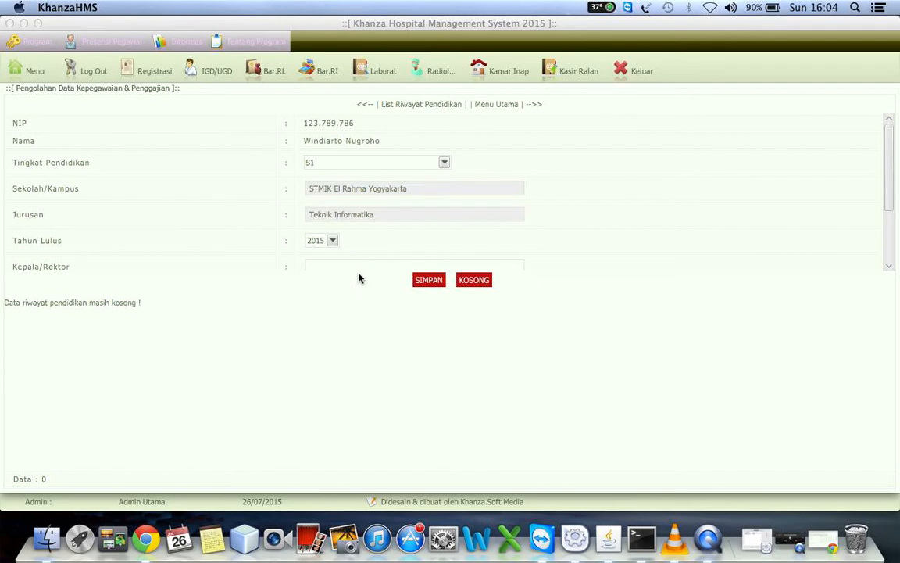
{"action": "left_click", "coordinate": [344, 267]}
{"action": "type", "text": "A"}
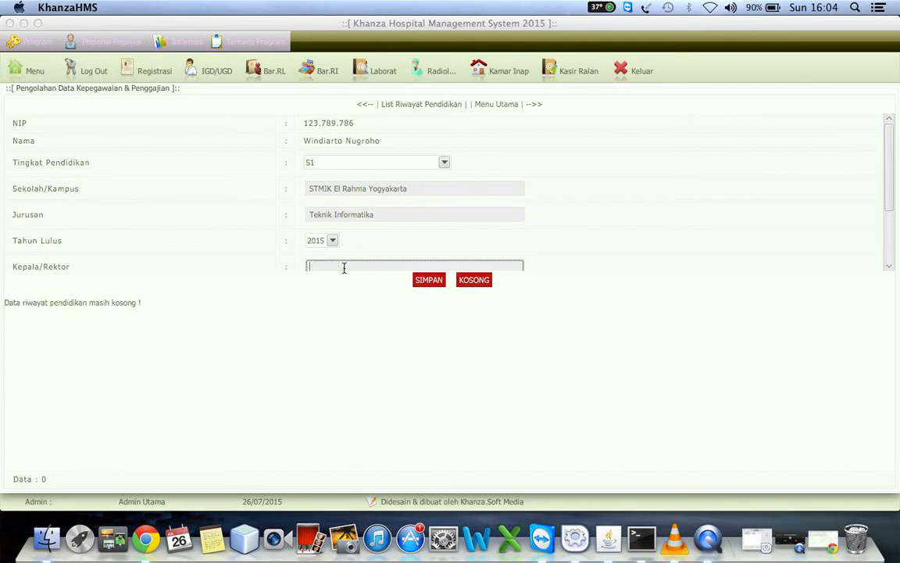
{"action": "type", "text": "wanto"}
{"action": "key", "text": "Return"}
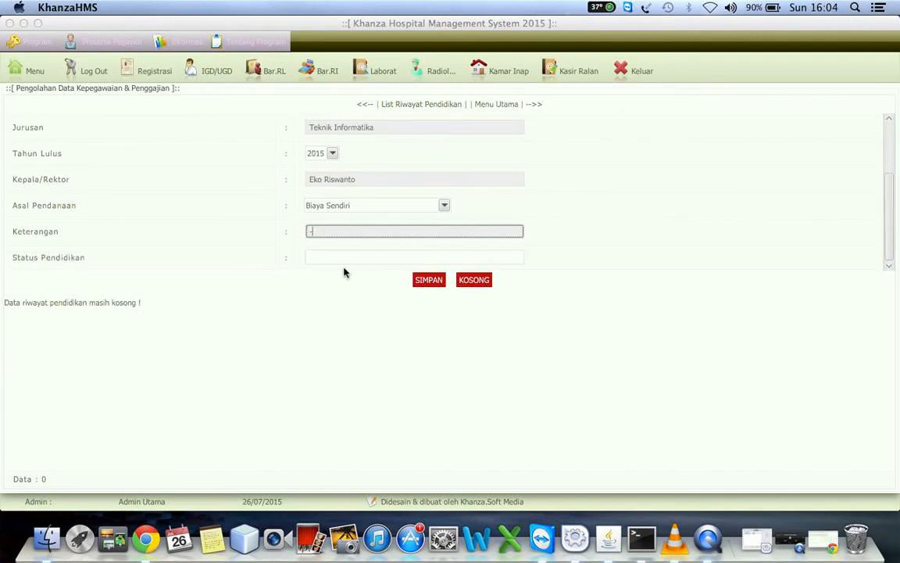
Step: Enter "-" as Keterangan and S1 as Status Pendidikan, save the education record, and return to the education history list
{"action": "type", "text": "-"}
{"action": "key", "text": "Return"}
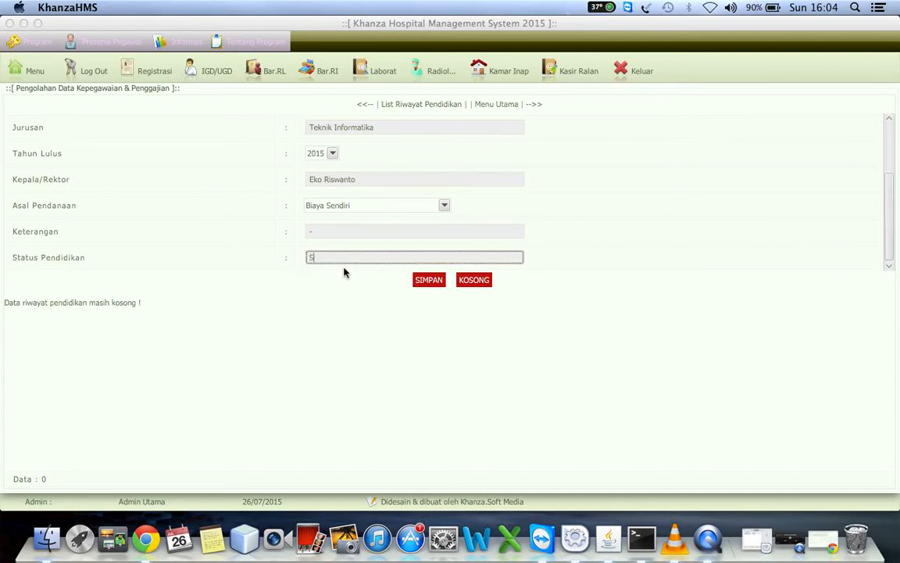
{"action": "type", "text": "S1"}
{"action": "key", "text": "Return"}
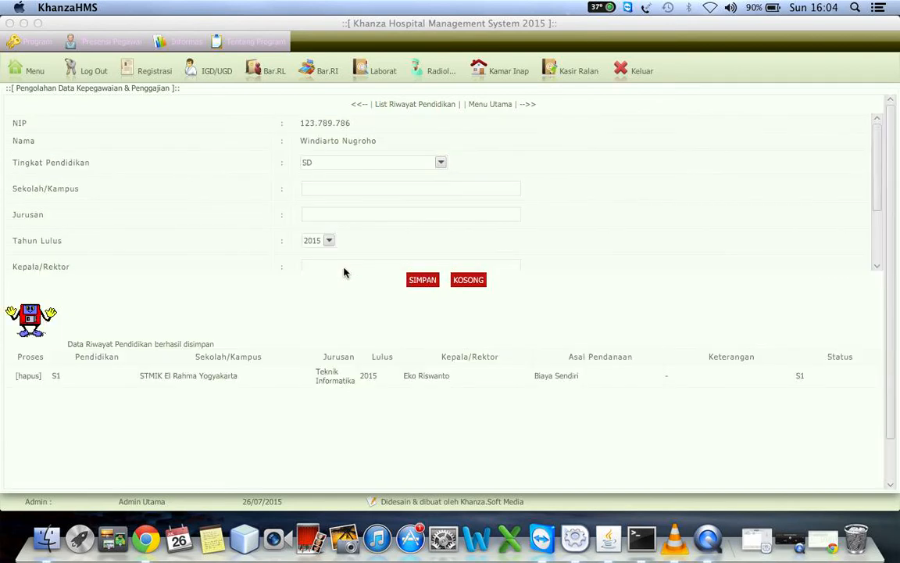
{"action": "left_click", "coordinate": [407, 104]}
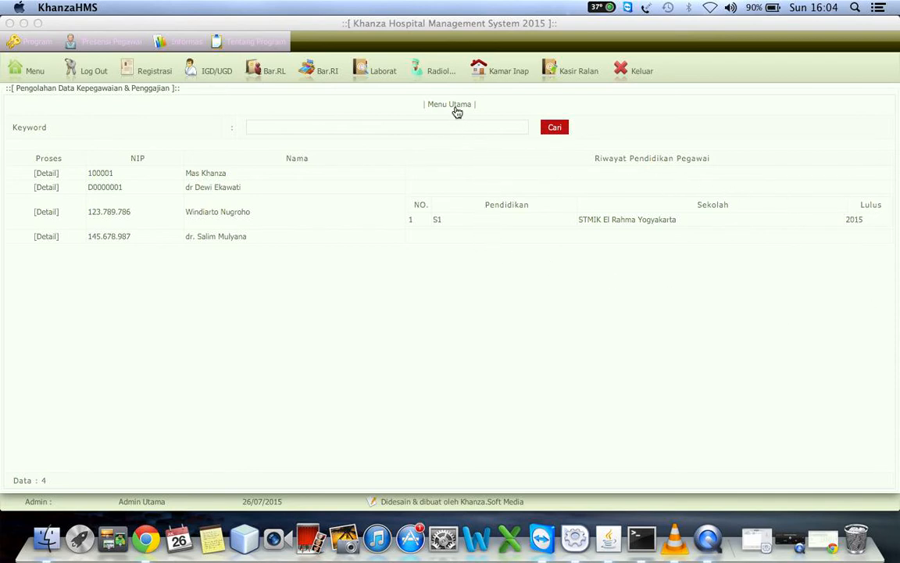
Step: Search the education history list for the first employee's name and for the fourth employee's name, and return to the personnel main menu
{"action": "left_click", "coordinate": [409, 130]}
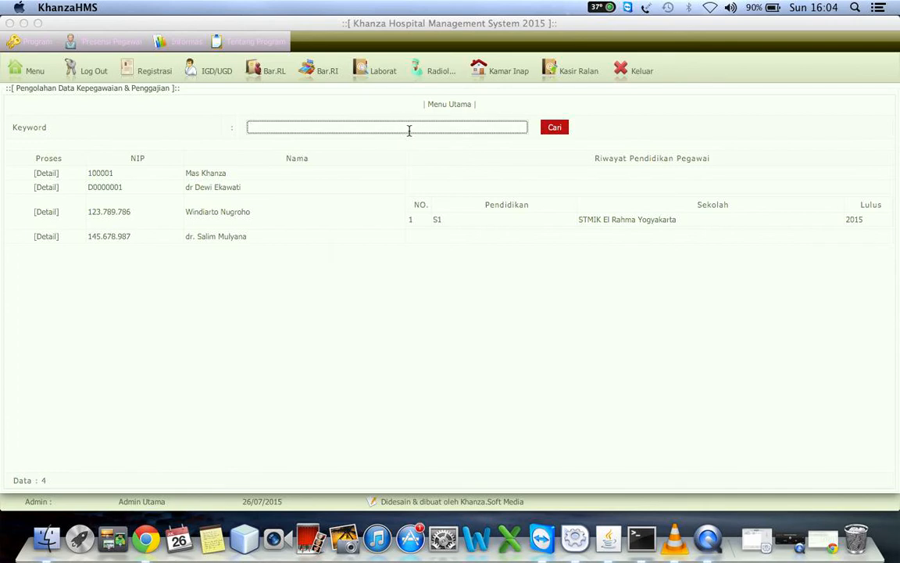
{"action": "type", "text": "mas kha"}
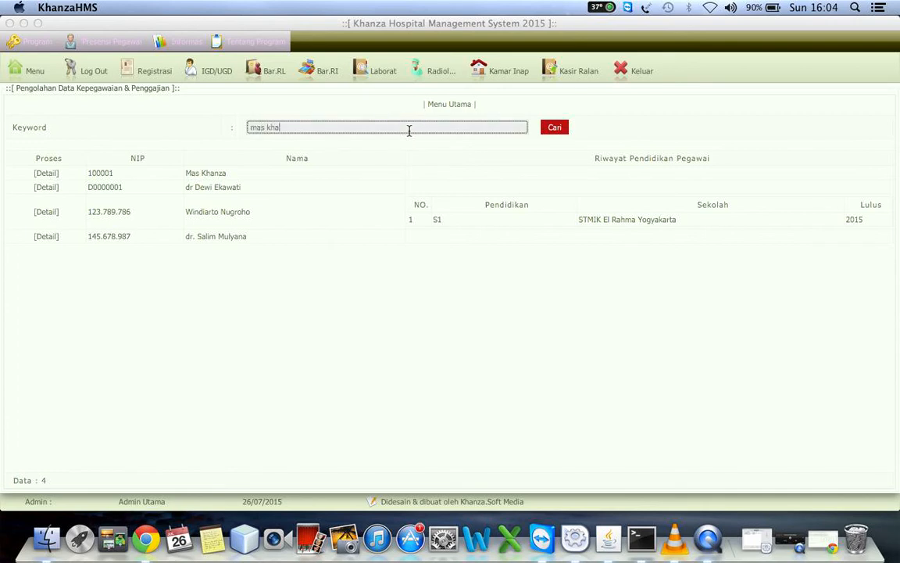
{"action": "key", "text": "Return"}
{"action": "left_click", "coordinate": [315, 129]}
{"action": "key", "text": "Return"}
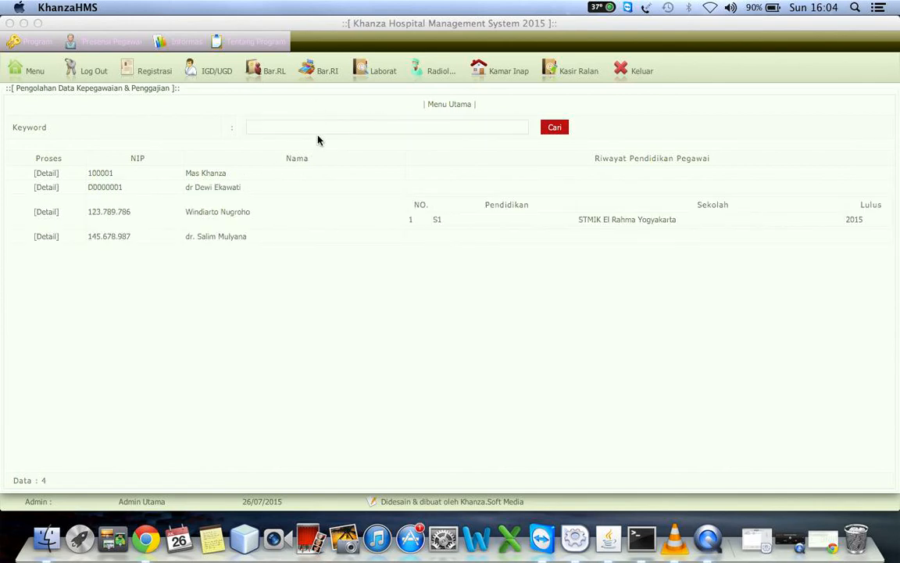
{"action": "type", "text": "salim"}
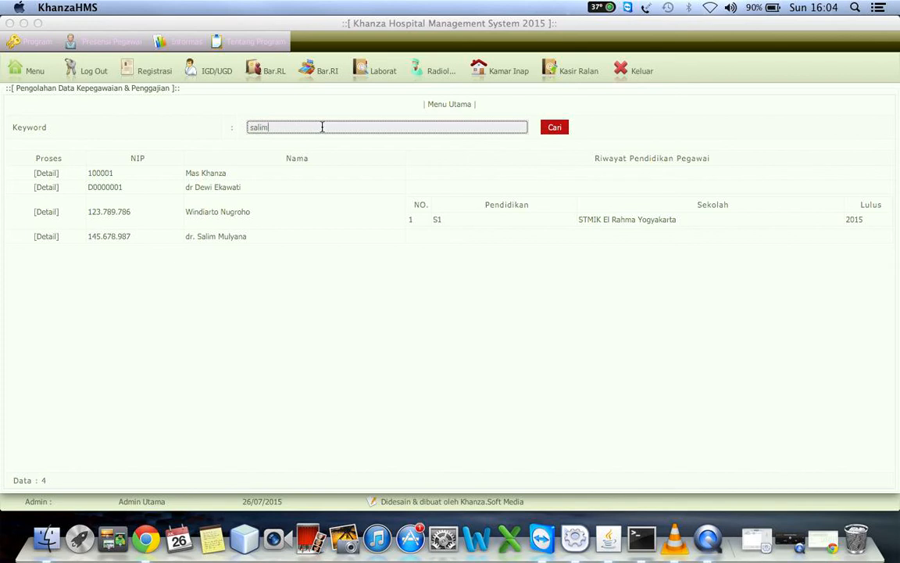
{"action": "key", "text": "Return"}
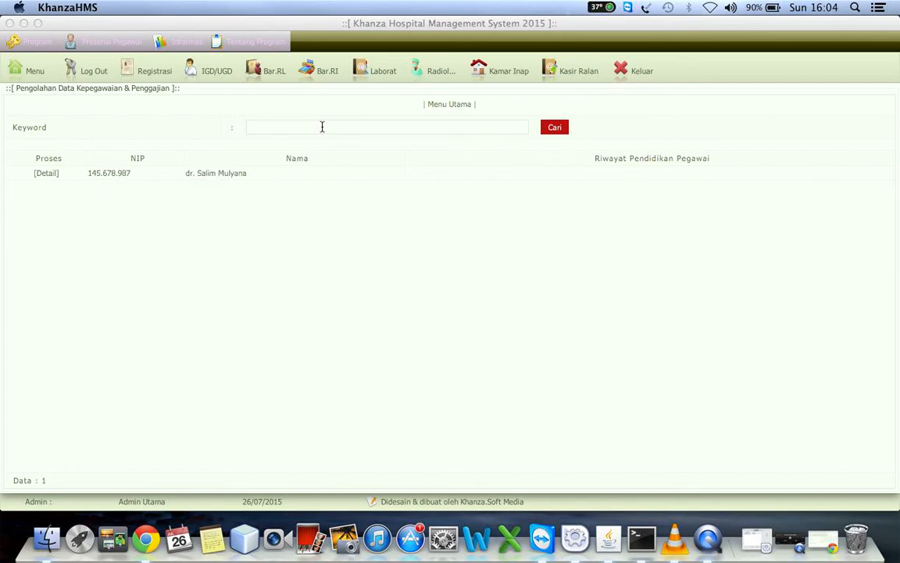
{"action": "left_click", "coordinate": [458, 106]}
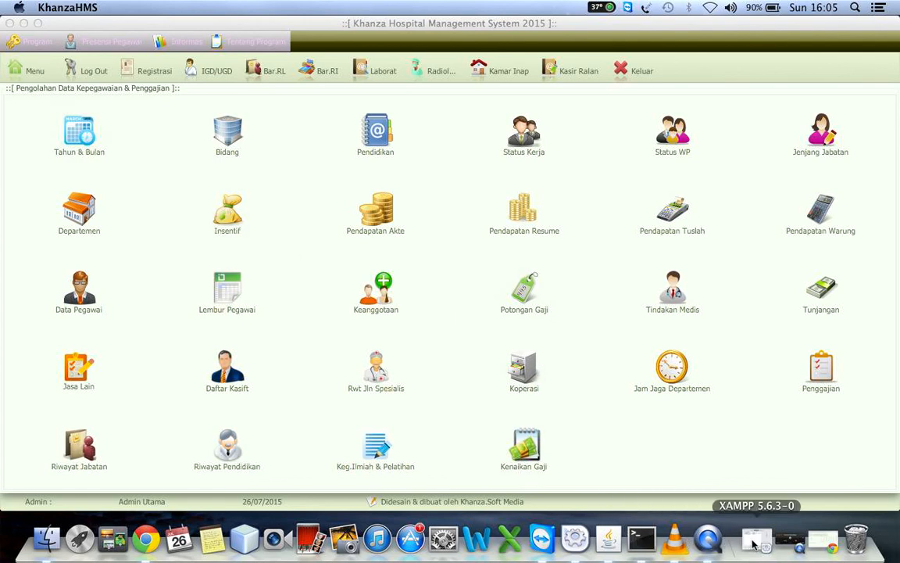
{"action": "left_click", "coordinate": [712, 543]}
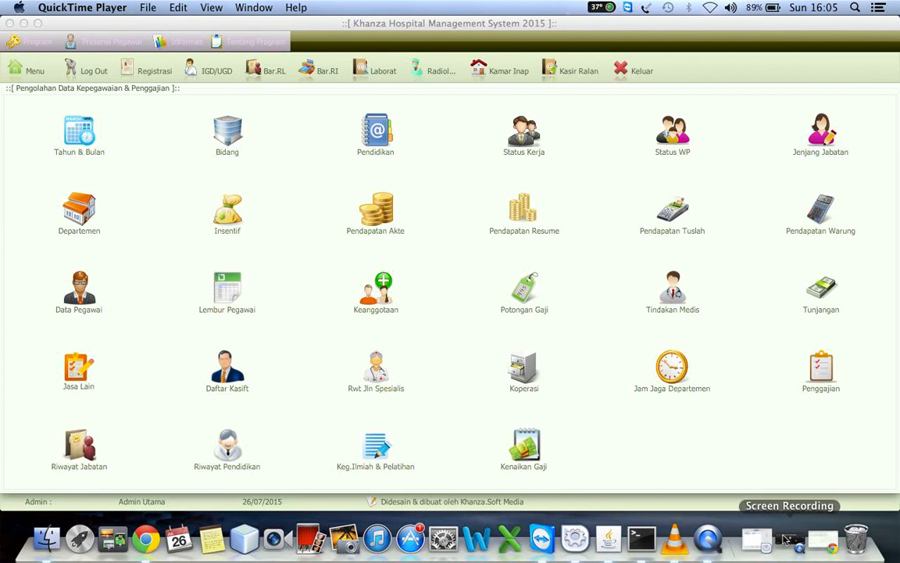